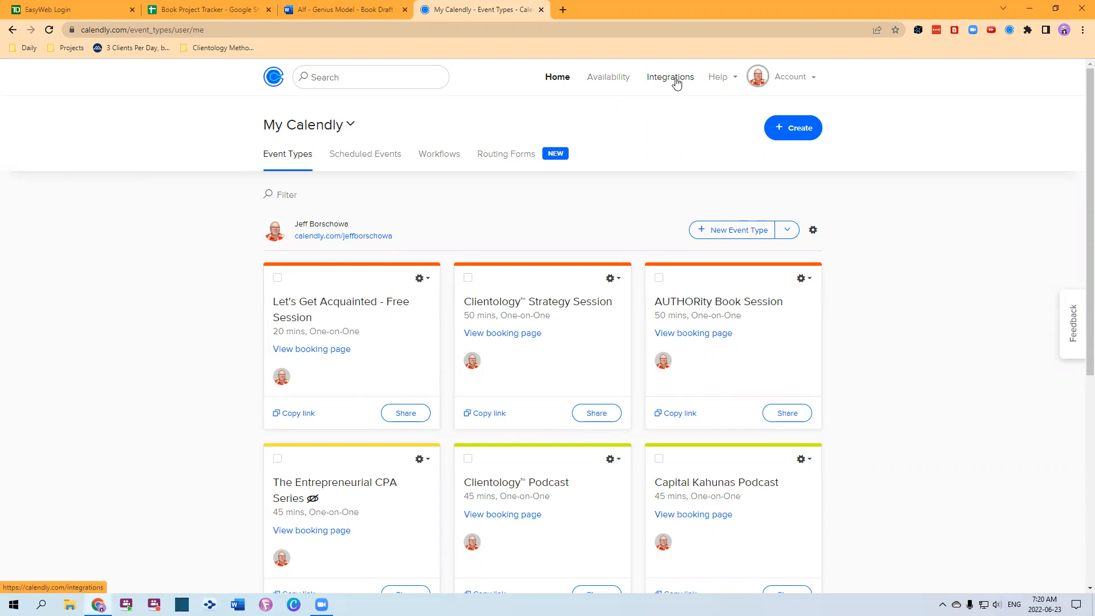
Step: Browse the full catalogue of available integrations, from the Chrome extension through Stripe and Zoom
click(671, 78)
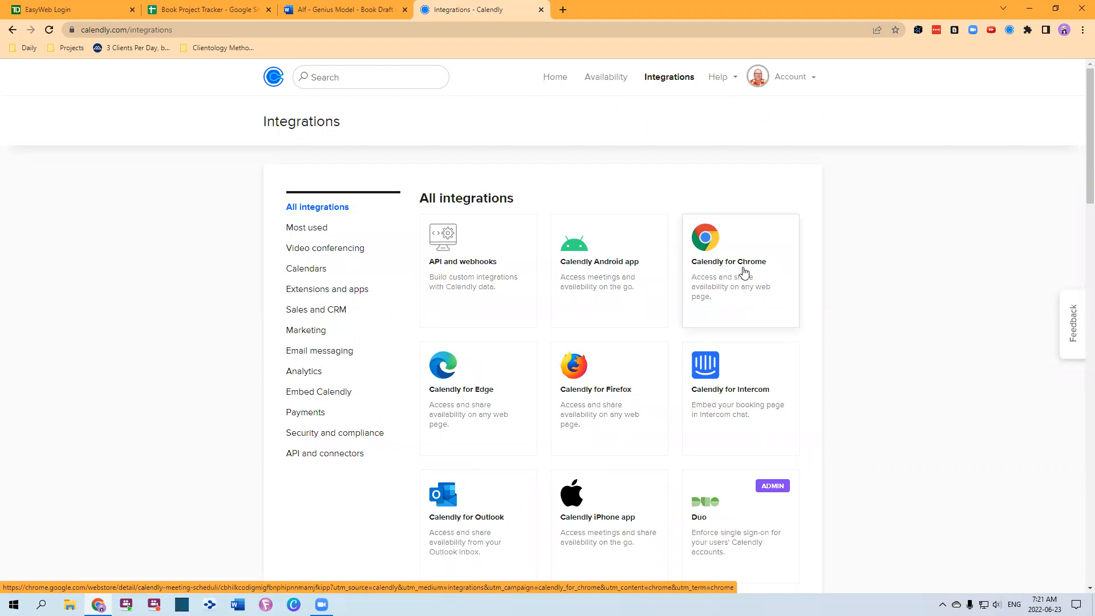
scroll(767, 300, down, 2)
scroll(570, 314, down, 1)
scroll(541, 325, down, 2)
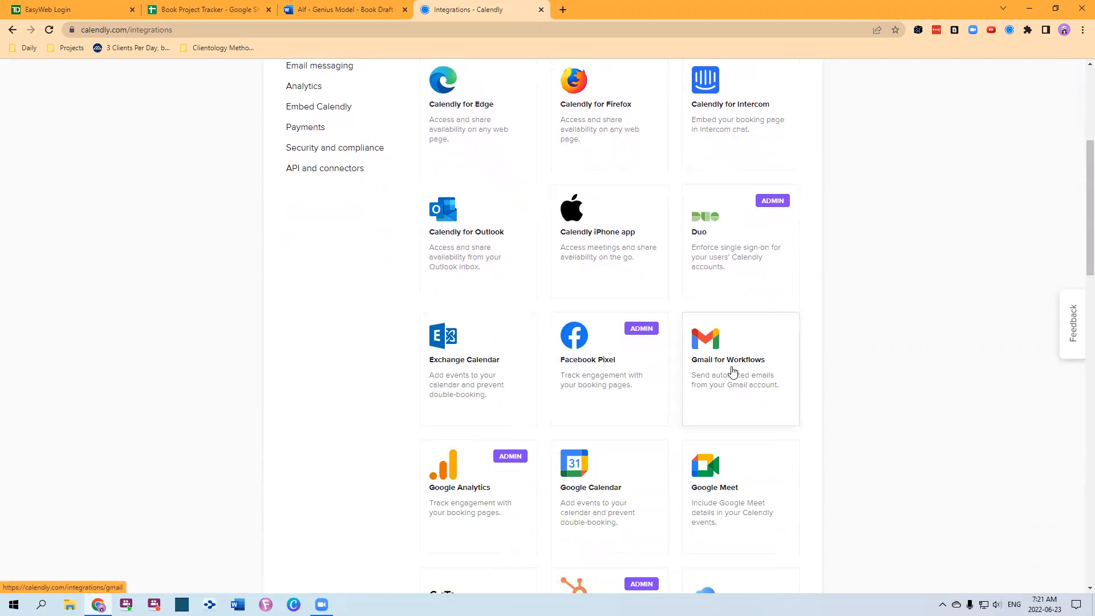
scroll(736, 382, down, 3)
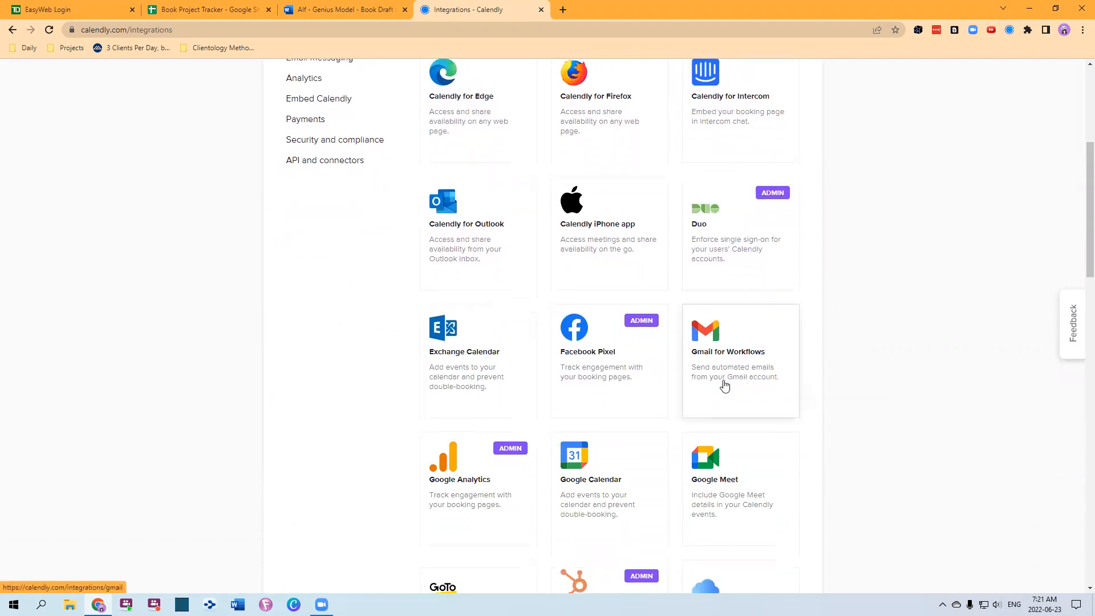
scroll(723, 387, down, 3)
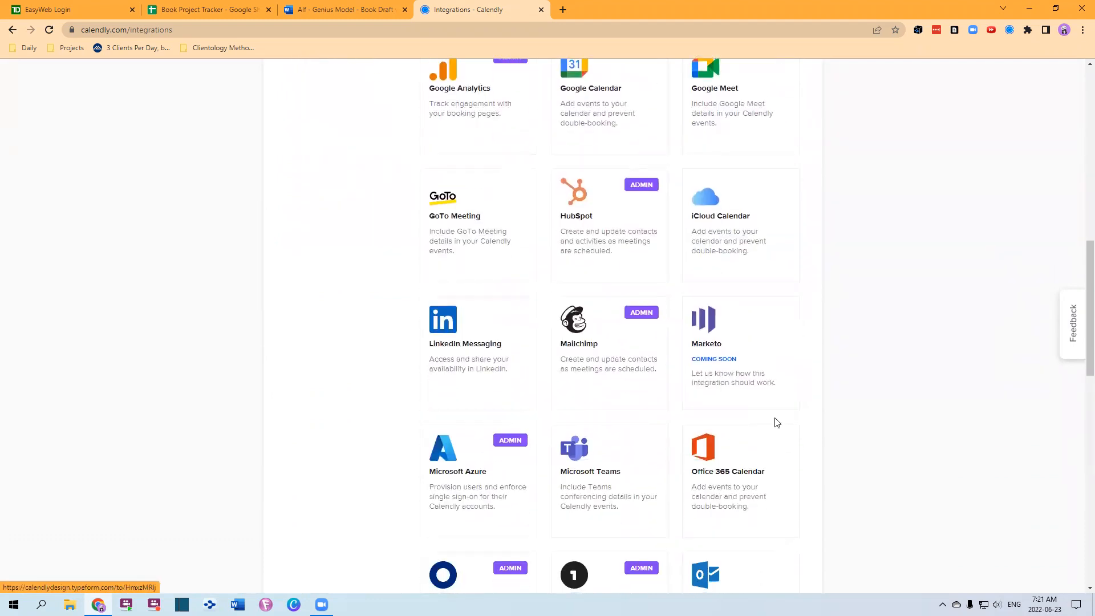
scroll(774, 420, down, 13)
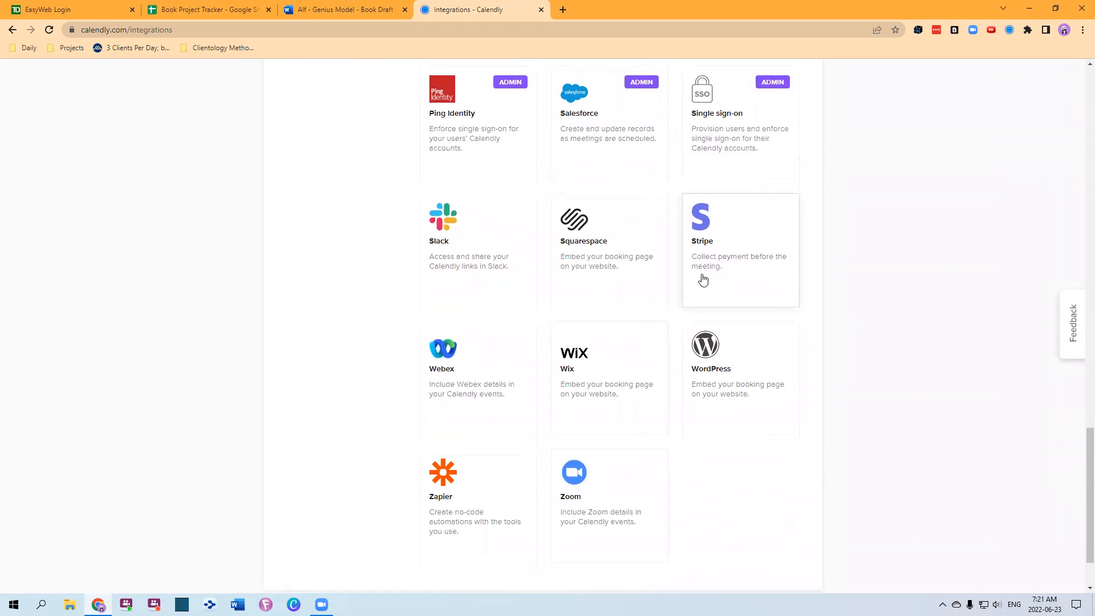
scroll(440, 260, up, 5)
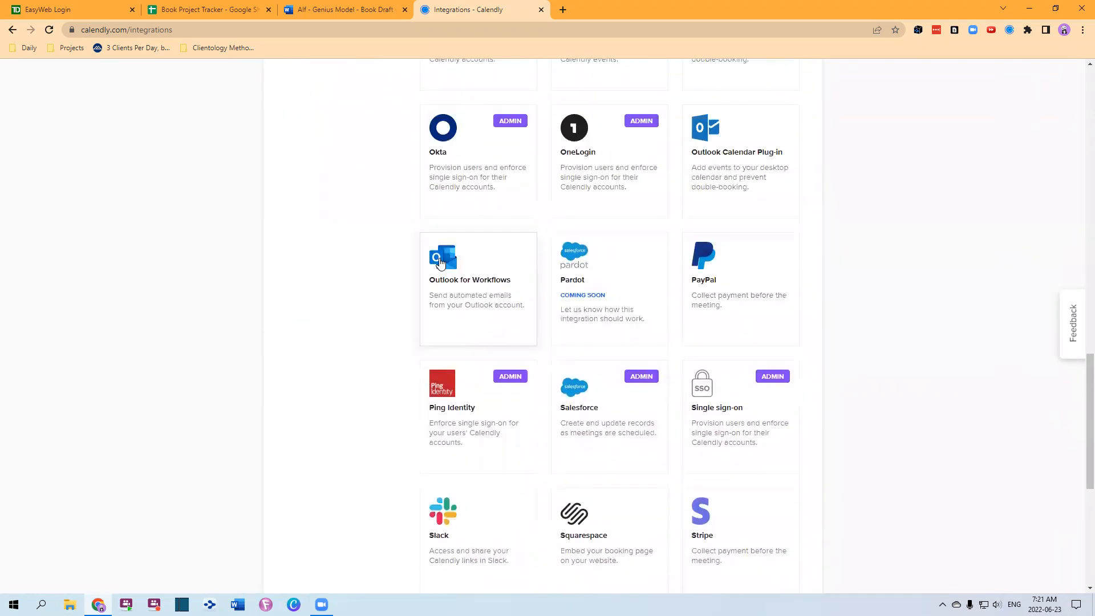
scroll(440, 260, up, 3)
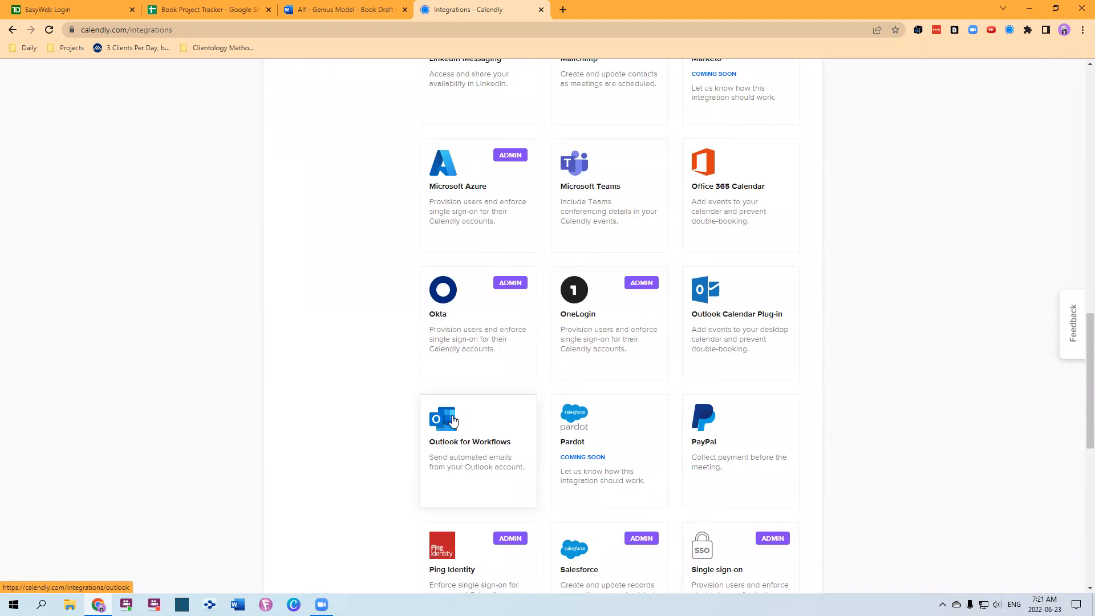
scroll(508, 415, up, 11)
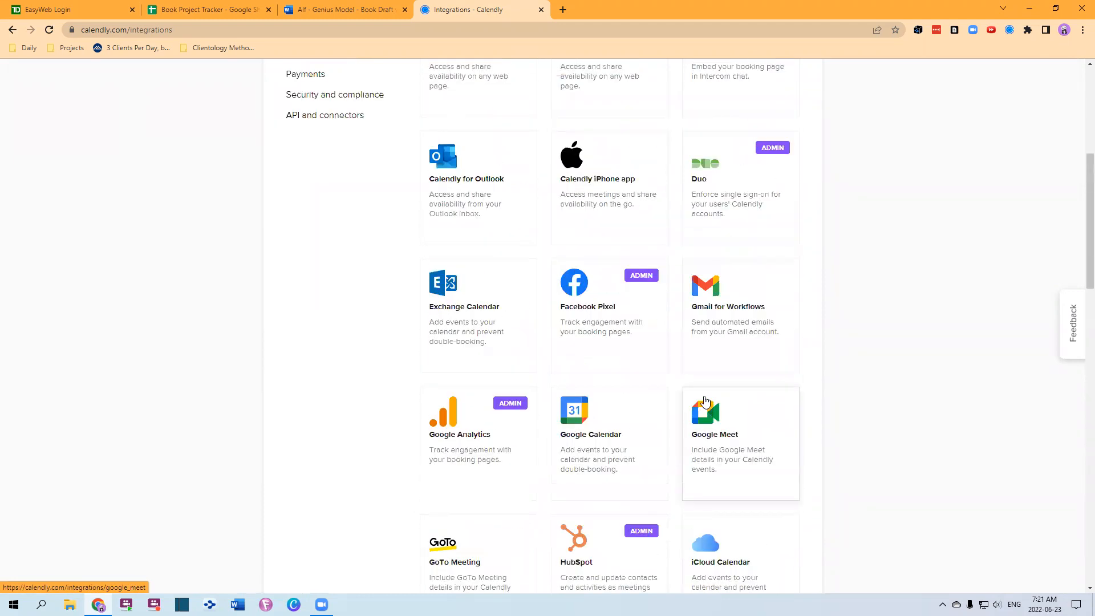
scroll(705, 402, up, 6)
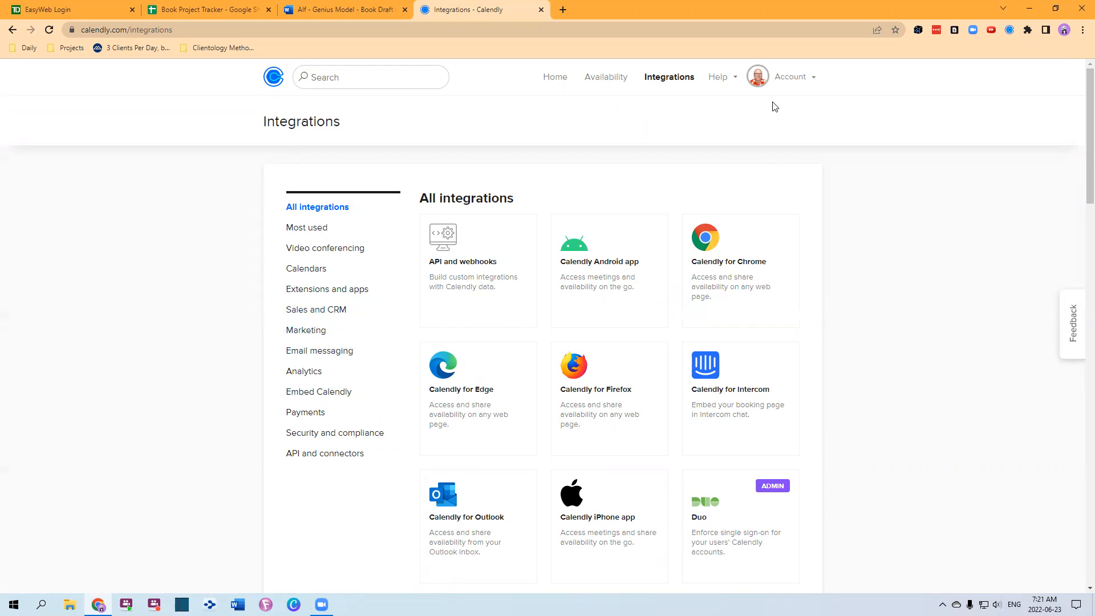
Step: Return to the home page and look through the existing event types
click(556, 80)
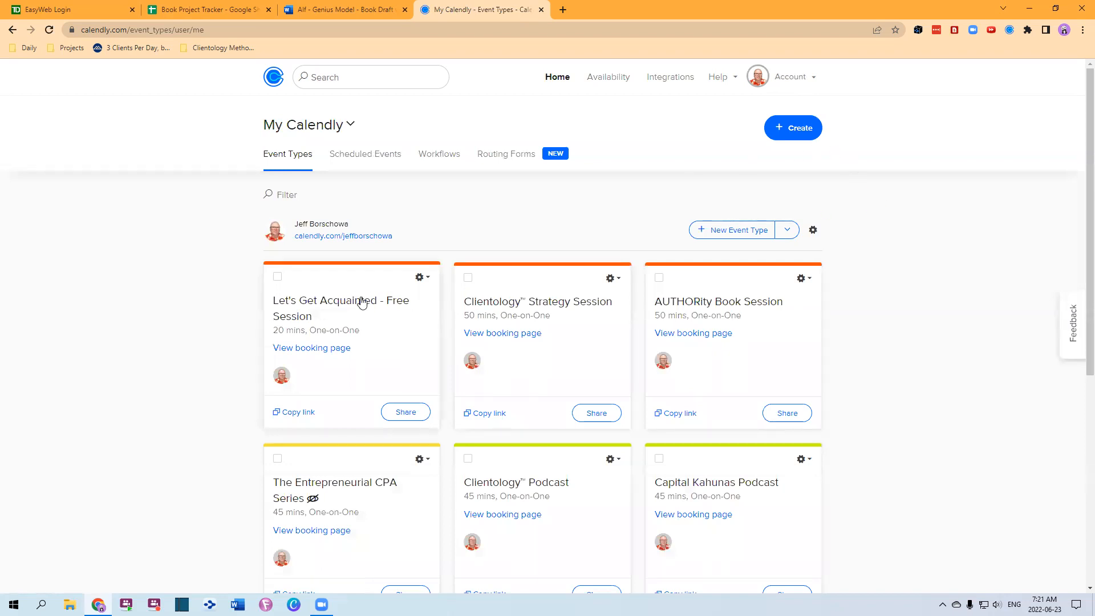
scroll(362, 302, down, 2)
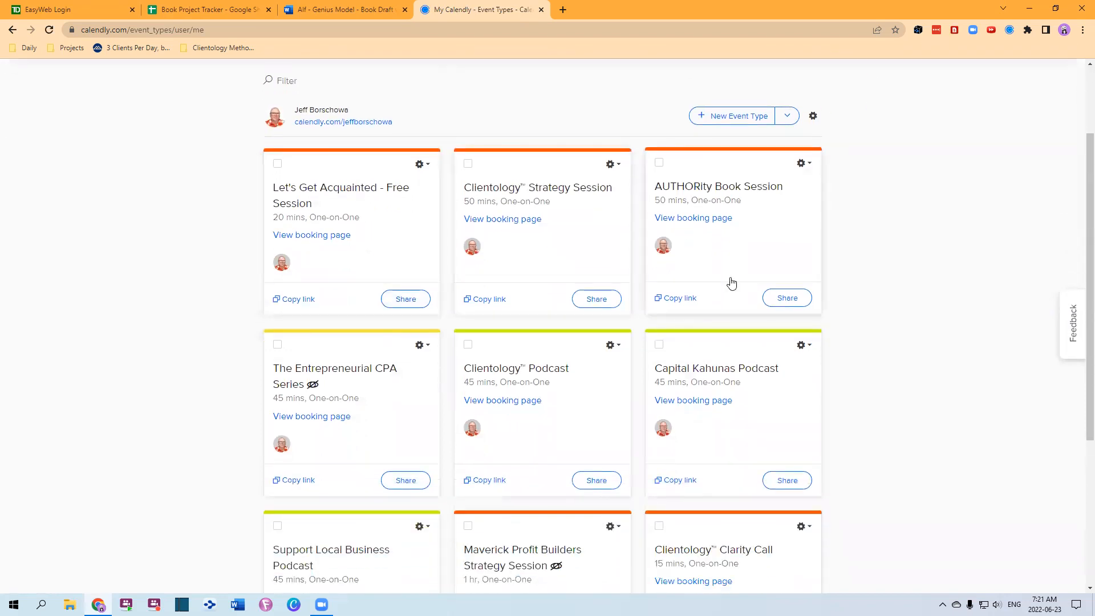
scroll(730, 283, down, 4)
scroll(729, 283, up, 6)
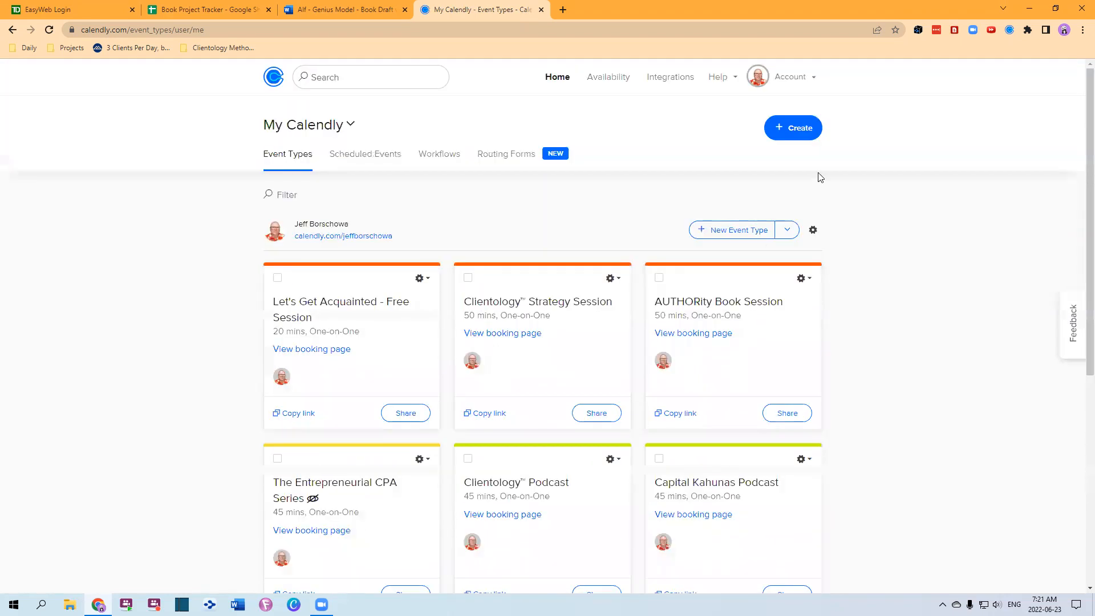
click(796, 134)
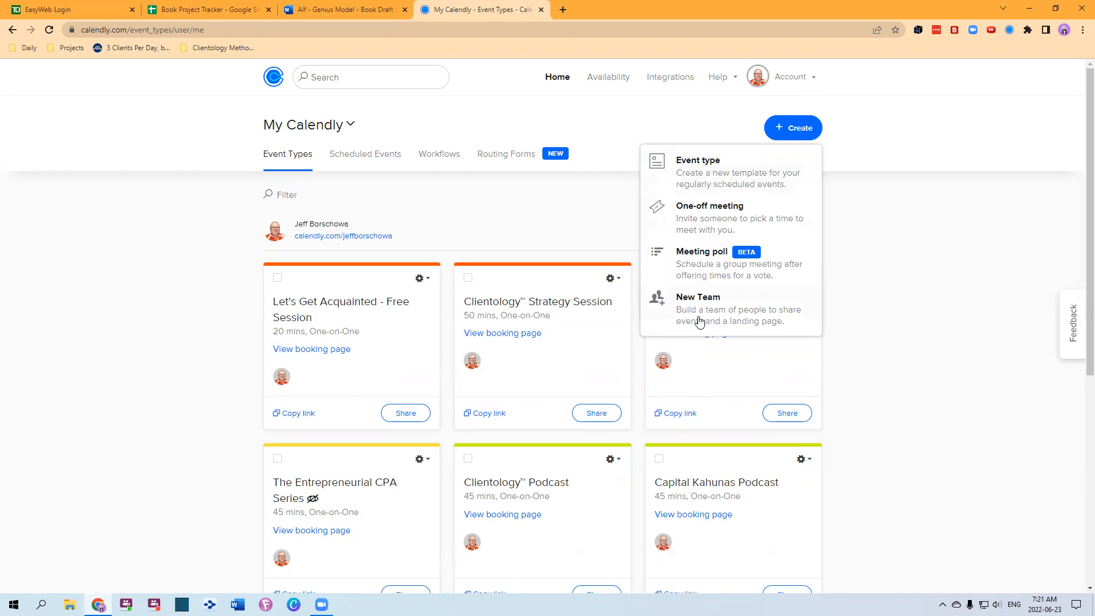
click(690, 222)
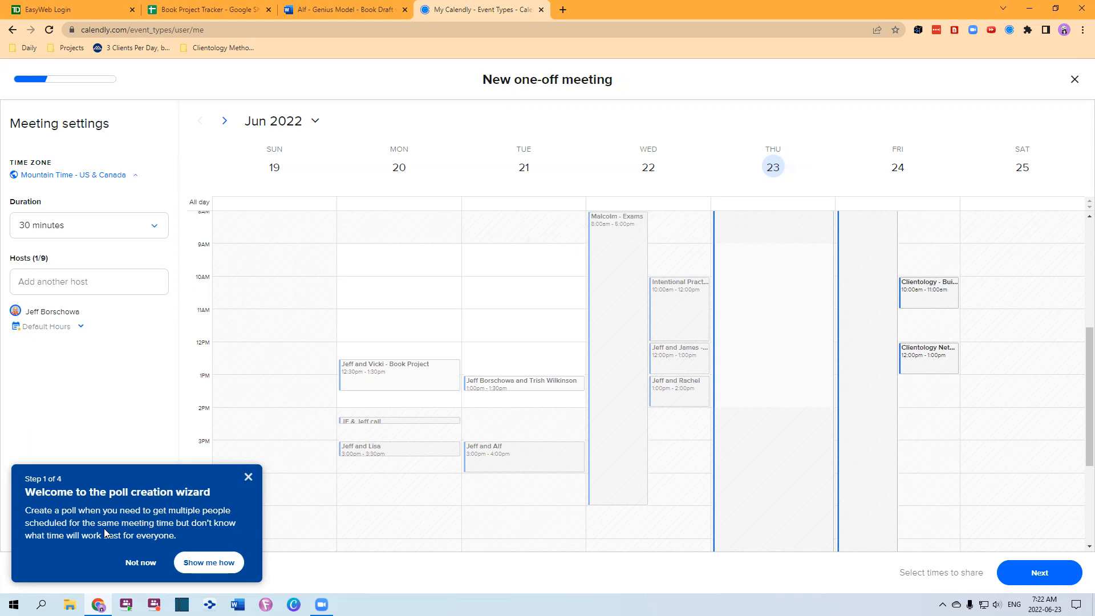
click(141, 563)
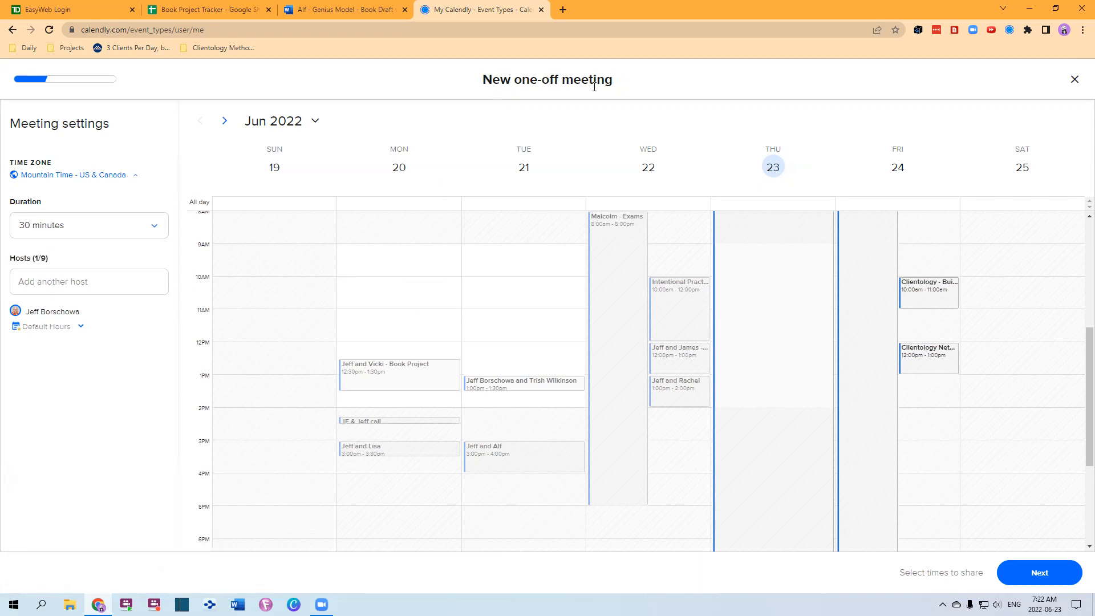
click(1074, 80)
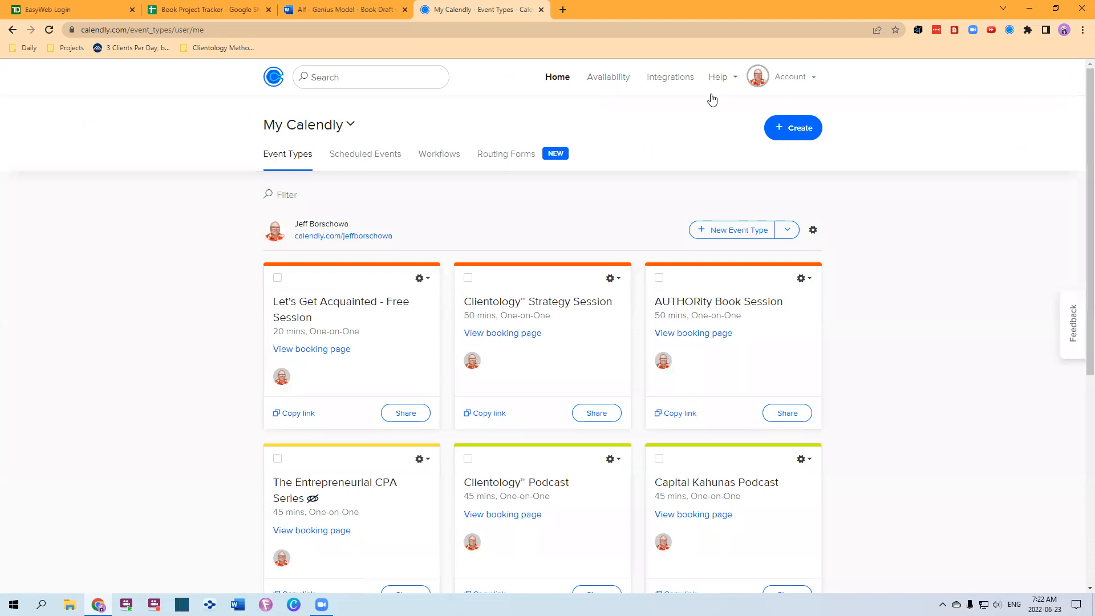
Step: Start a new One-on-One event type and name it "Clarity Call"
click(797, 134)
click(712, 178)
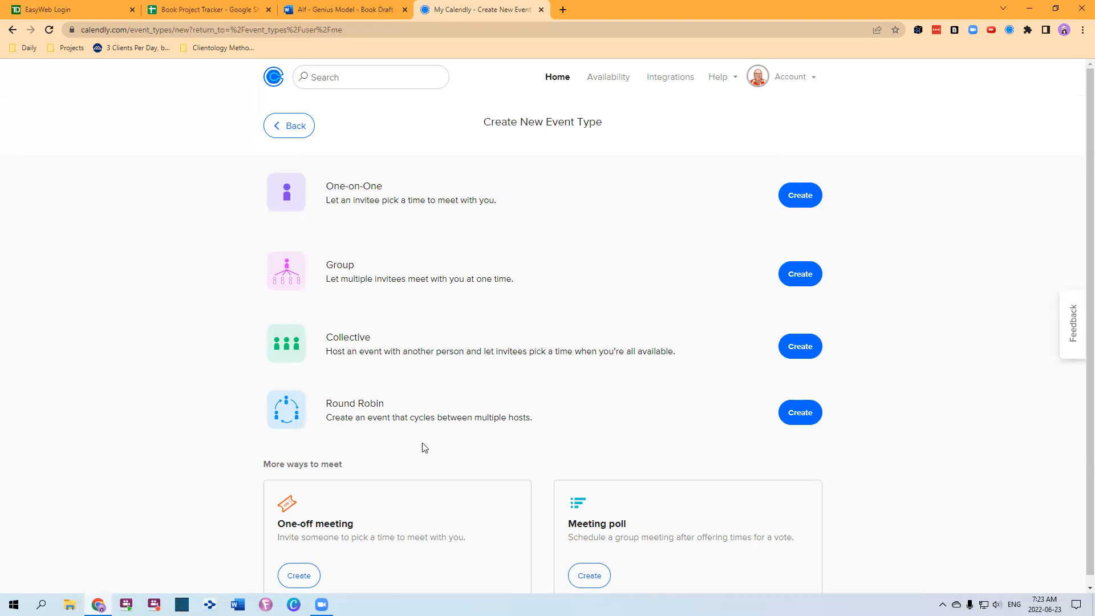
click(803, 199)
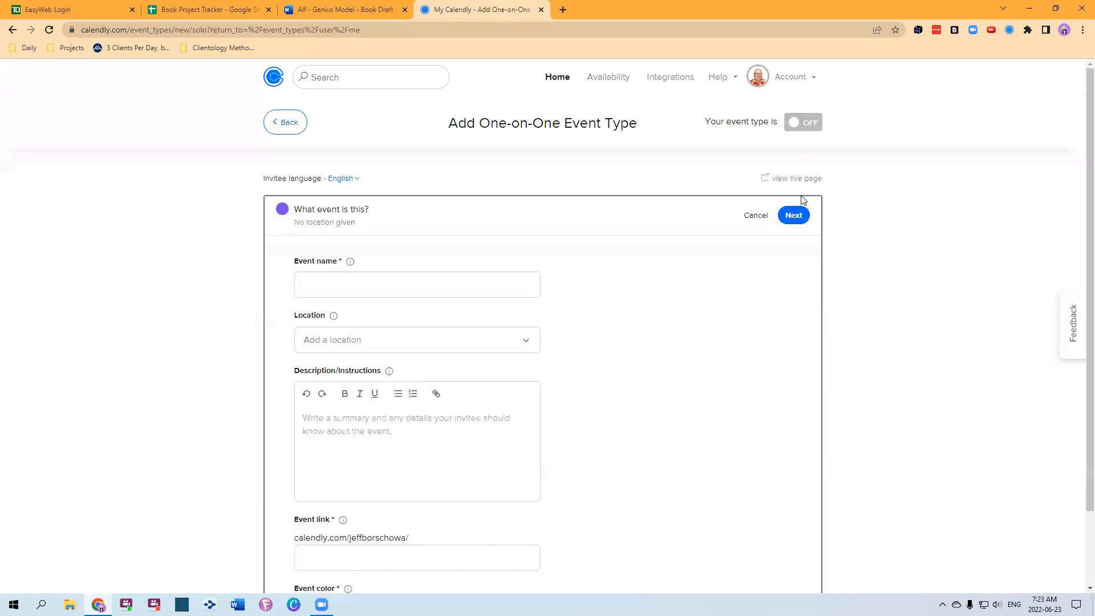
click(414, 282)
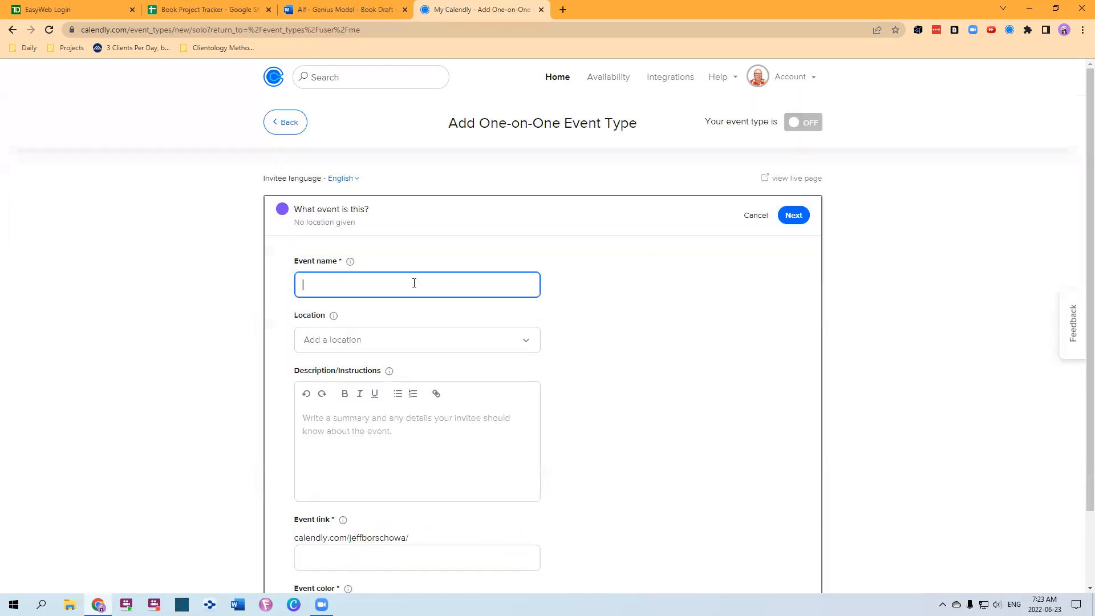
text(Clairty)
key(BackSpace)
key(BackSpace)
key(BackSpace)
key(BackSpace)
key(BackSpace)
text(rity Call)
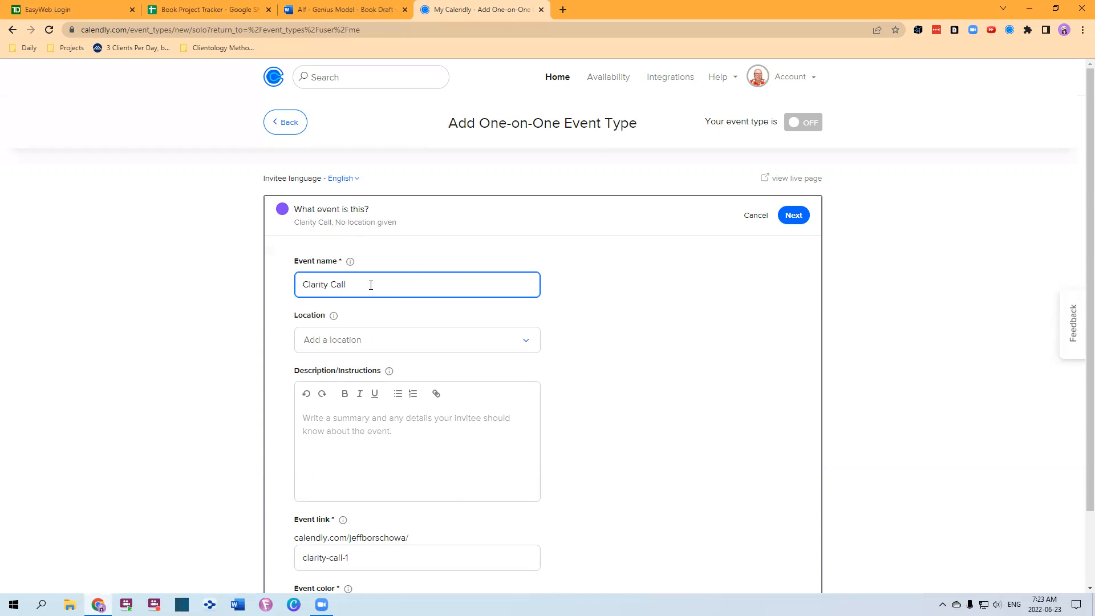
Step: Review the location choices for the event and set its location to Zoom
scroll(359, 259, down, 2)
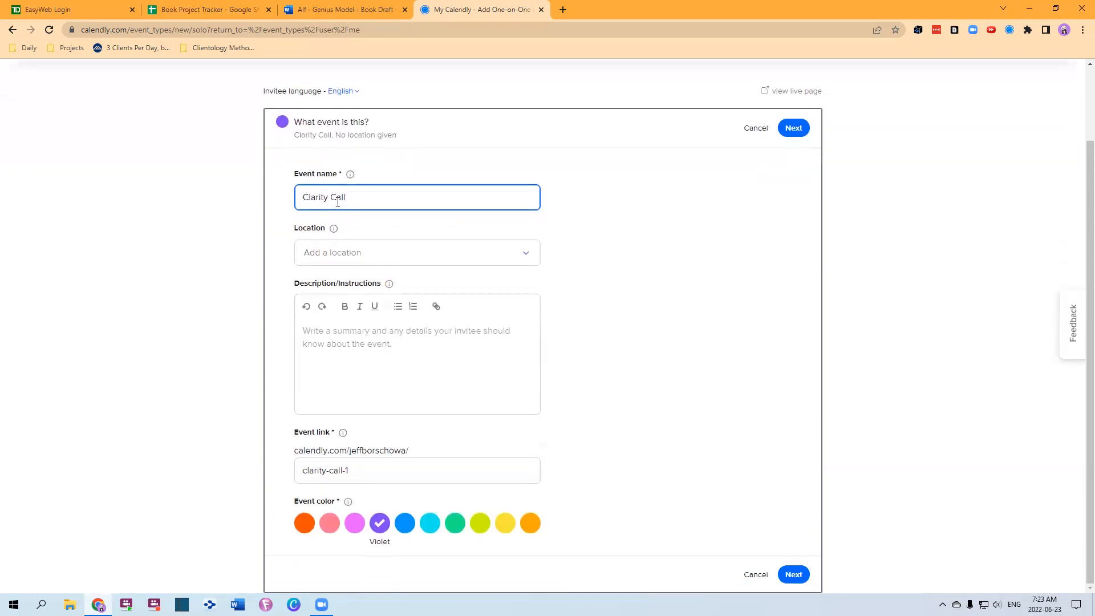
click(336, 258)
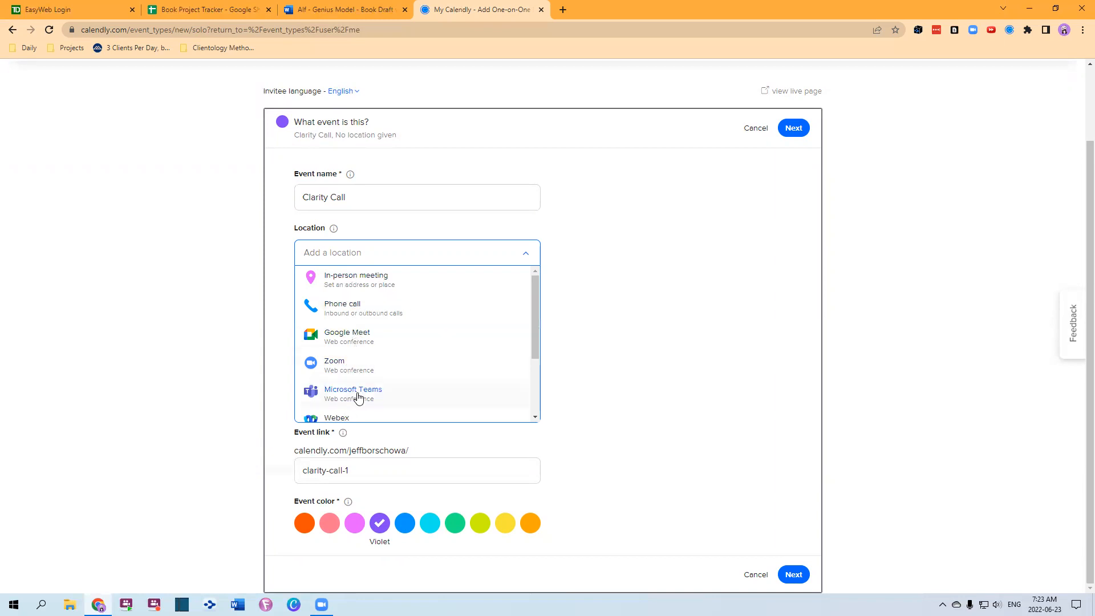
scroll(430, 398, down, 2)
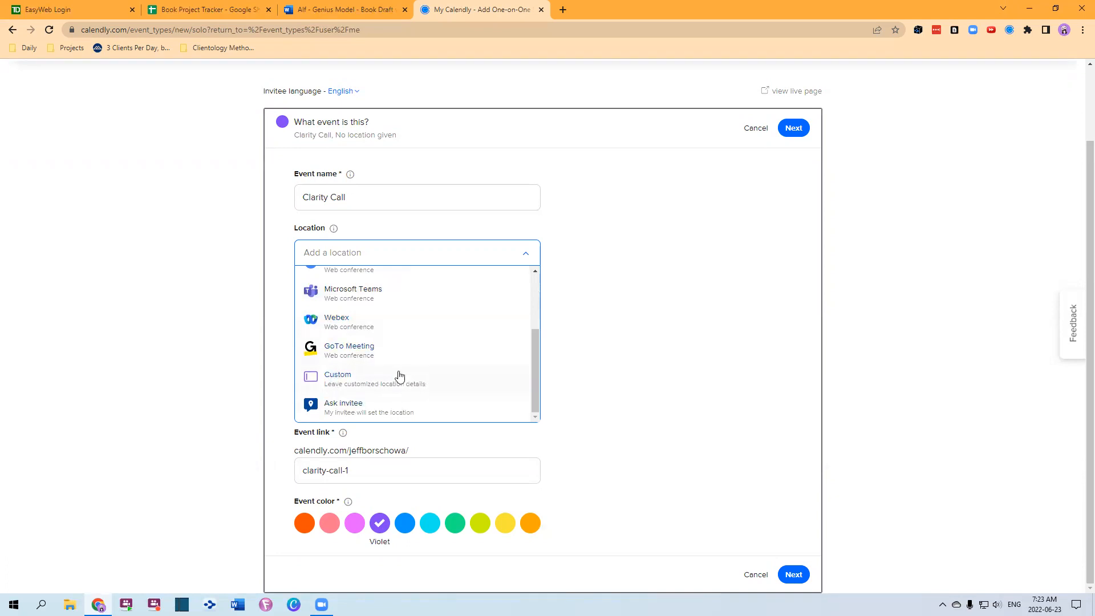
scroll(399, 376, up, 5)
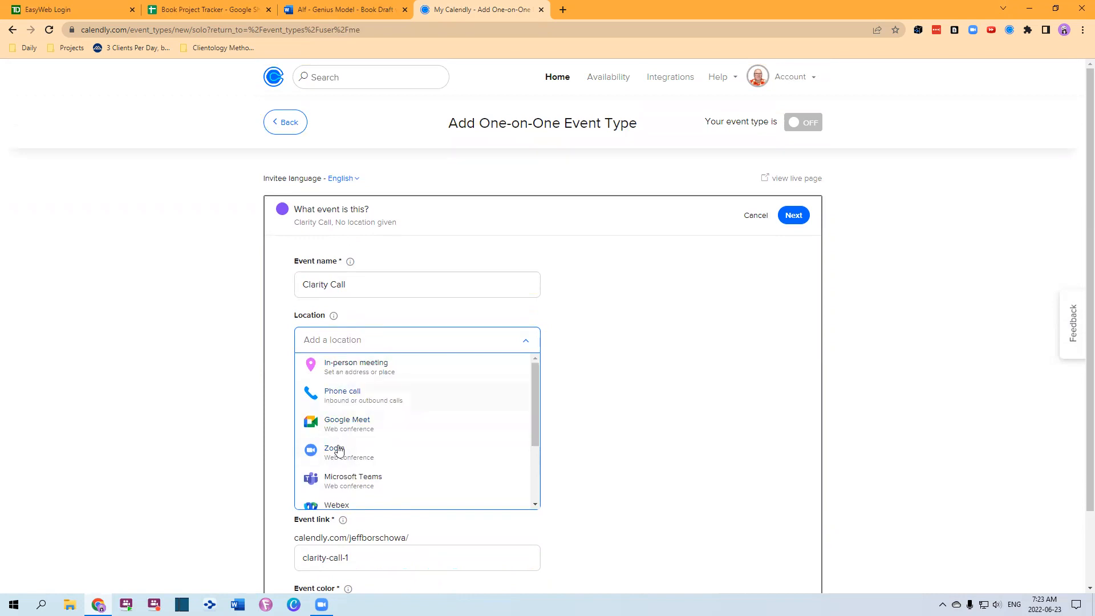
scroll(401, 426, down, 2)
scroll(399, 426, up, 3)
click(345, 453)
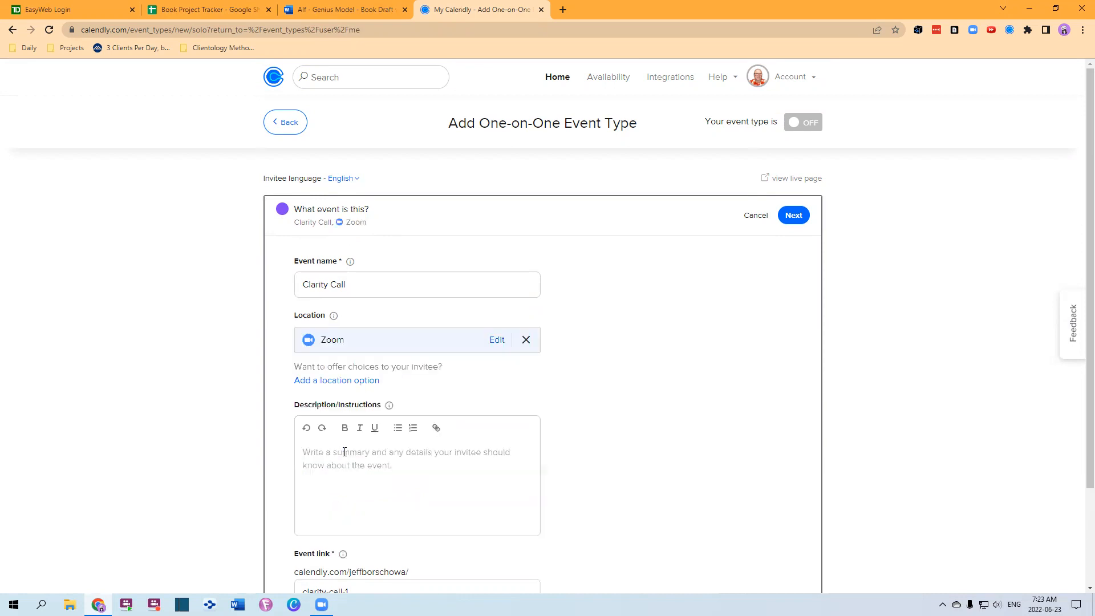
Step: Add Phone call as a second location option, with the host calling the invitee
click(340, 381)
click(378, 379)
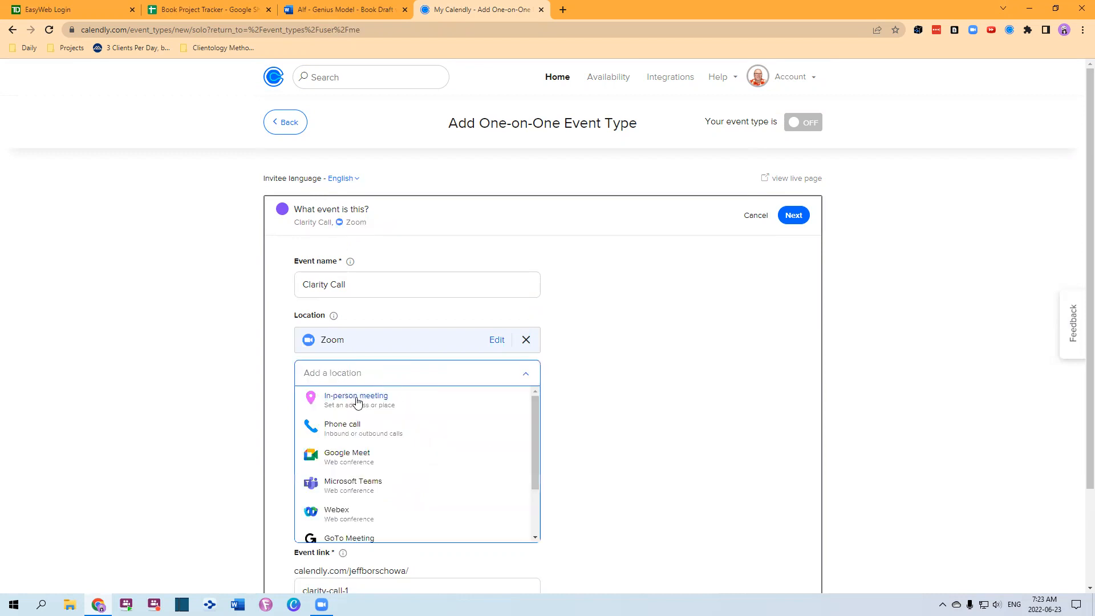
click(345, 424)
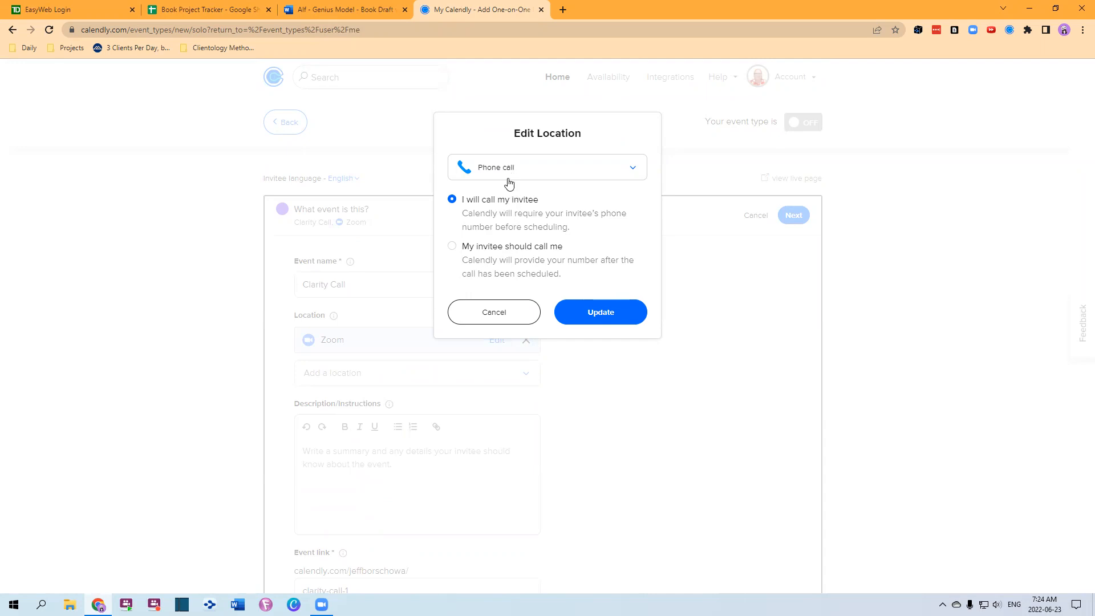
click(598, 312)
Step: Begin the event description with the line "Here is what we will cover..."
scroll(473, 391, down, 2)
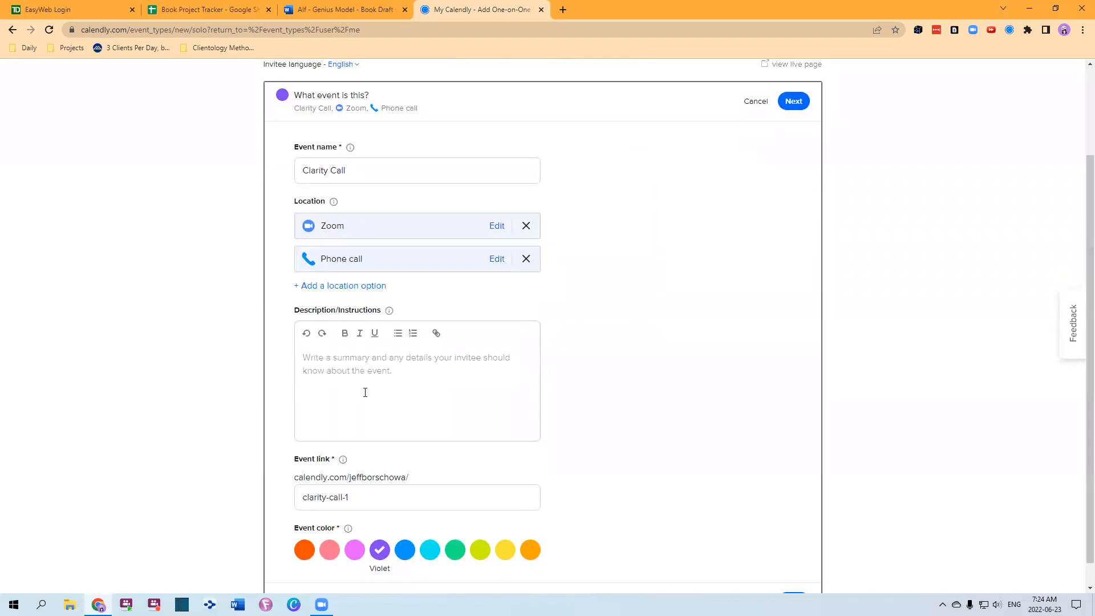
click(365, 393)
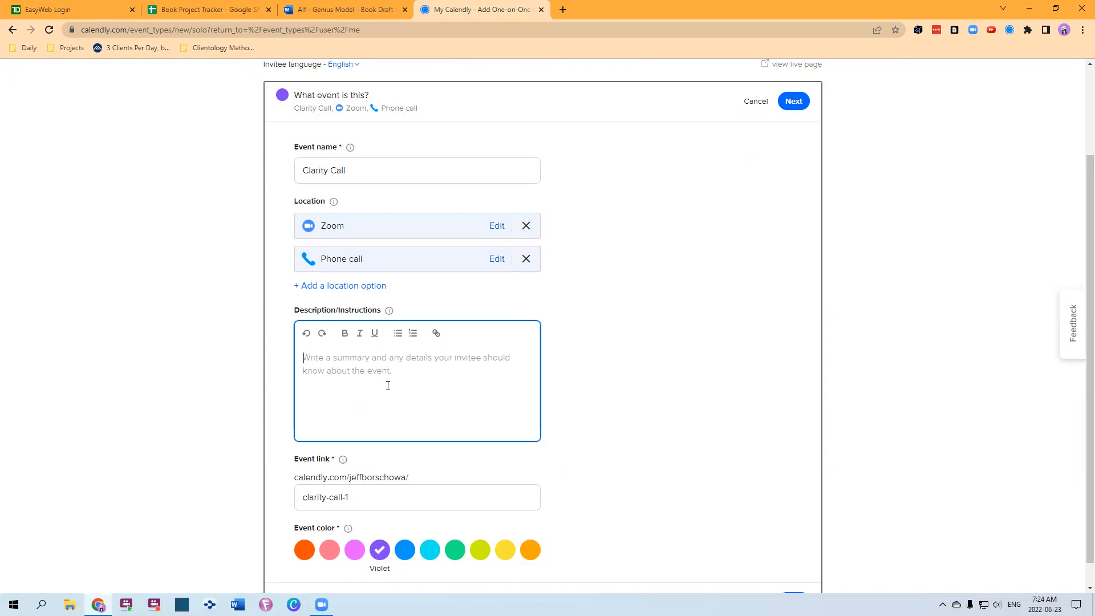
text(Her)
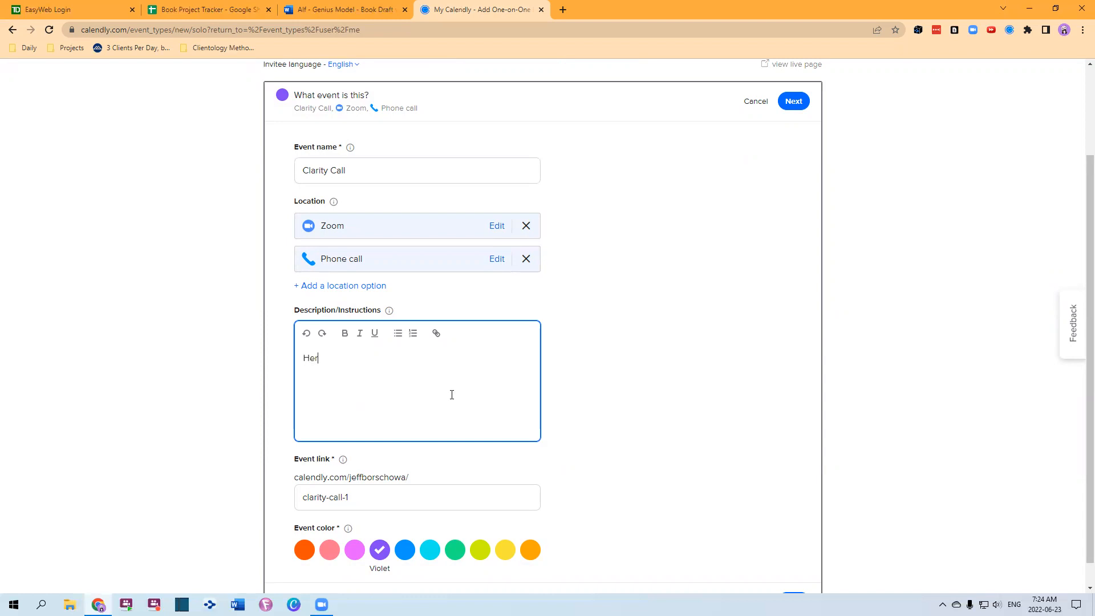
text(e is what we will cover...)
scroll(505, 389, down, 1)
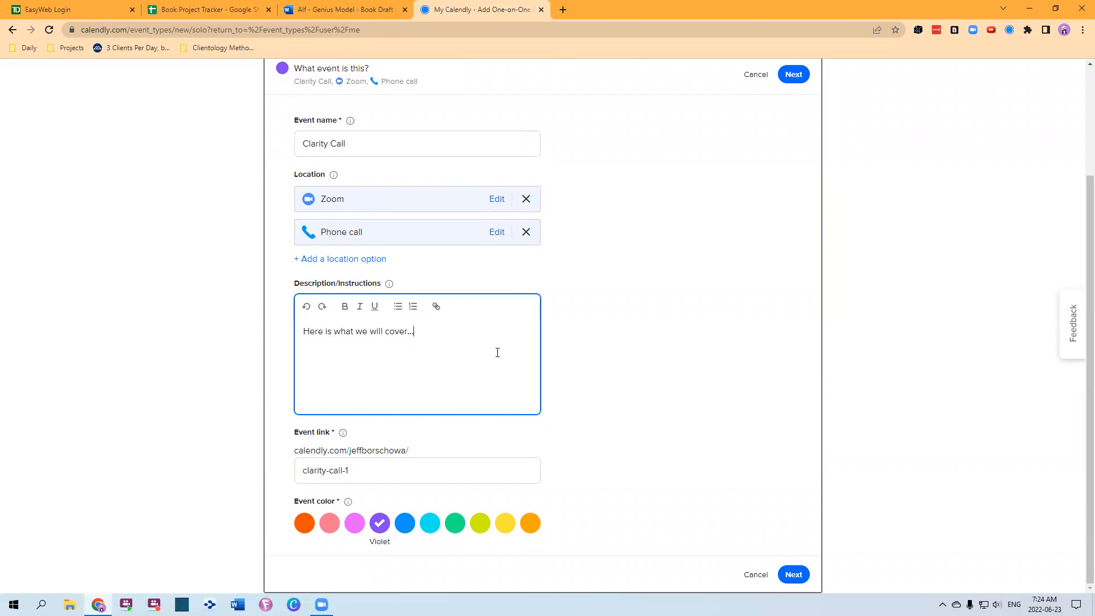
Step: Below a blank line, add the description lines "We will discuss our offering.", "We will determine fit." and "We will decide if we should work together."
key(Return)
key(Return)
text(We will discuss our offering.)
key(Return)
text(We will d)
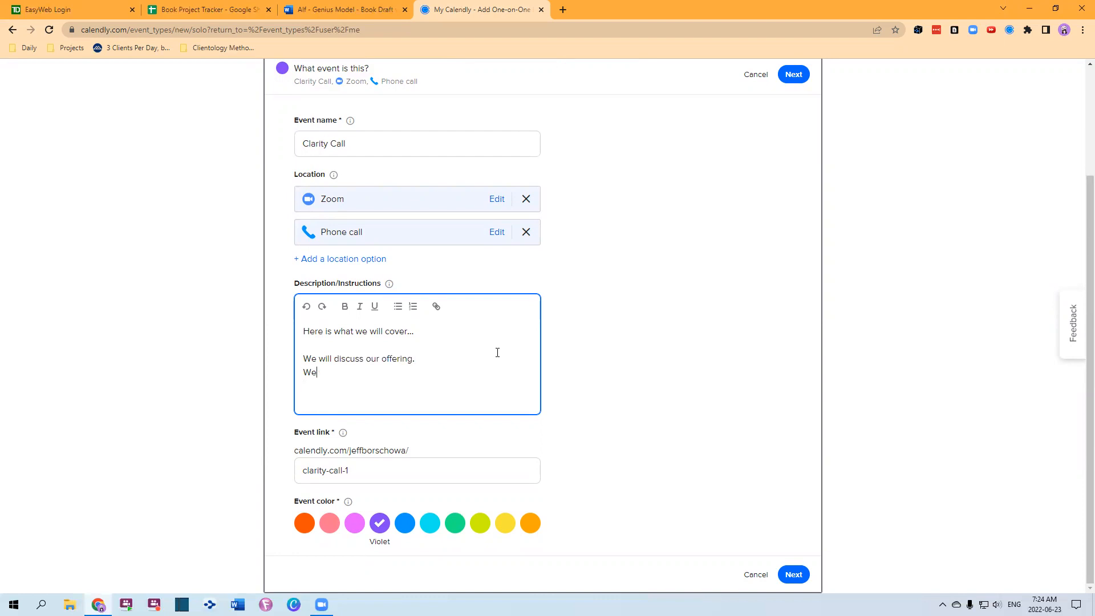
text(etermine fit.)
key(Return)
text(We will decide i)
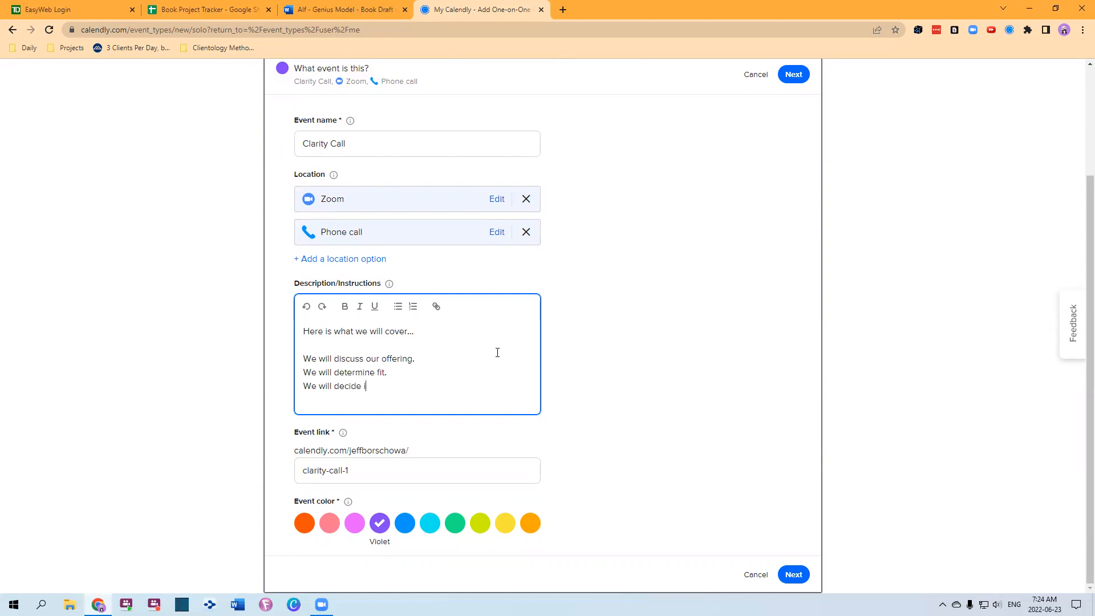
text(f we should work together.)
drag(502, 386, 279, 342)
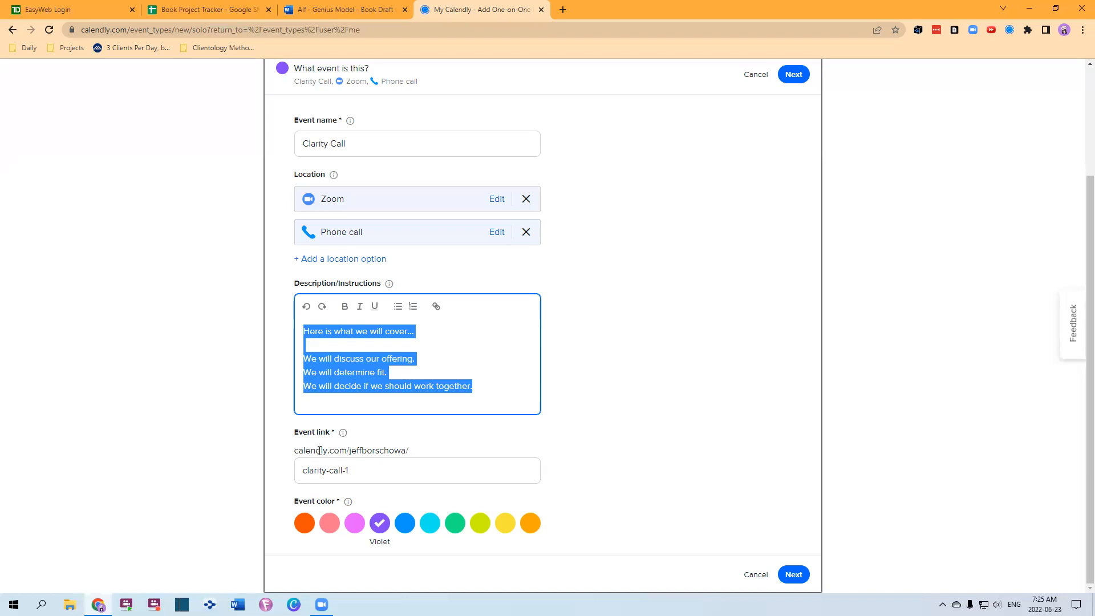
drag(295, 451, 423, 450)
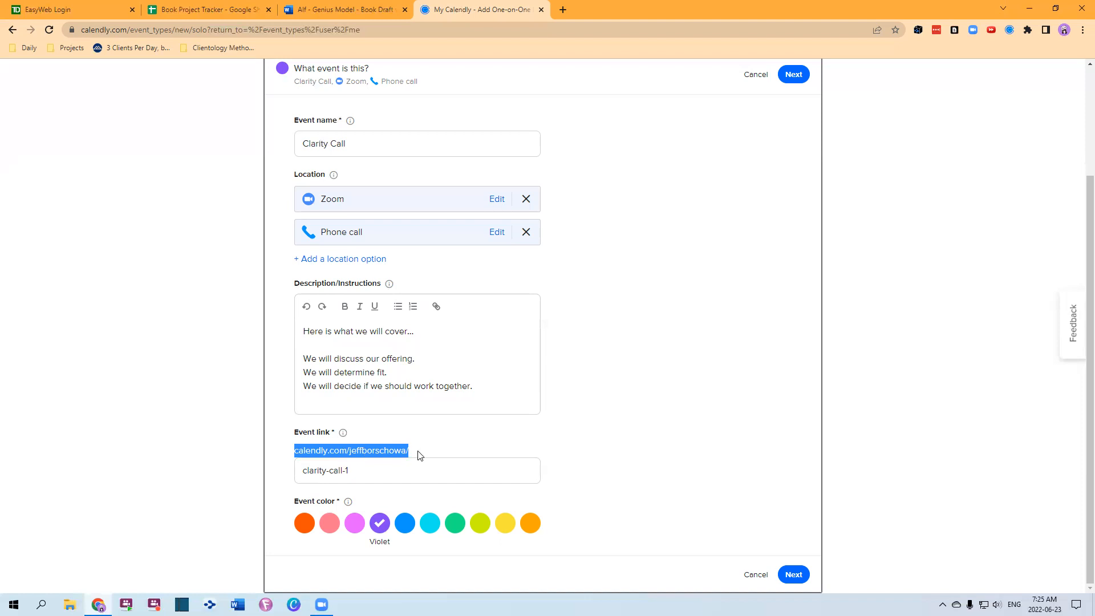
Step: Set the event color to orange and continue to the booking availability settings
click(378, 474)
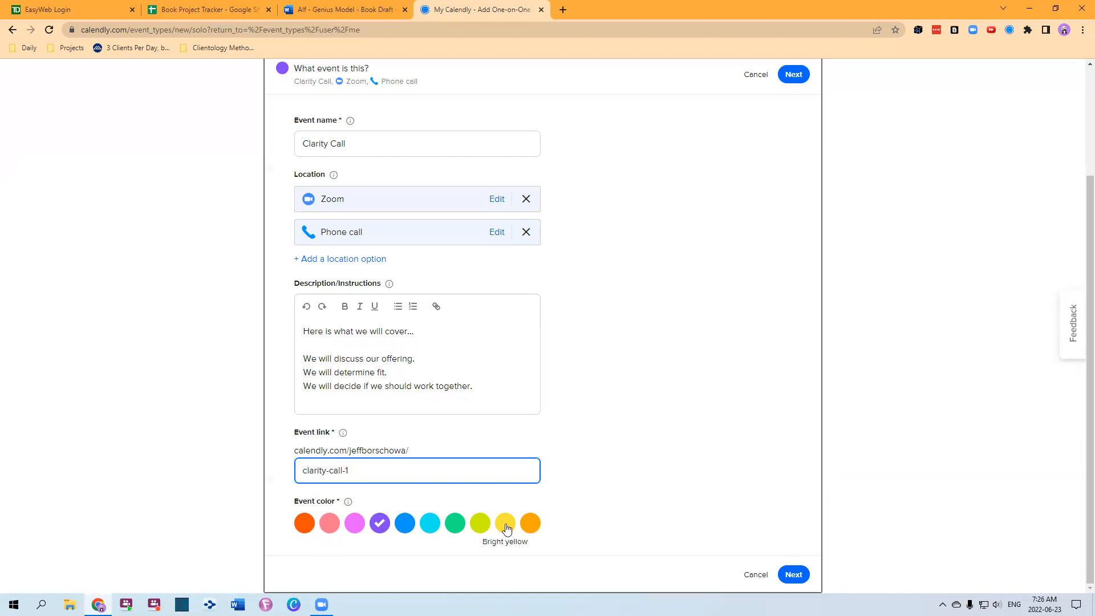
click(531, 524)
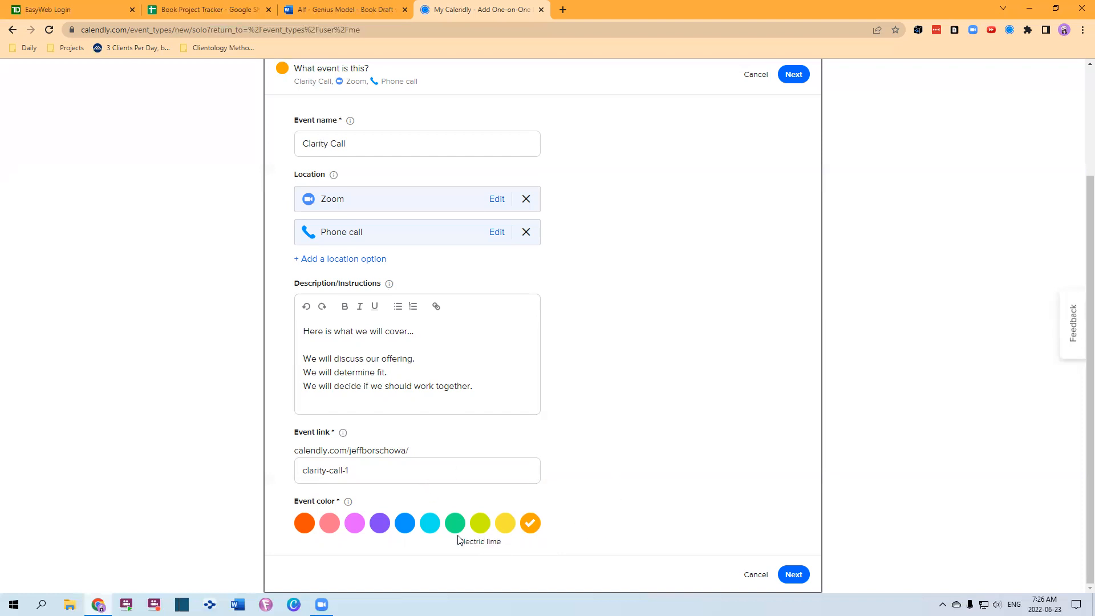
click(795, 574)
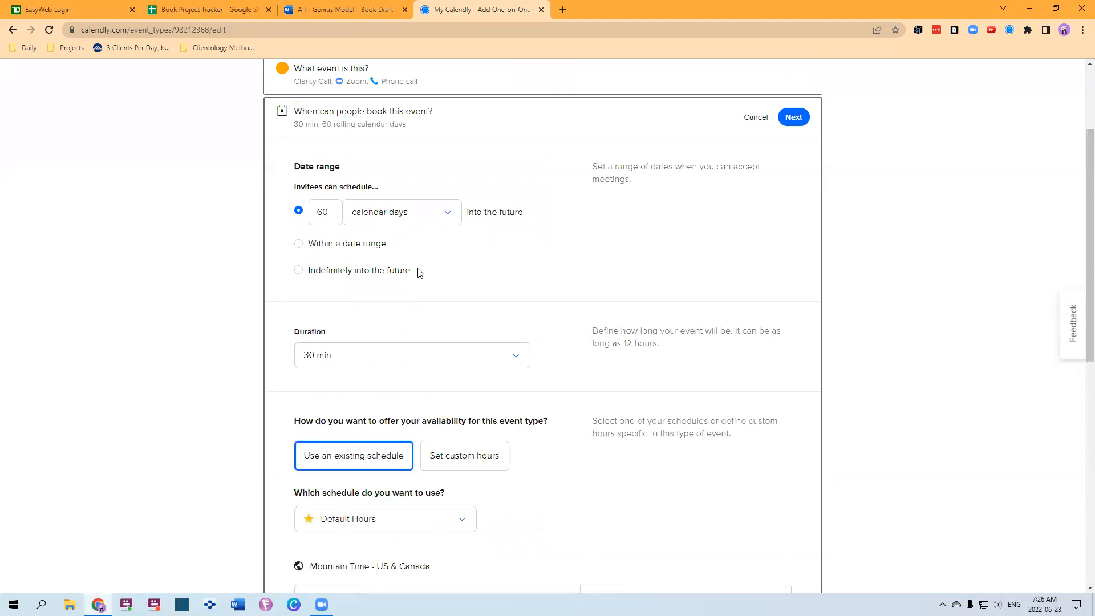
Step: Let invitees schedule up to 10 calendar days into the future
scroll(325, 178, up, 3)
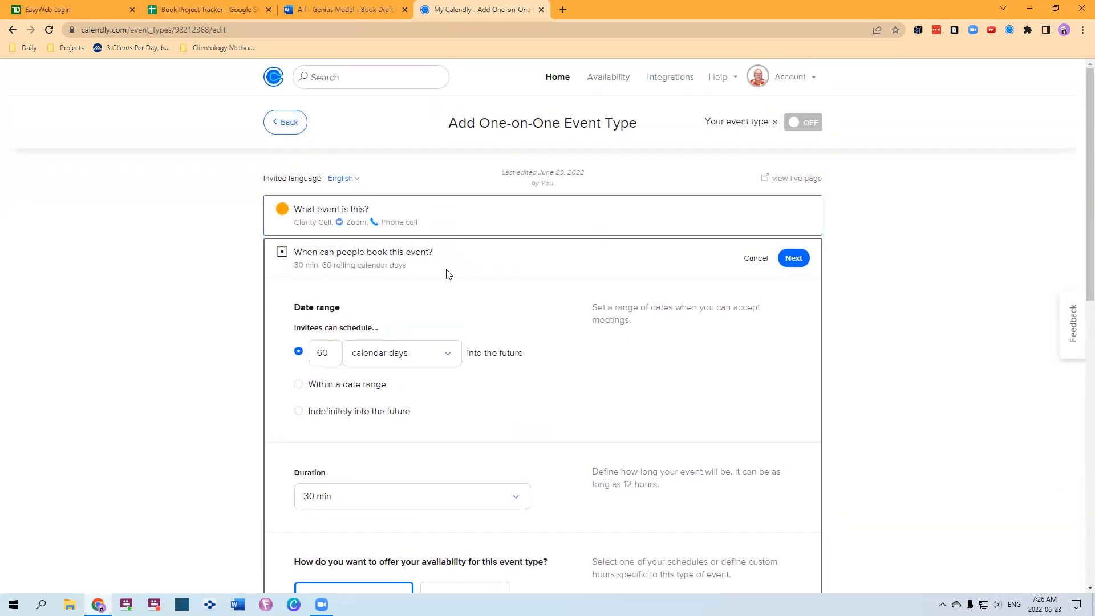
scroll(448, 274, down, 2)
double_click(331, 237)
text(10)
key(Tab)
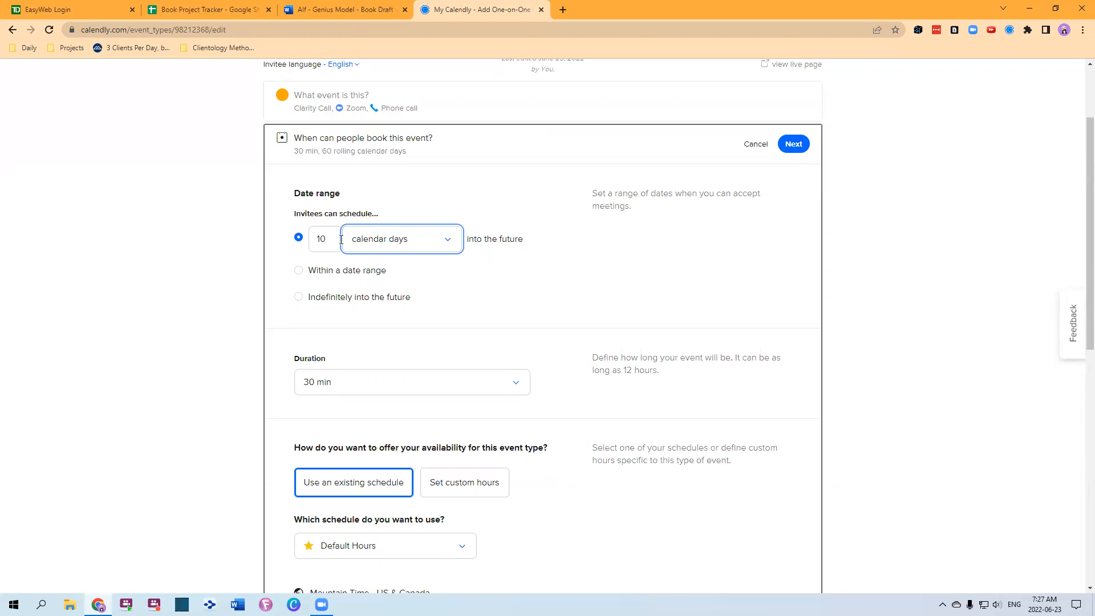
click(447, 244)
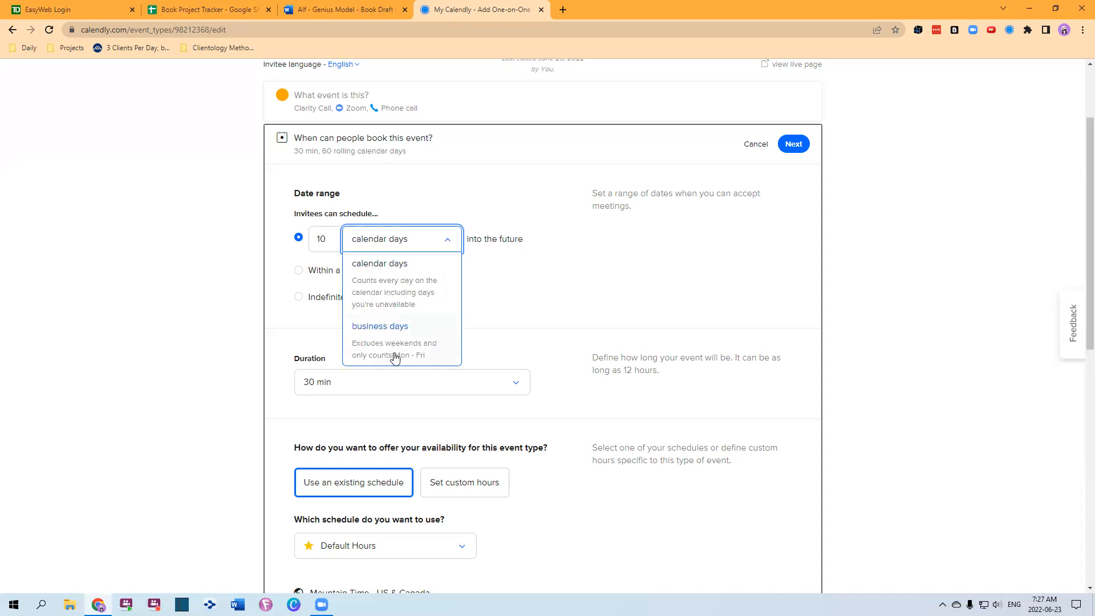
click(395, 285)
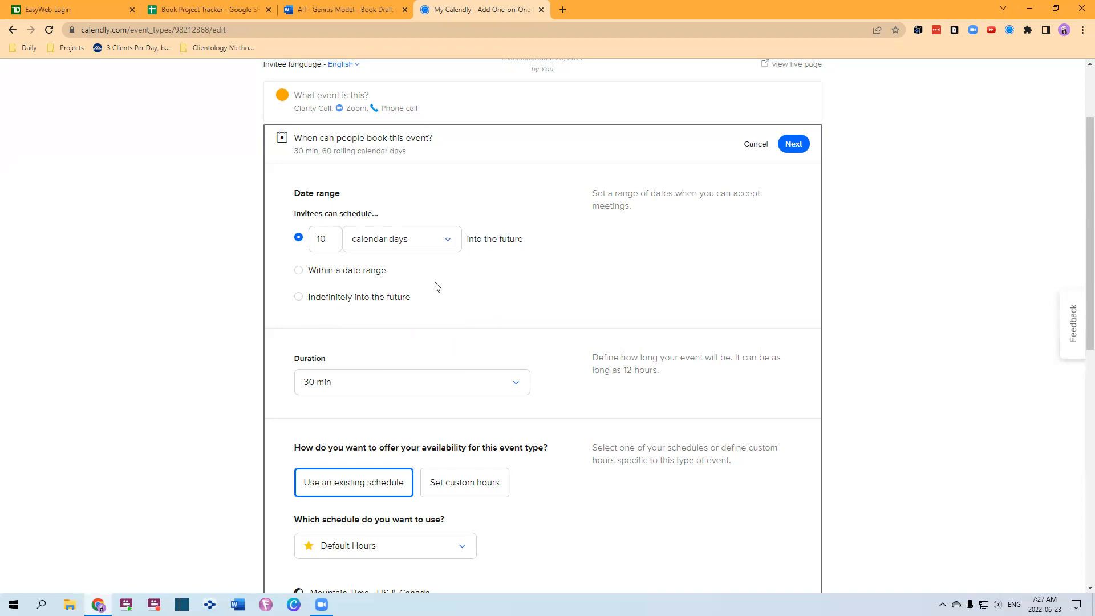
Step: Set the scheduling window to 14 calendar days into the future
click(329, 238)
drag(329, 238, 297, 239)
text(14)
click(677, 285)
Step: Set the event duration to 15 min
scroll(492, 345, down, 2)
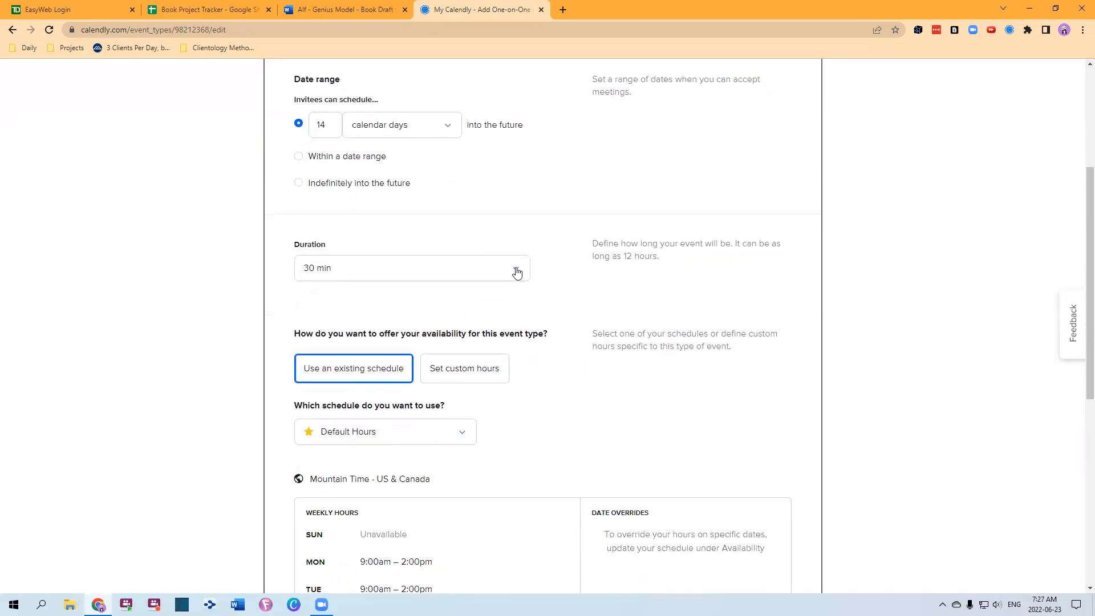
click(516, 273)
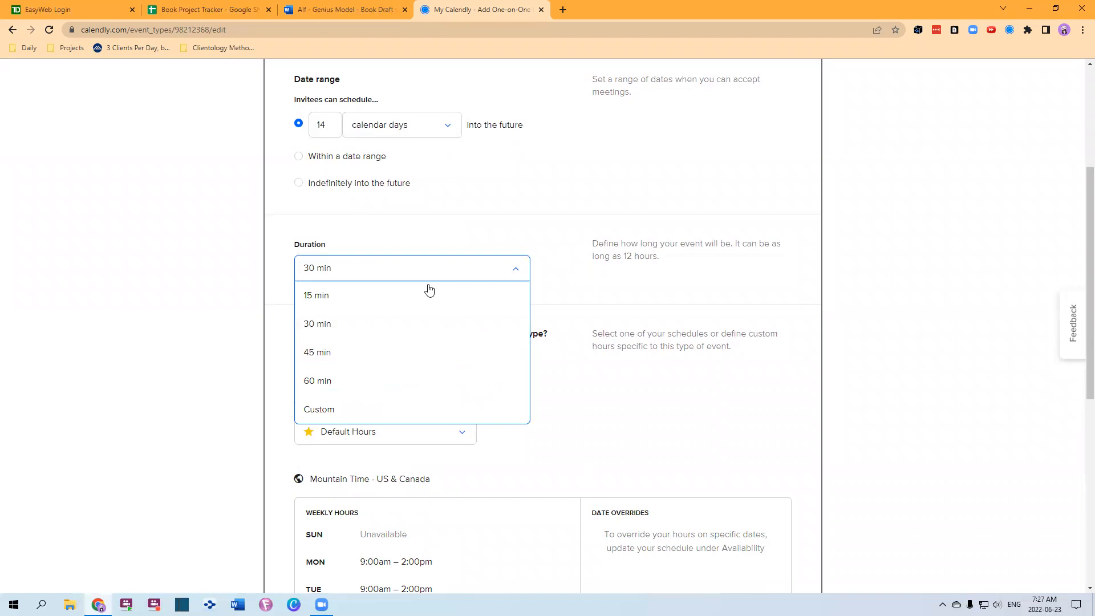
click(319, 298)
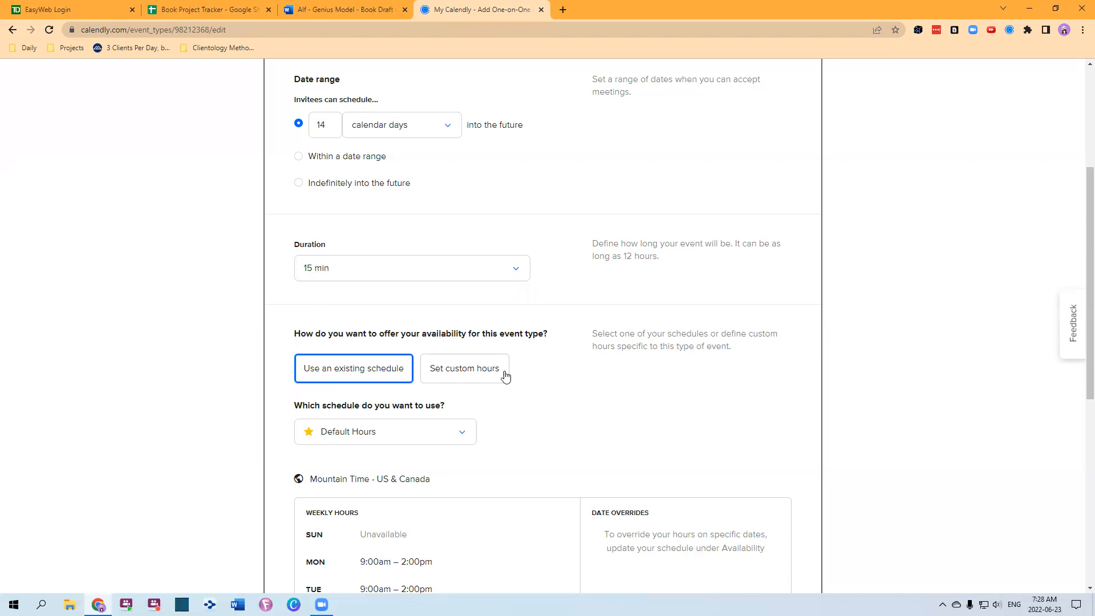
Step: Review the weekly hours of the default schedule and the other existing schedules that can be chosen
scroll(383, 290, down, 2)
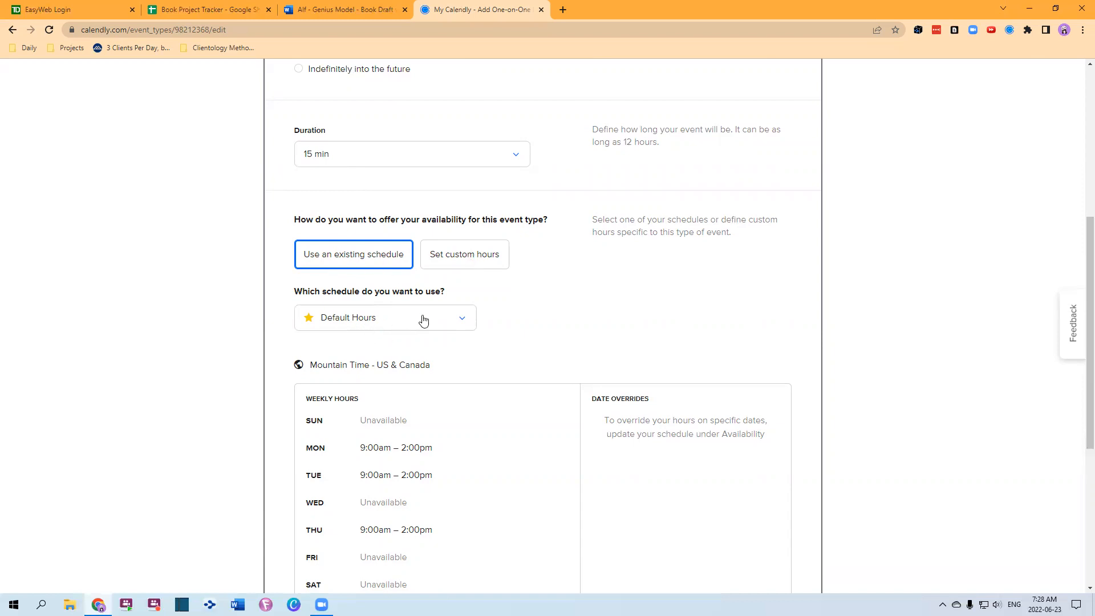
scroll(421, 320, down, 2)
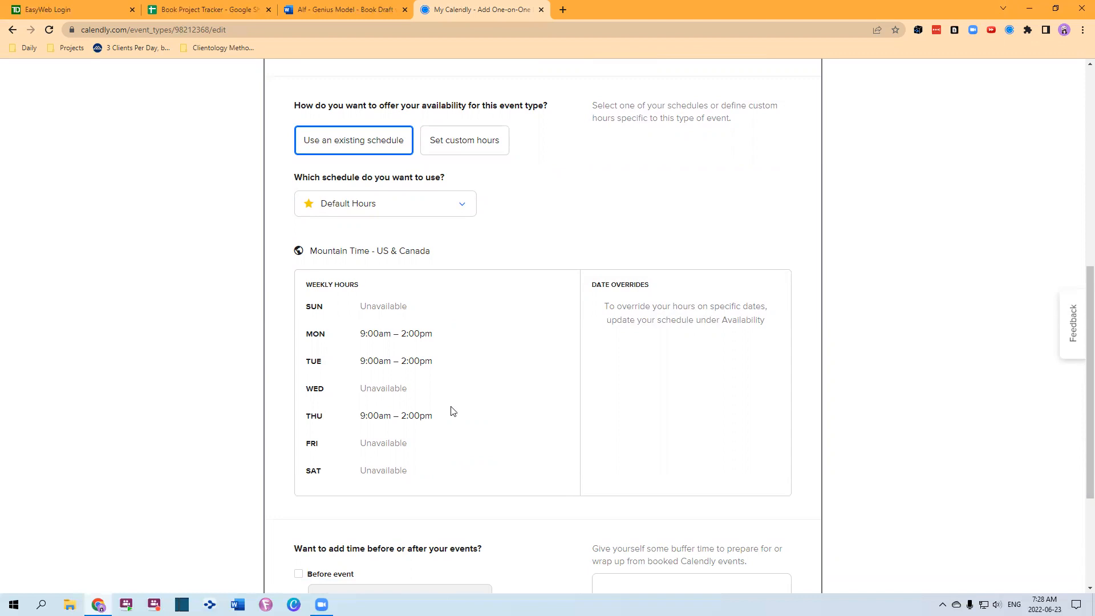
click(367, 211)
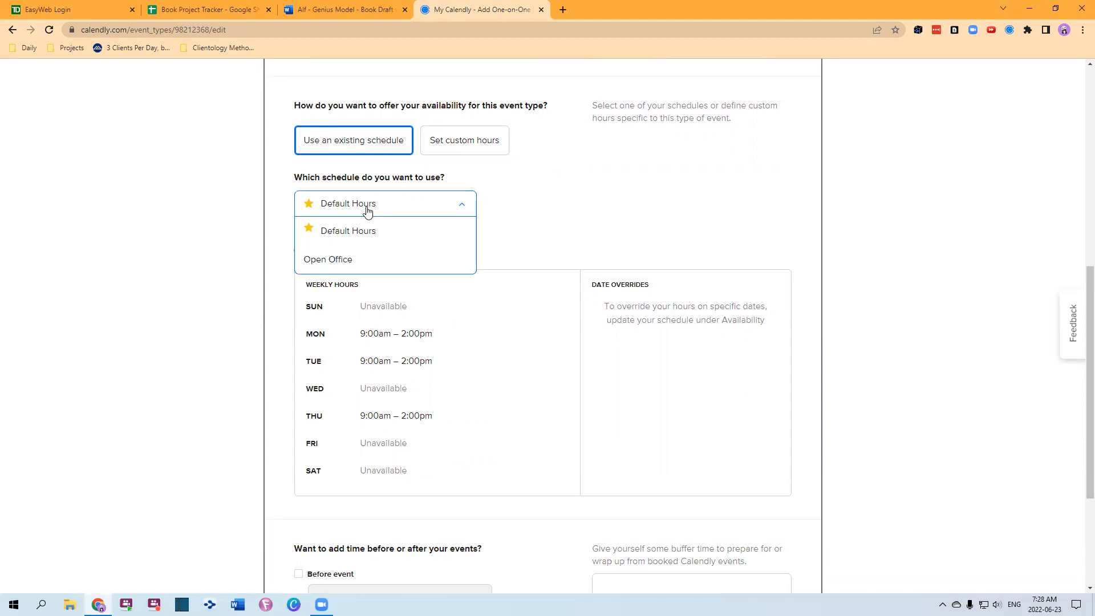
click(363, 202)
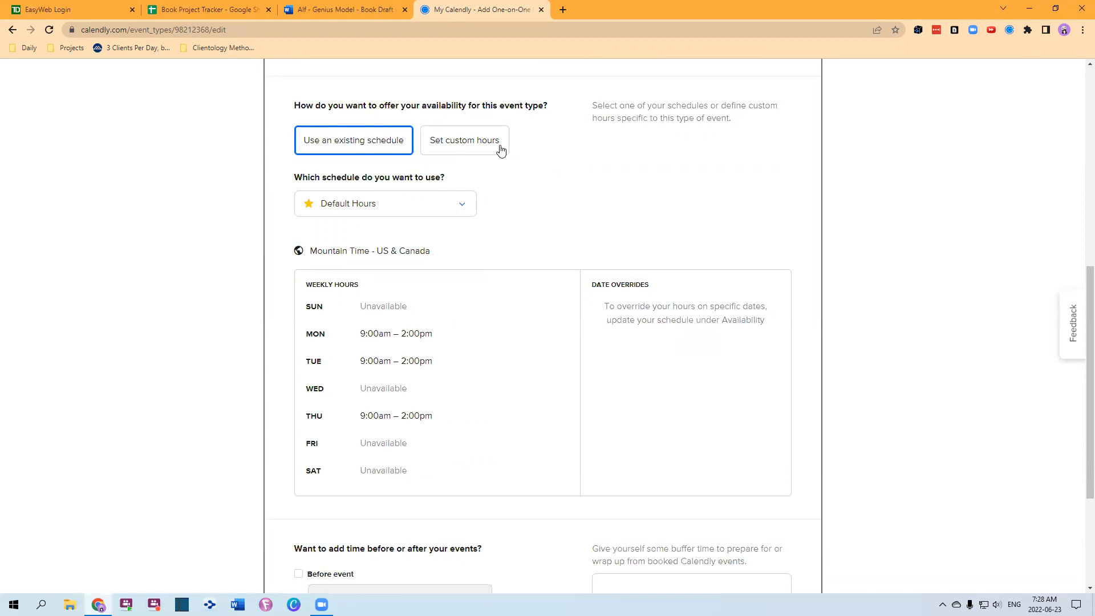
Step: Switch the event's availability to custom hours and set Monday's end time to 12:00pm
click(470, 147)
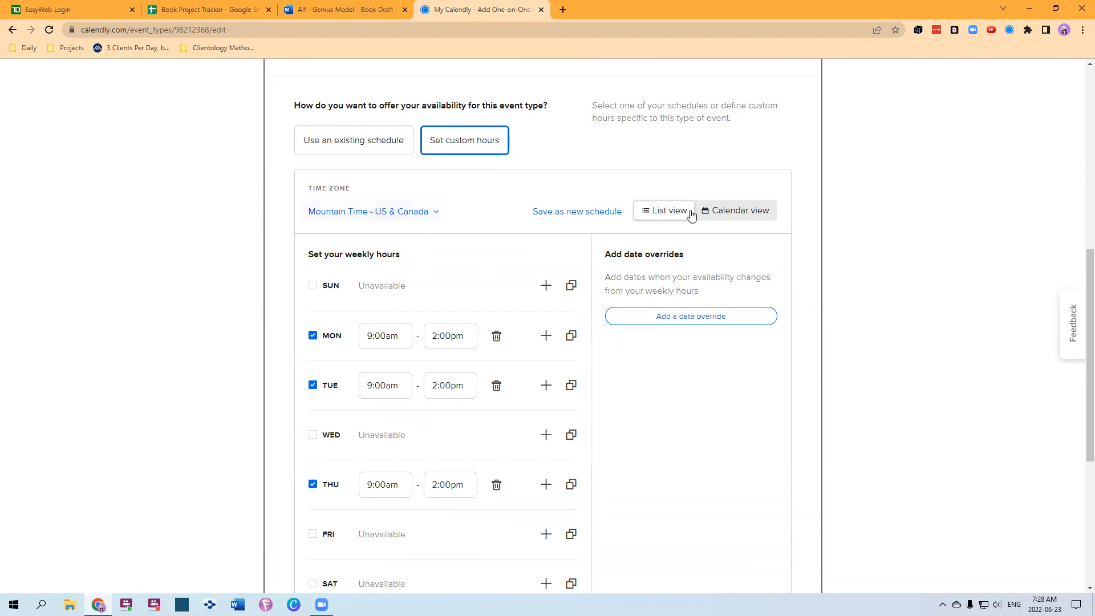
scroll(377, 254, down, 2)
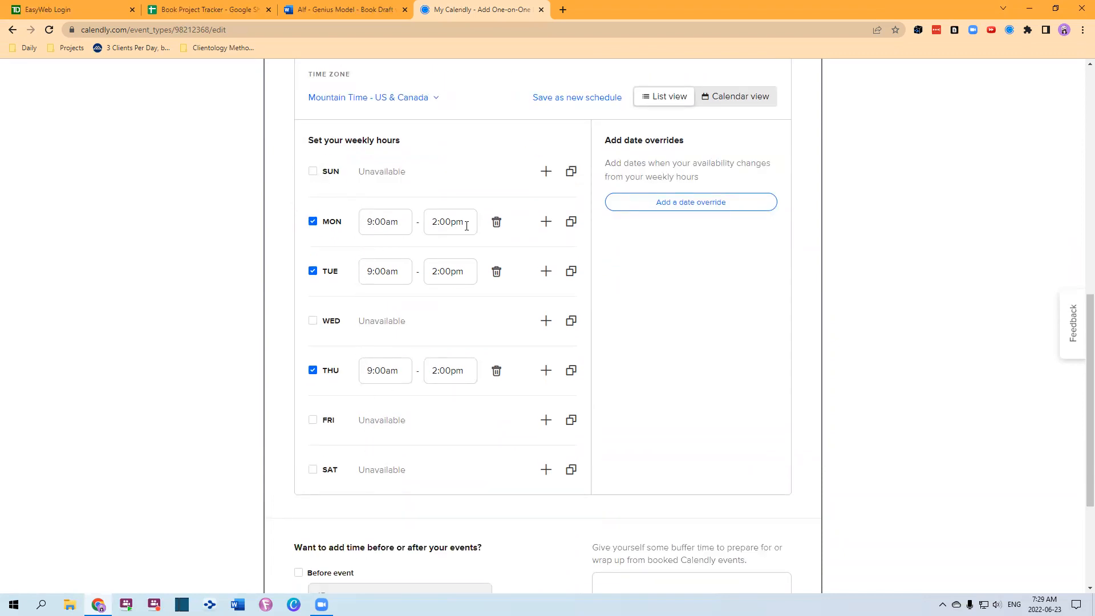
click(448, 228)
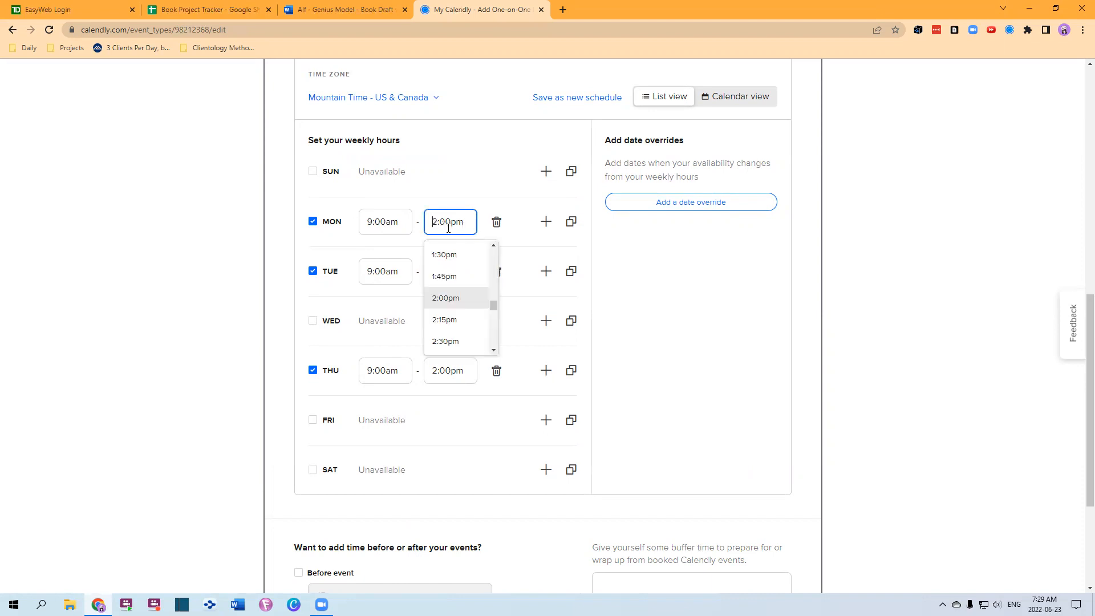
text(1)
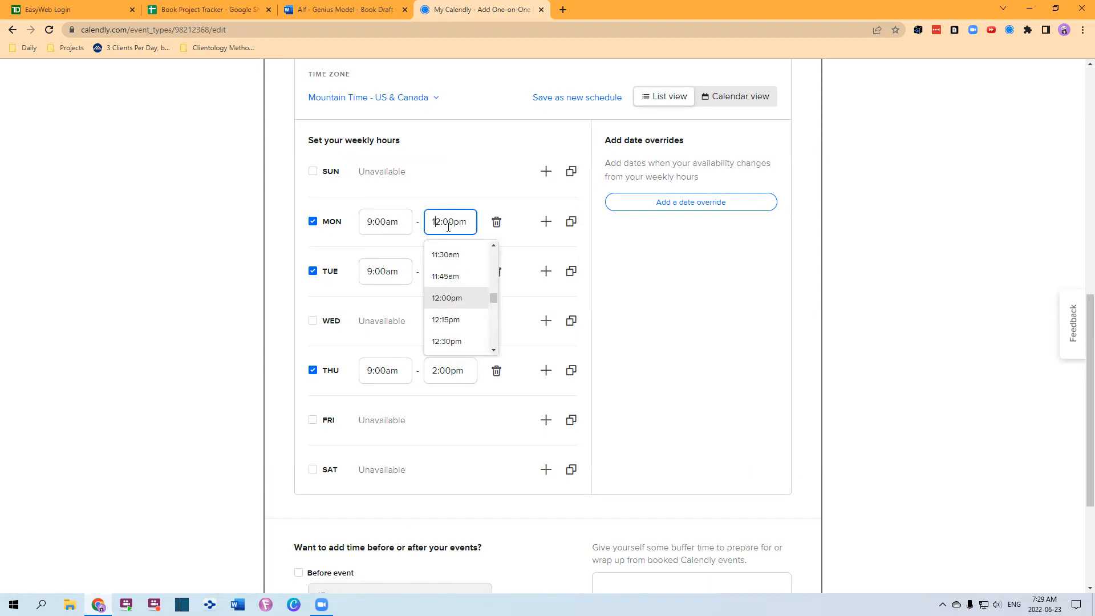
click(480, 188)
Step: Add and delete a second Monday time range, and return the availability to an existing schedule
click(544, 223)
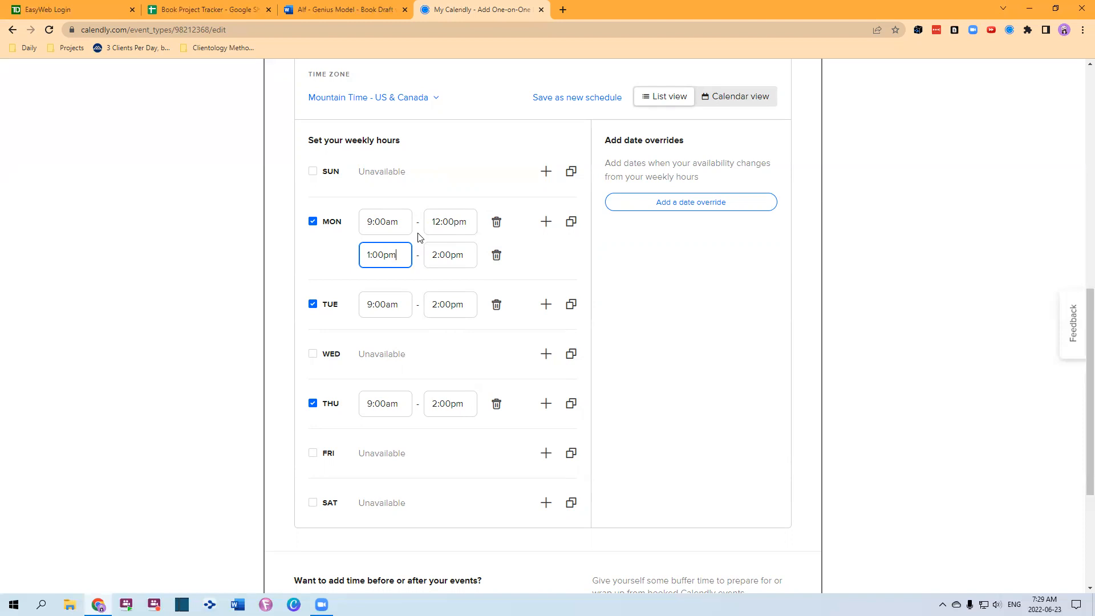
click(496, 255)
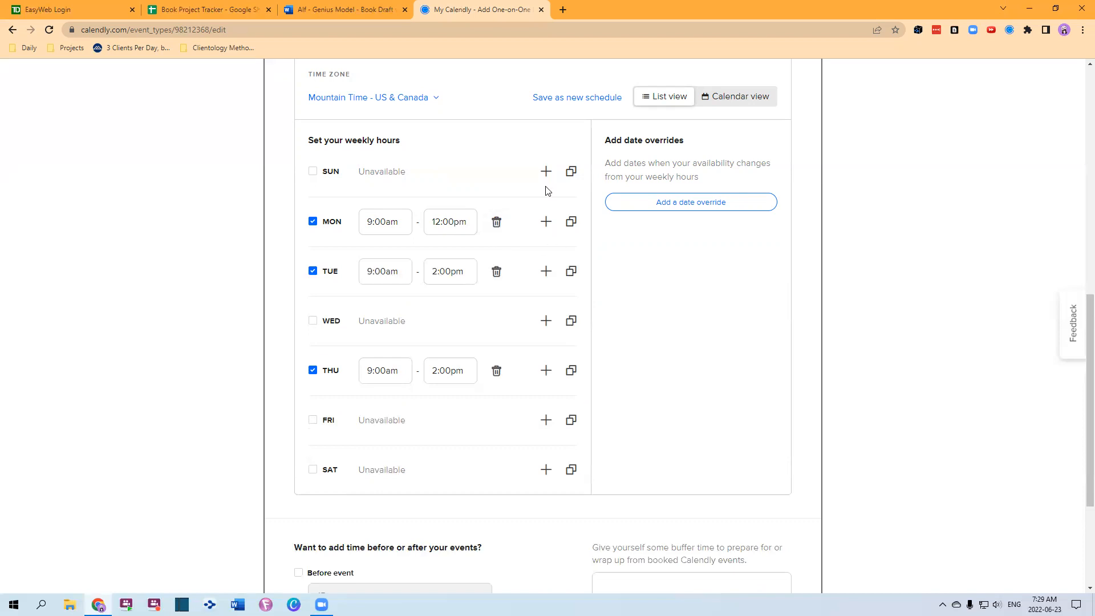
scroll(638, 254, up, 3)
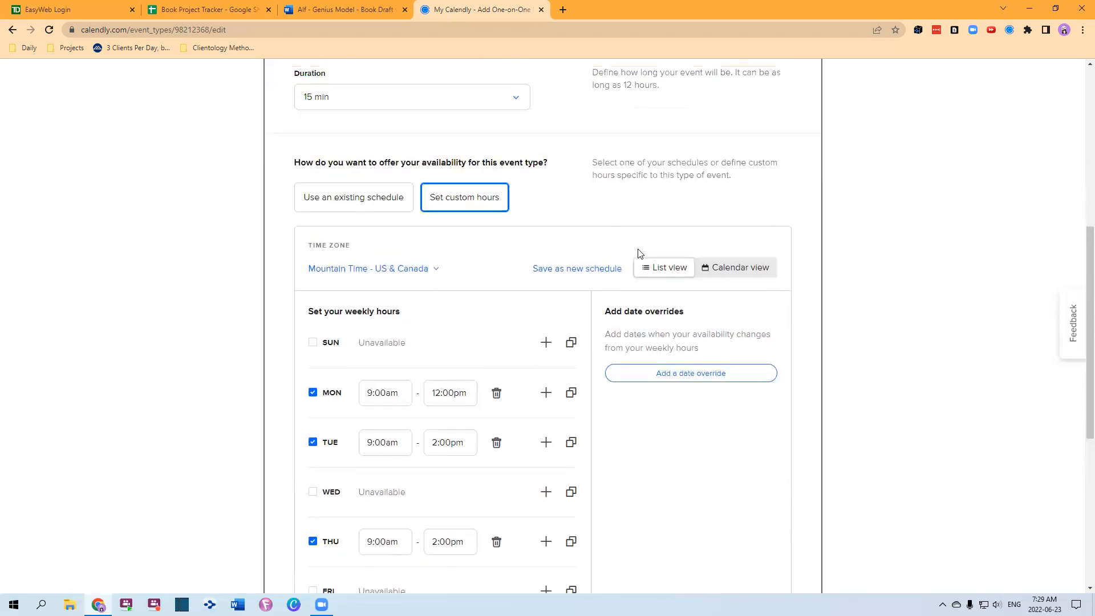
click(337, 195)
scroll(472, 274, down, 3)
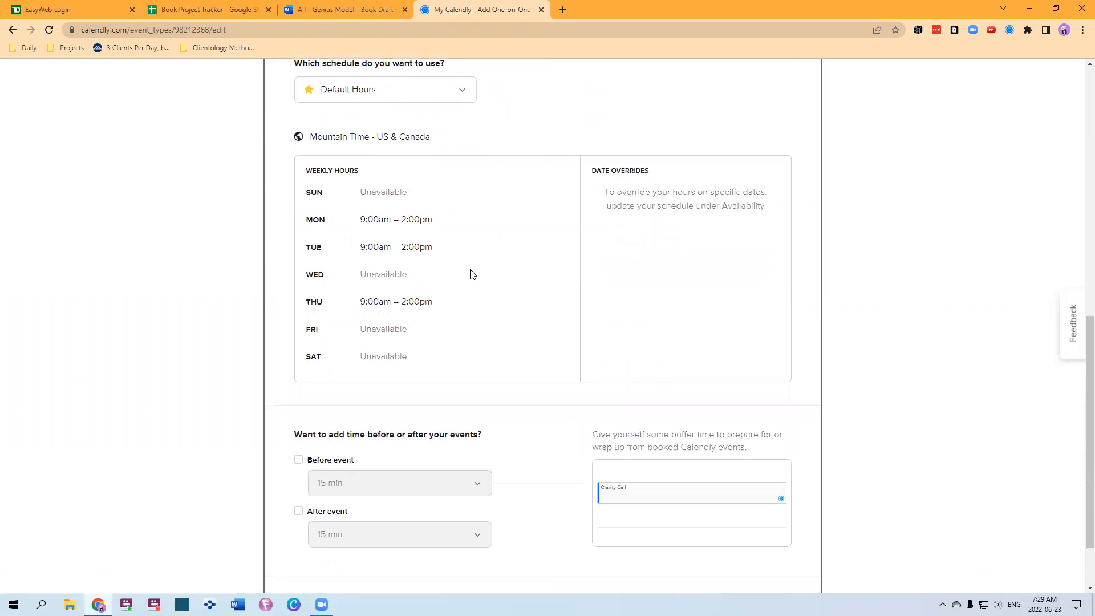
scroll(469, 163, up, 2)
Step: Under custom hours, add a date override marking June 30, 2022 as unavailable and delete it
click(464, 142)
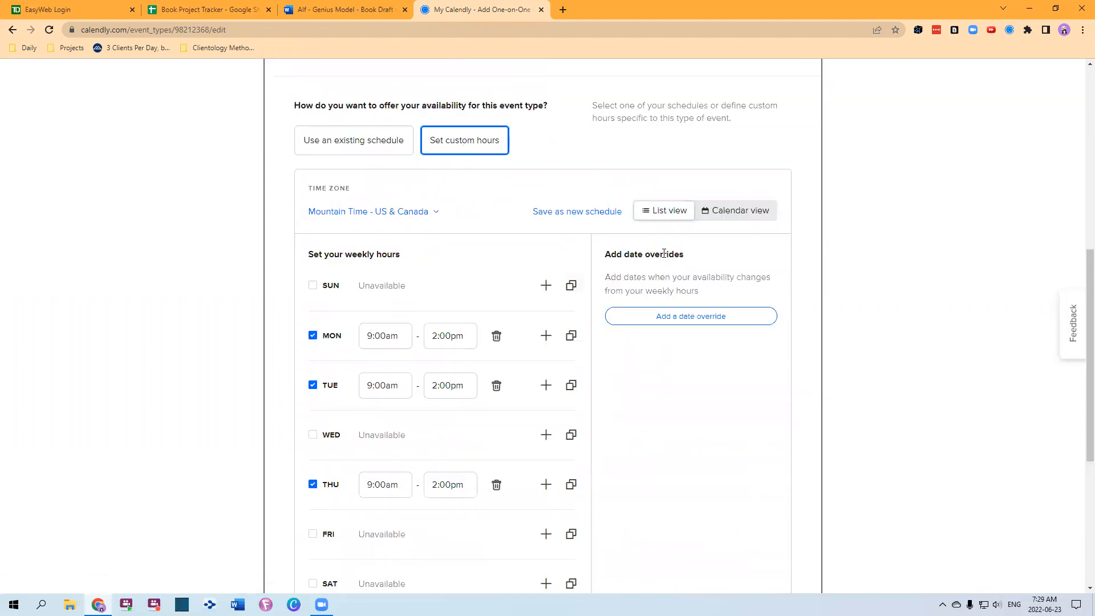
click(696, 320)
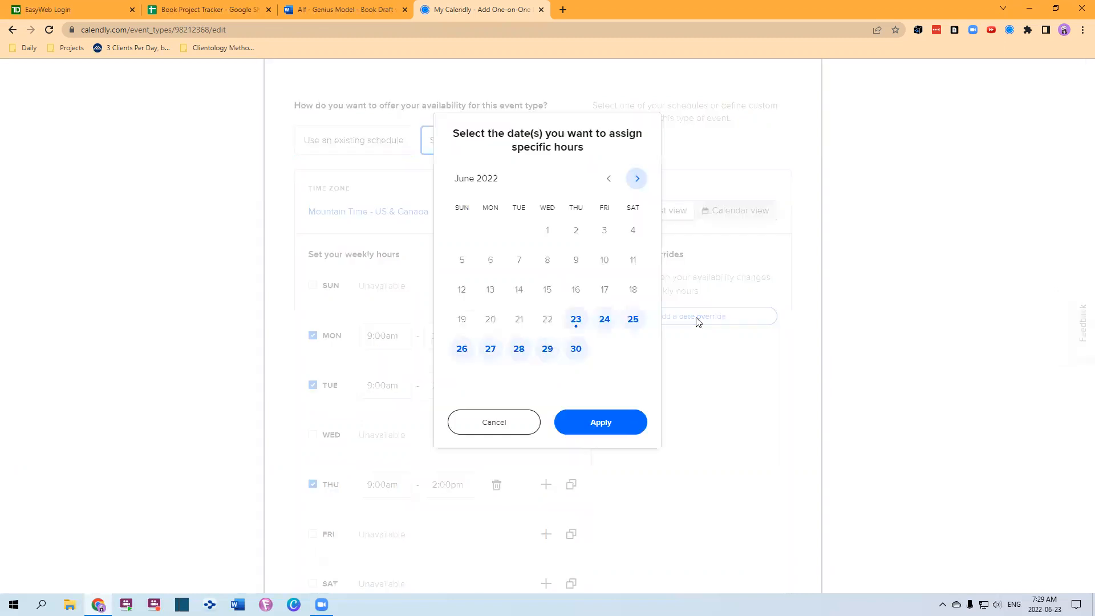
click(575, 349)
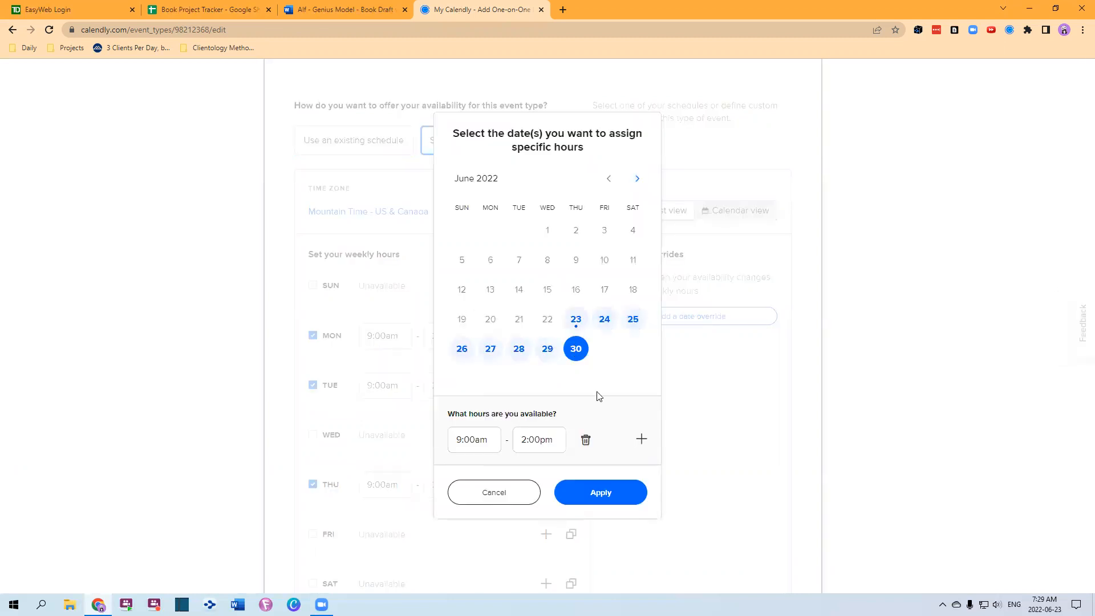
click(585, 440)
click(596, 493)
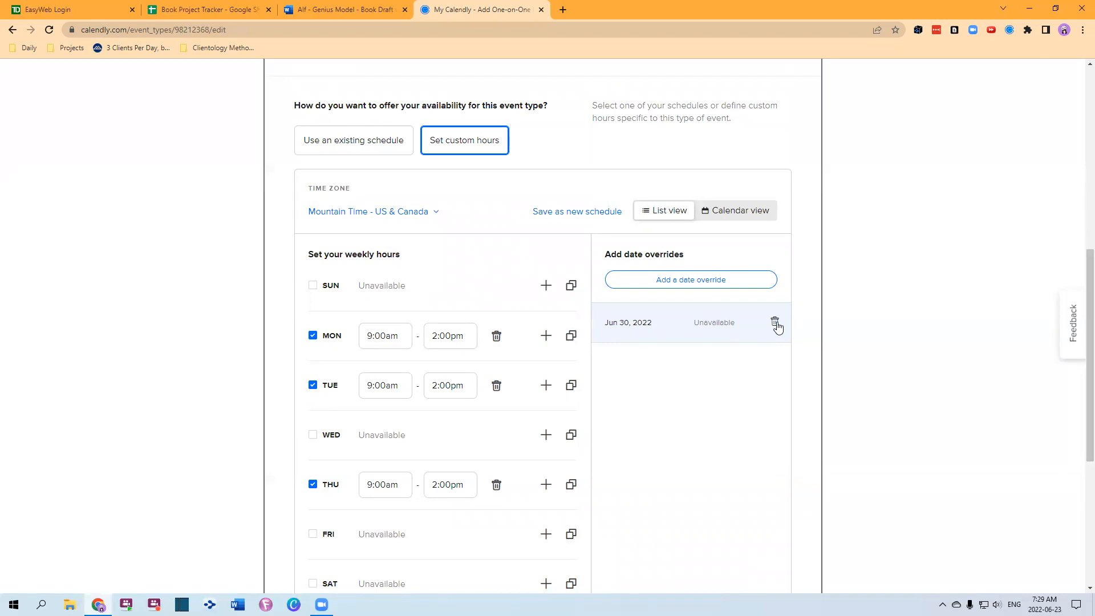
click(775, 323)
Step: Examine the custom weekly hours and the date override options for this event
scroll(457, 307, down, 5)
scroll(457, 306, up, 8)
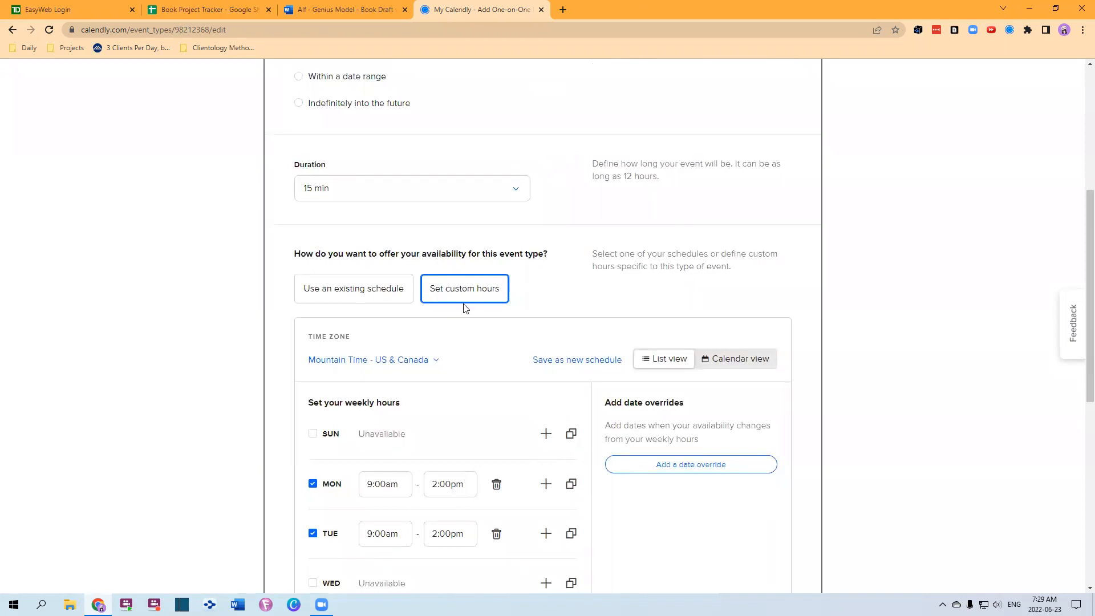
scroll(574, 284, down, 3)
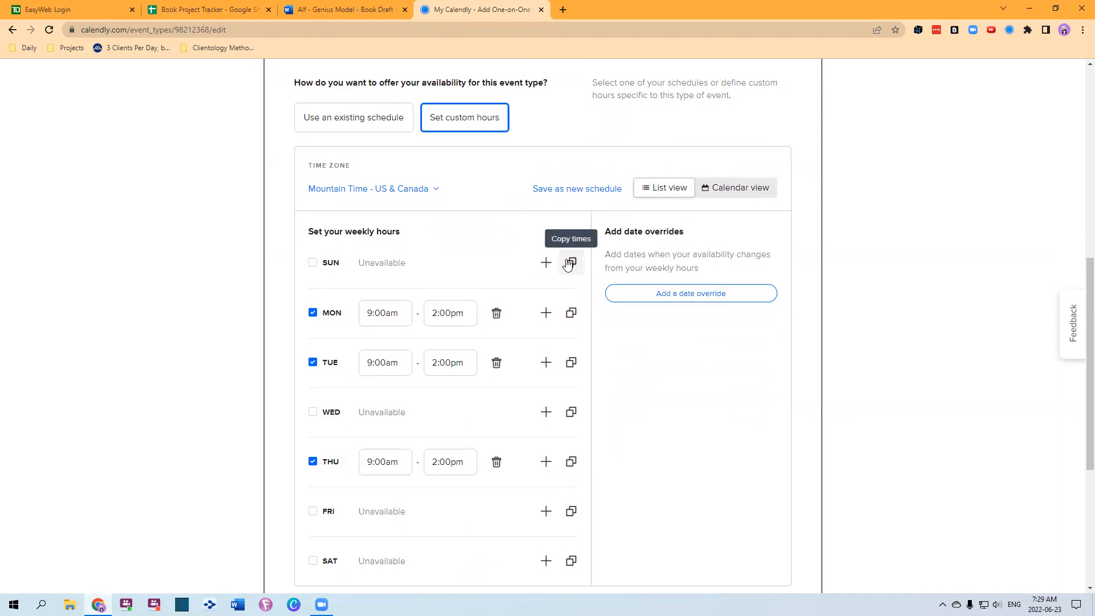
scroll(532, 246, up, 1)
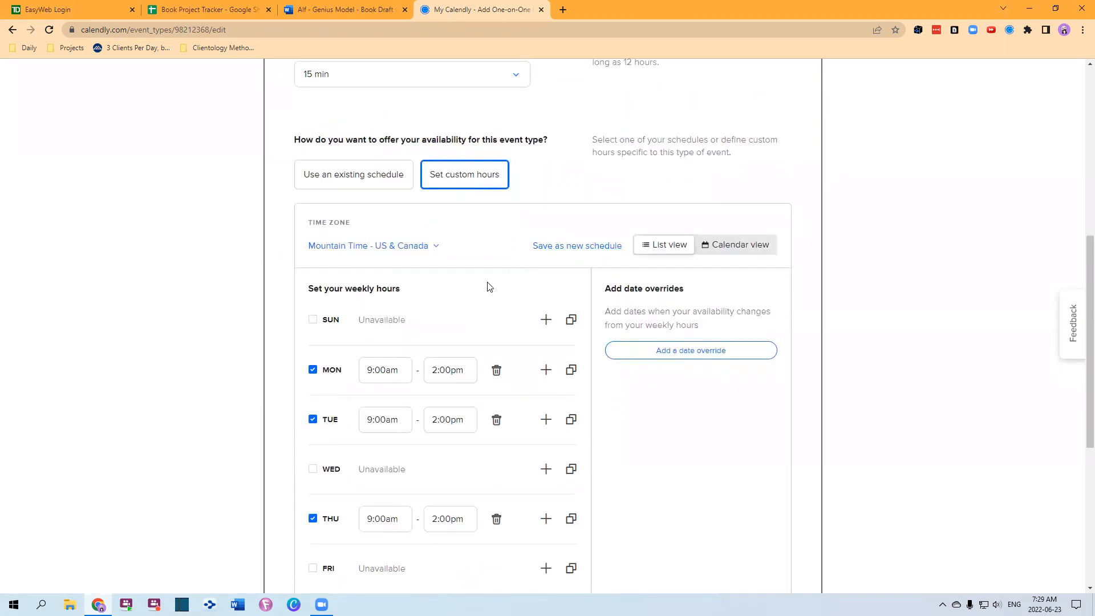
scroll(479, 294, down, 2)
scroll(440, 295, up, 1)
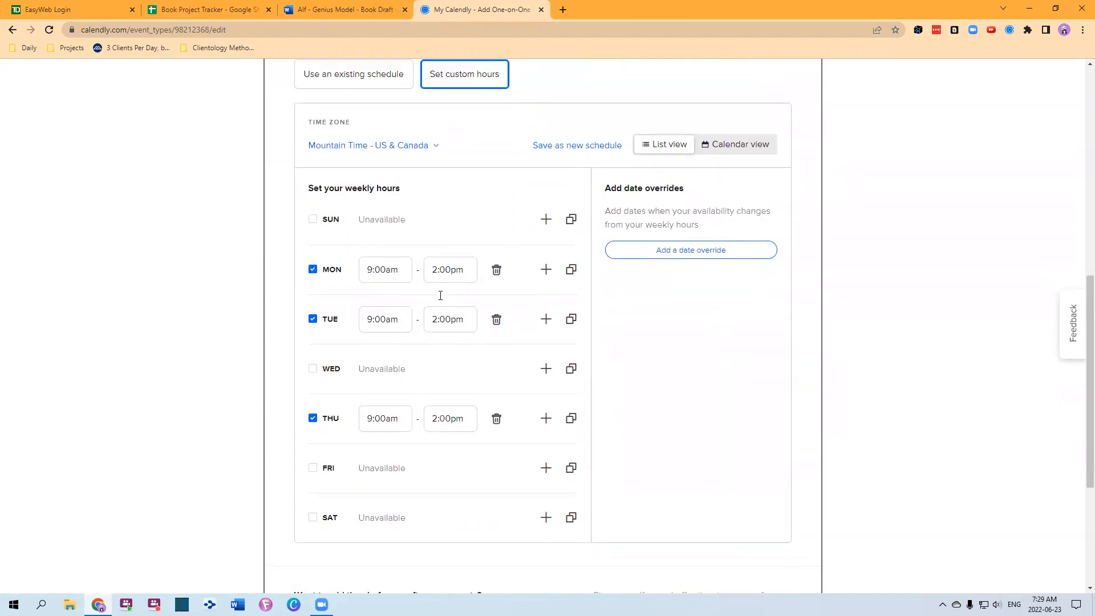
scroll(441, 301, up, 1)
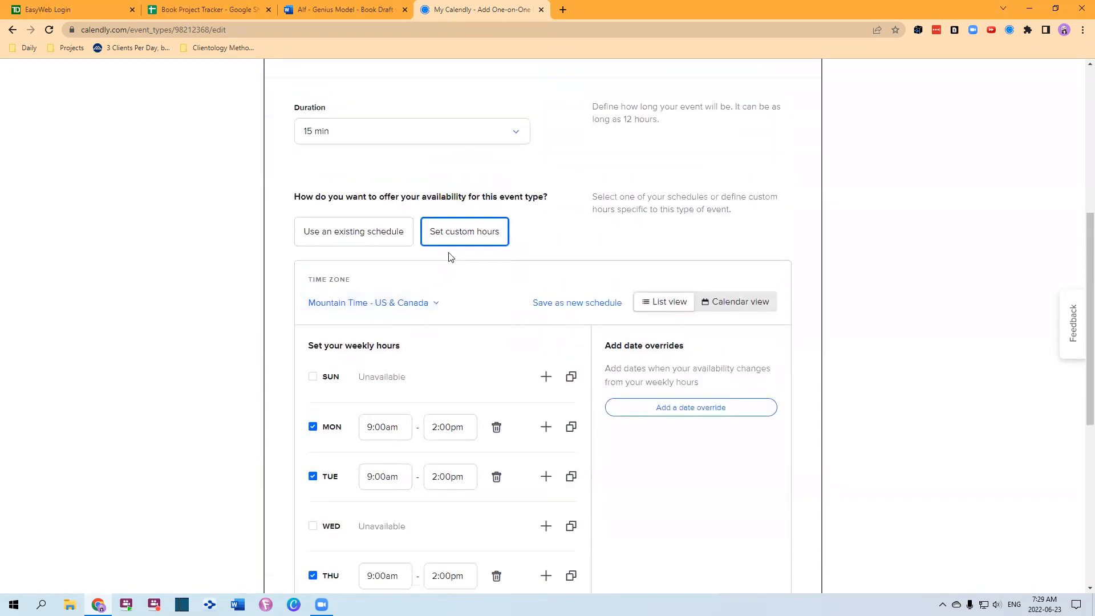
scroll(516, 306, down, 3)
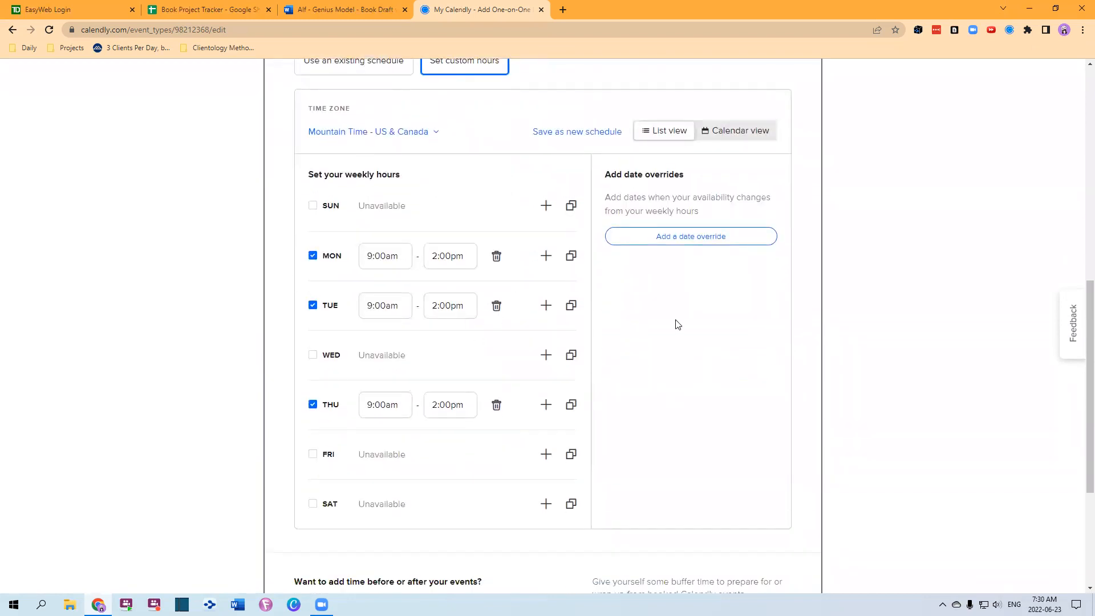
scroll(443, 278, up, 3)
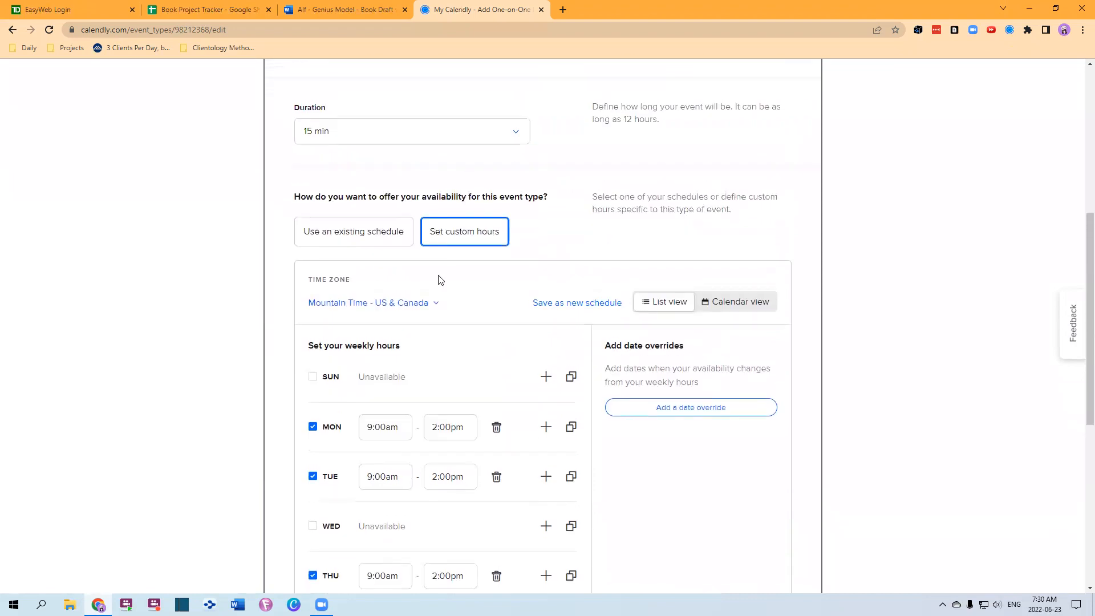
Step: Switch the event's availability from custom hours back to the existing Default Hours schedule
click(358, 242)
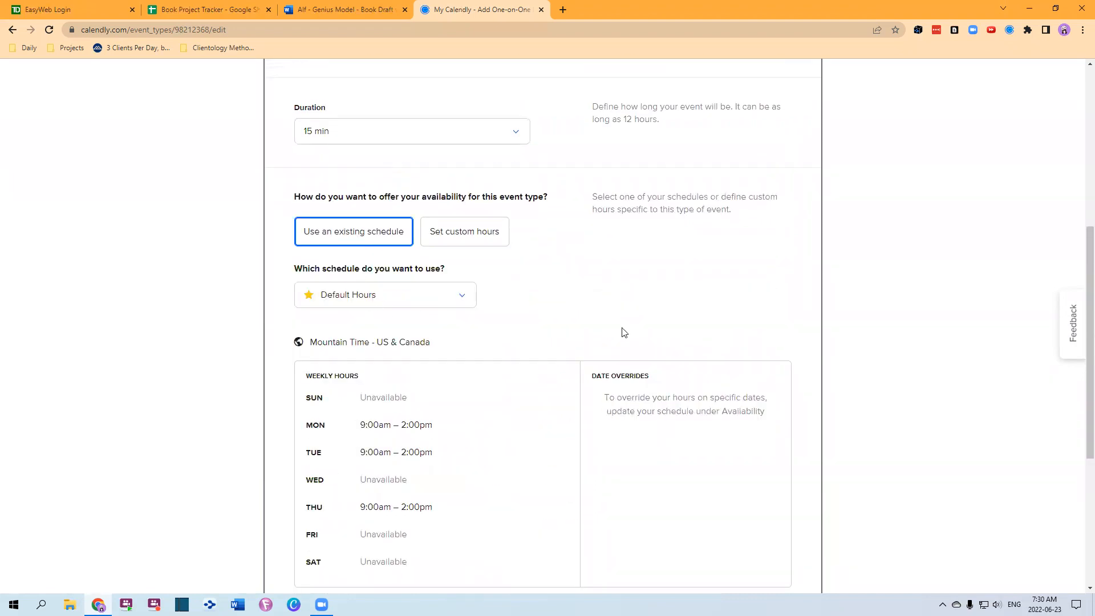
scroll(570, 290, down, 1)
scroll(571, 290, down, 4)
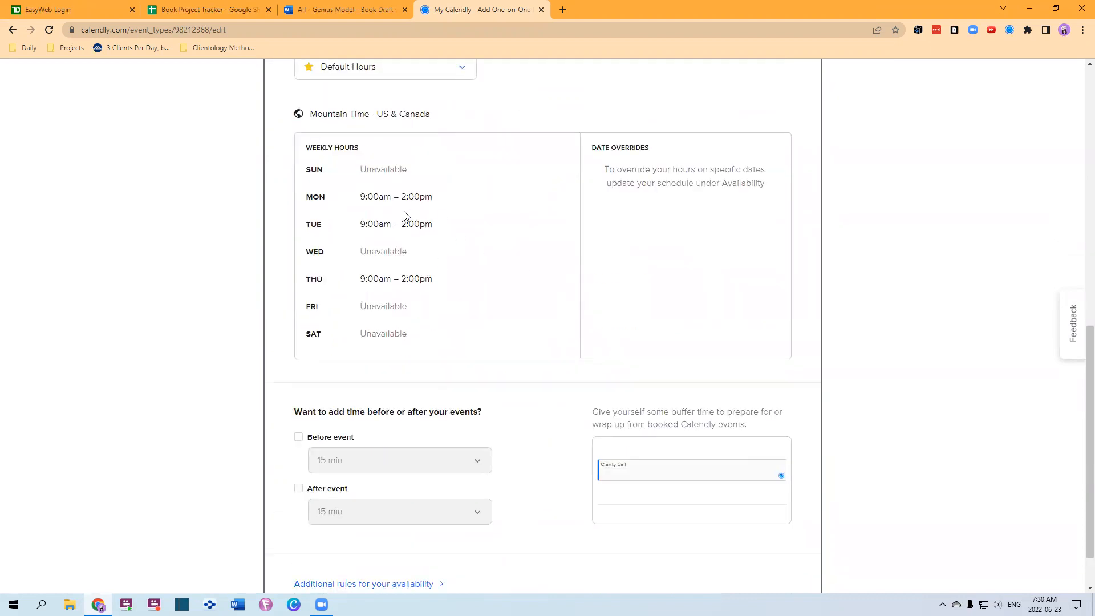
Step: Enable buffer time after the event, try 45 min, and set it to 15 min
scroll(454, 332, down, 1)
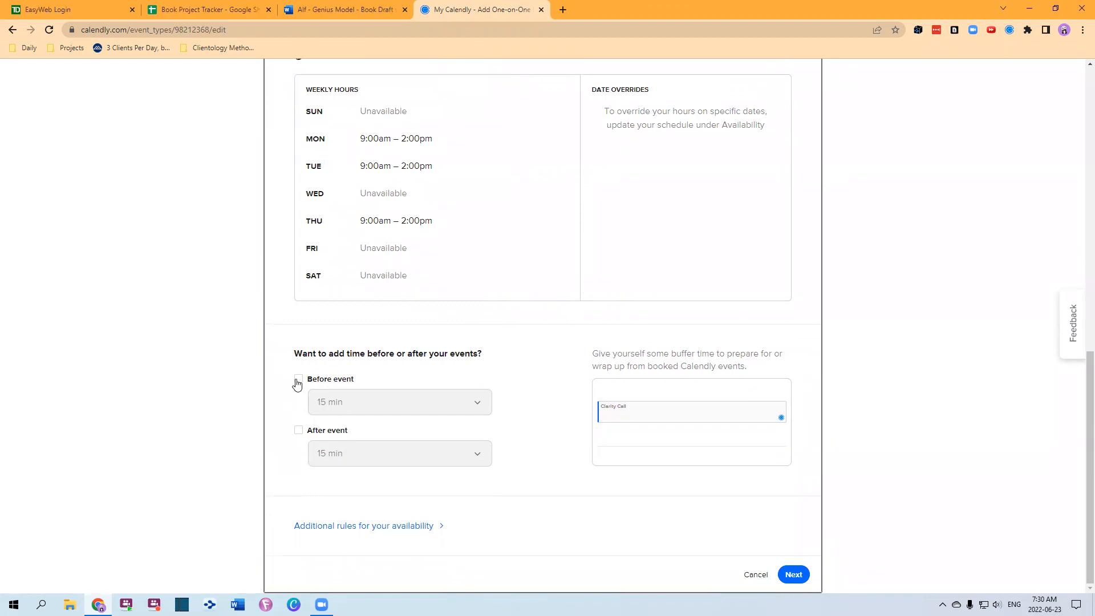
click(299, 430)
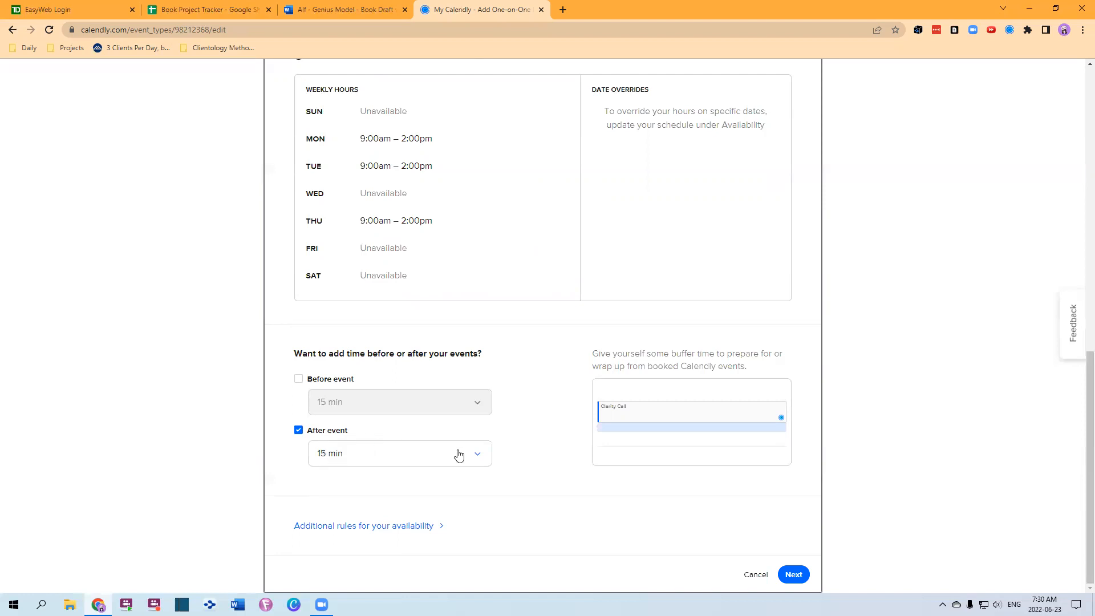
click(478, 456)
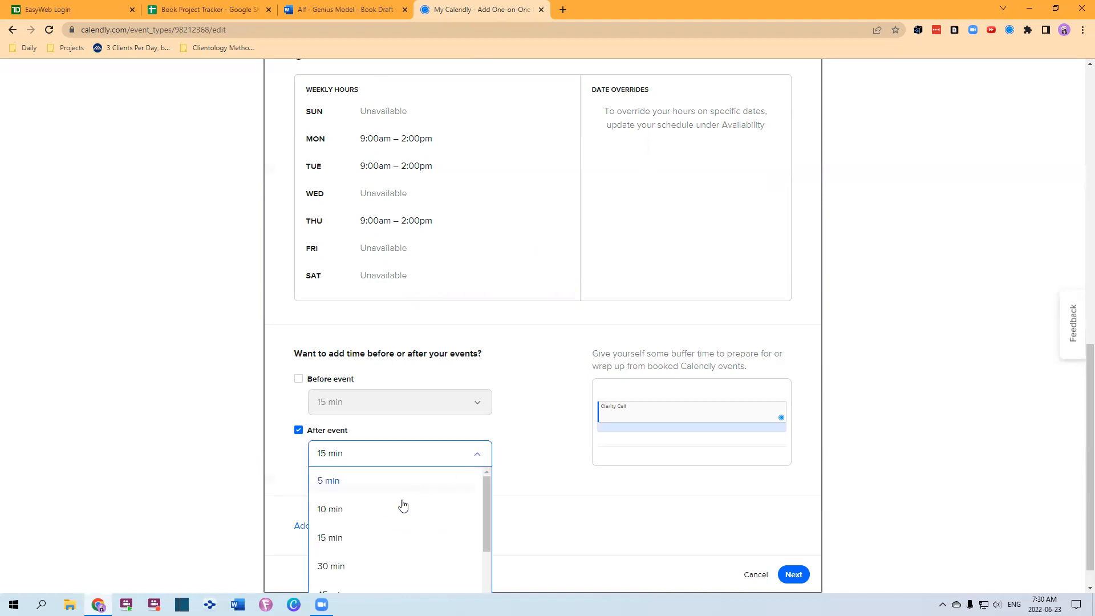
scroll(394, 510, down, 3)
scroll(370, 516, up, 1)
click(330, 523)
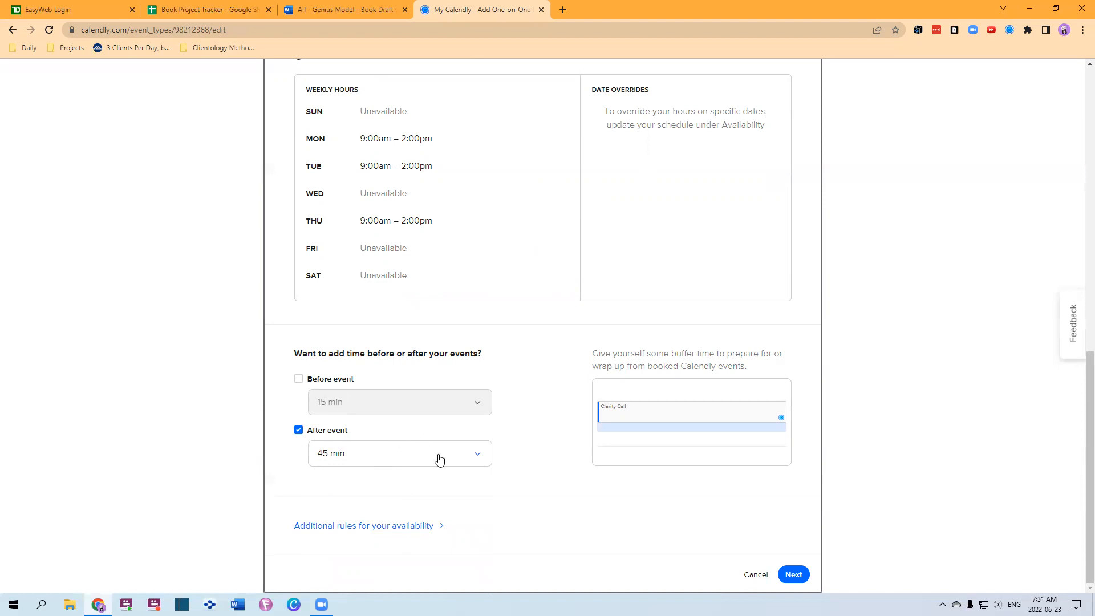
click(403, 454)
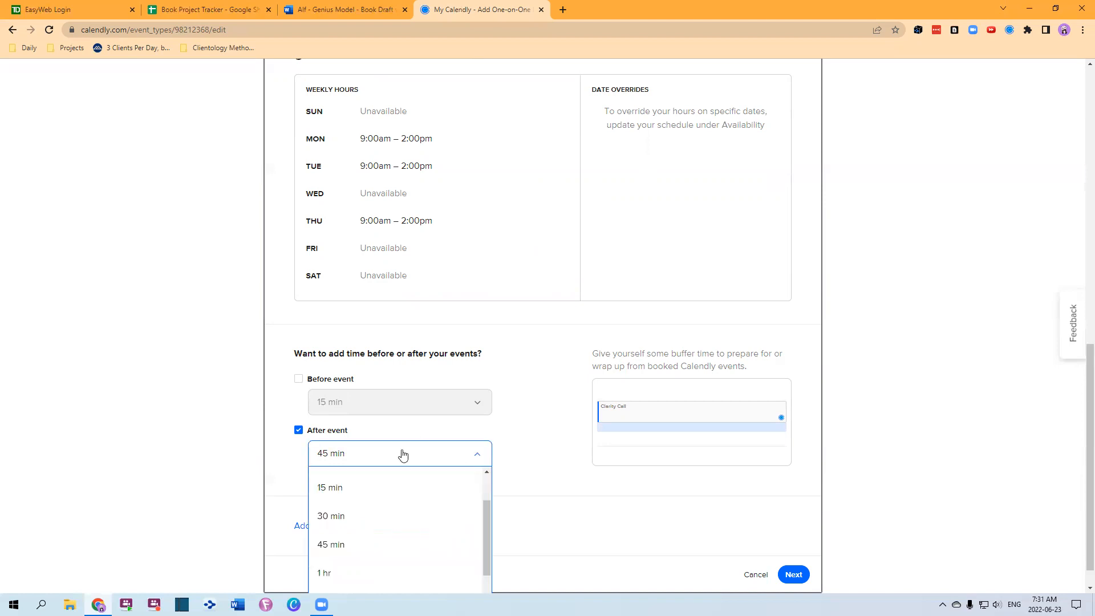
click(332, 486)
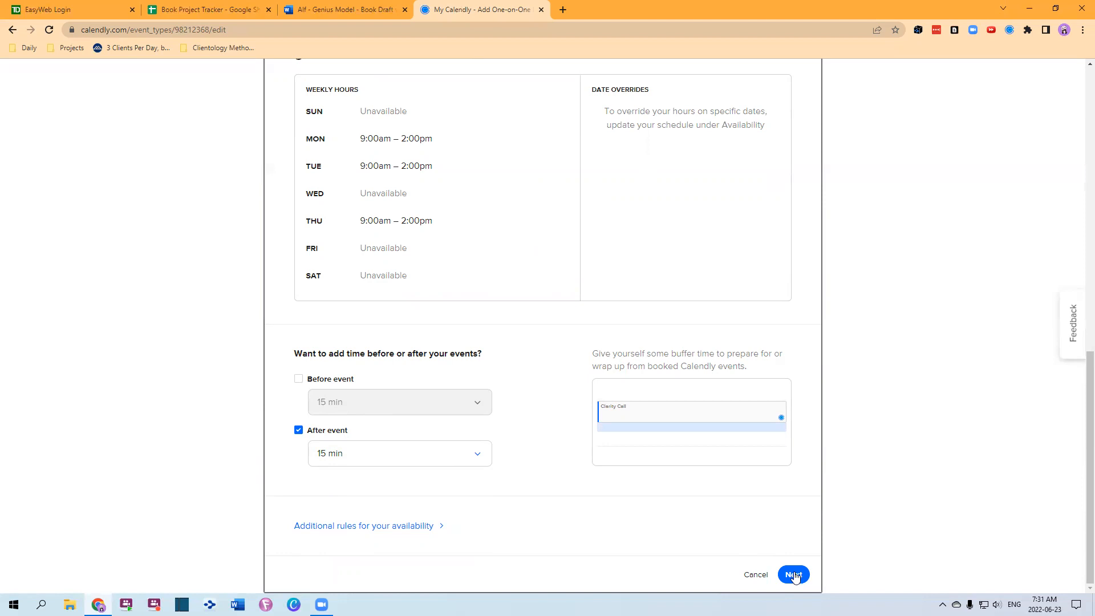
Step: Expand the additional availability rules and set the start time increments to 15 min
click(404, 528)
scroll(518, 541, down, 5)
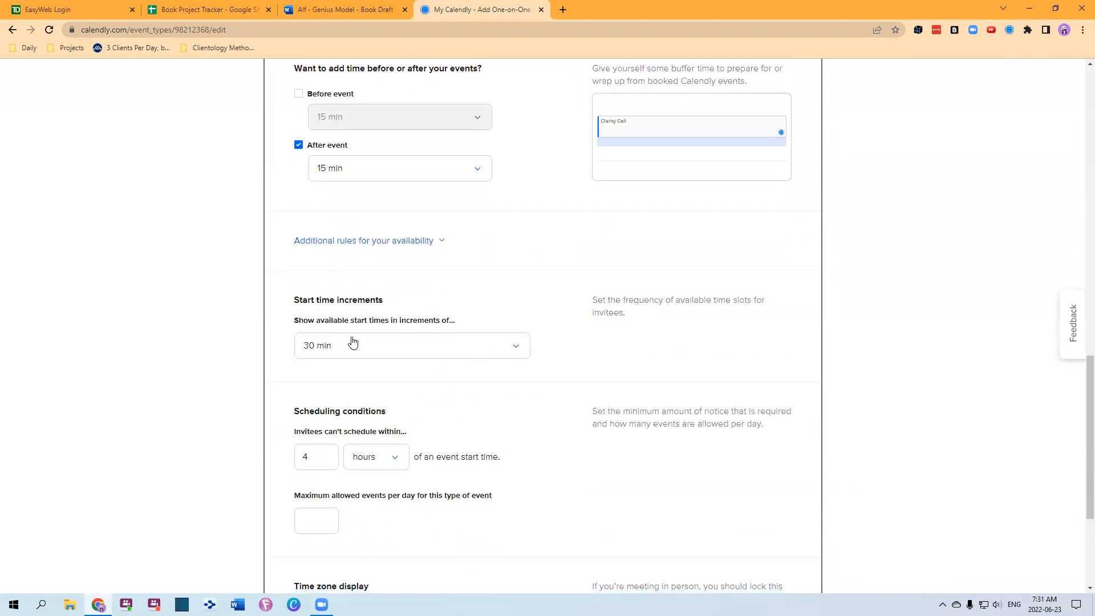
click(353, 353)
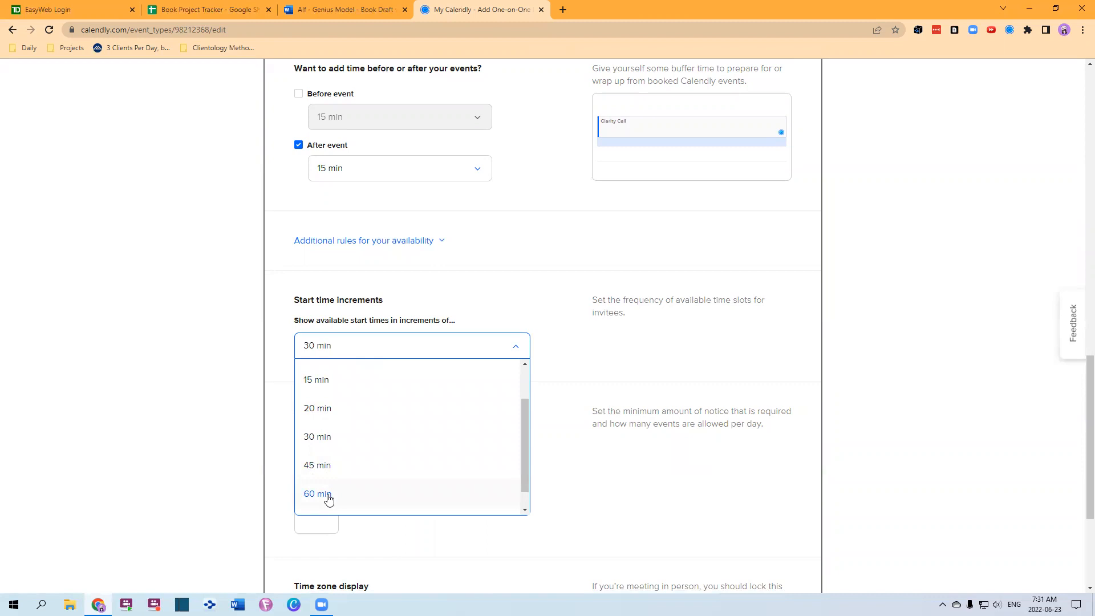
click(318, 437)
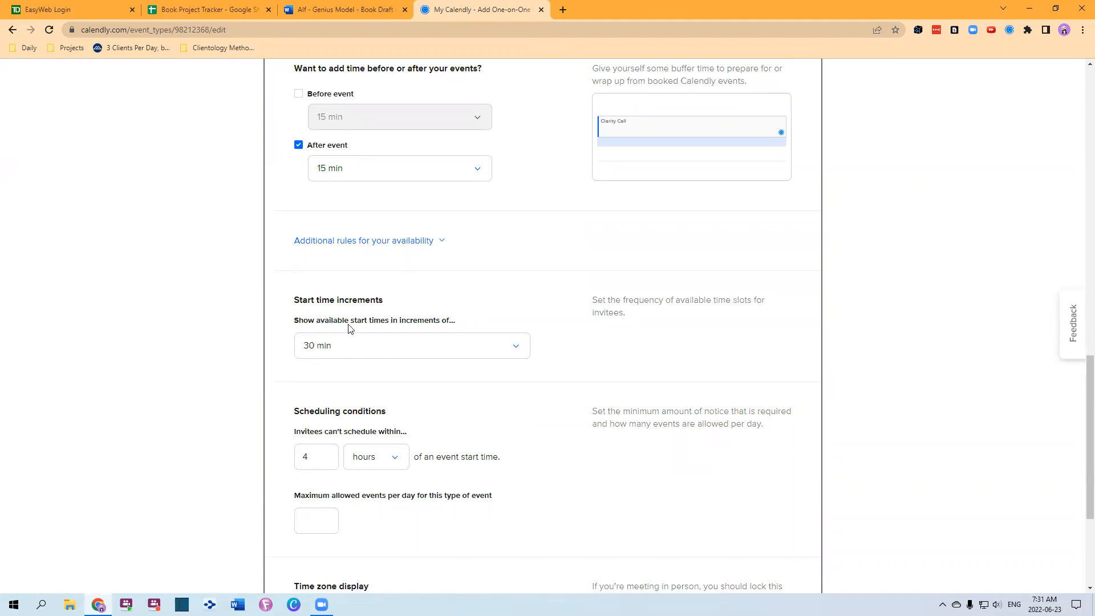
click(334, 351)
click(318, 381)
Step: Set the scheduling condition so invitees can't book within 24 hours of an event start time
scroll(455, 395, down, 2)
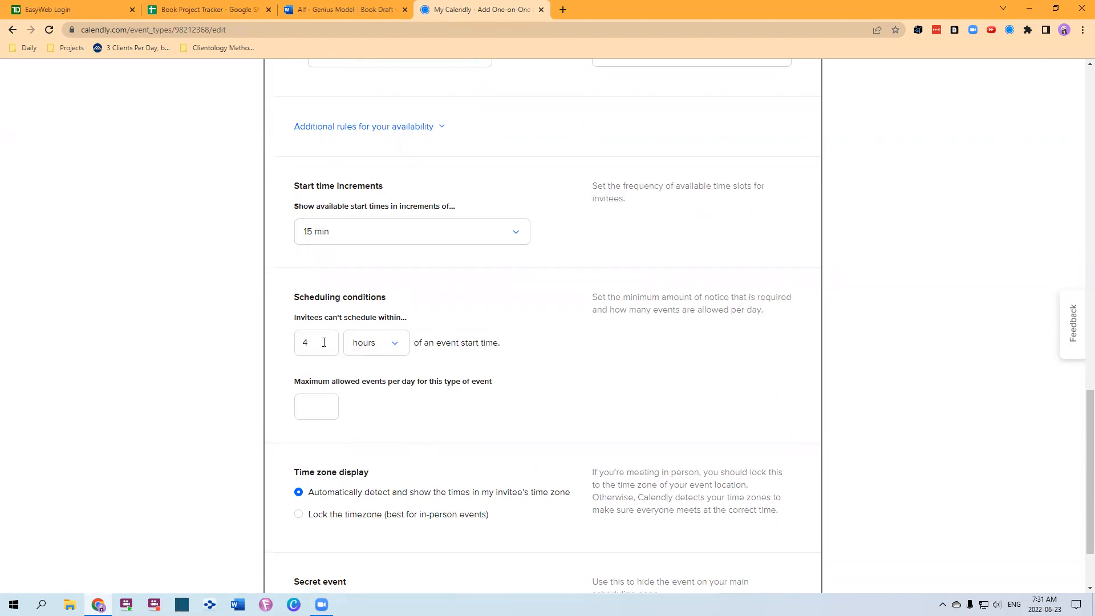
click(306, 341)
text(2)
key(shift+Right)
key(shift+Right)
Step: Limit this event type to a maximum of 4 events per day and proceed to save the booking settings
click(320, 408)
text(10)
click(451, 417)
double_click(309, 406)
text(4)
click(413, 413)
scroll(429, 364, down, 2)
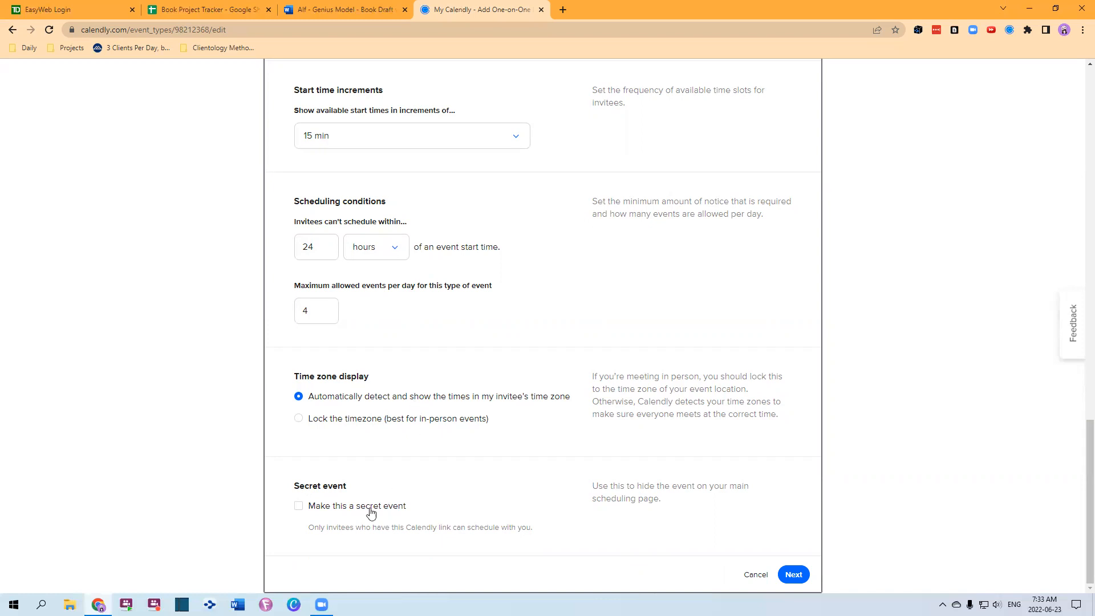
click(796, 576)
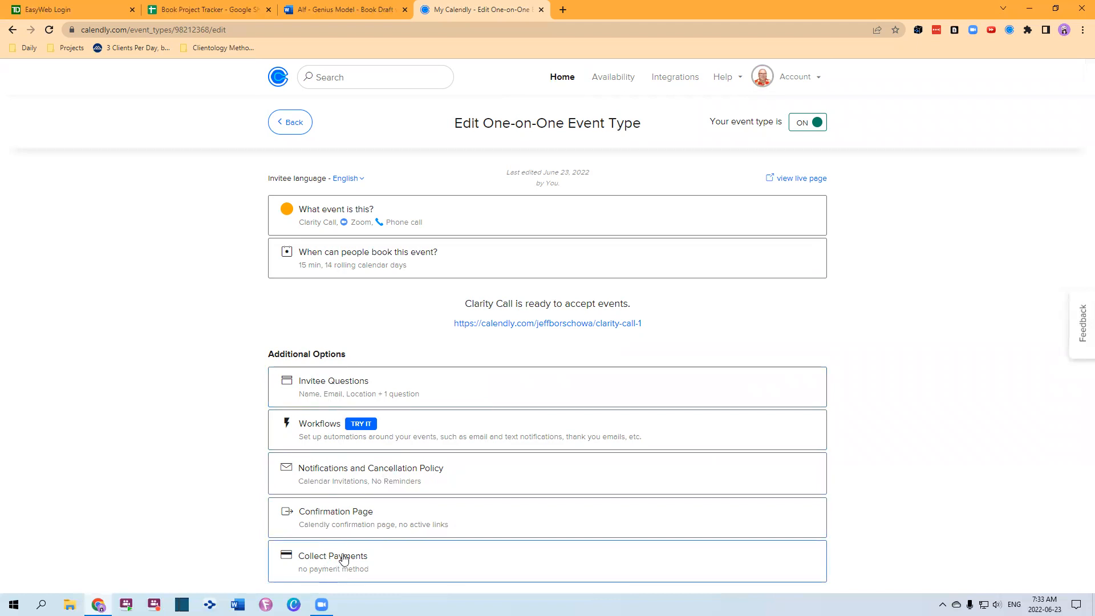
Step: Open the event's invitee questions, add a new question, and mark it as required
click(345, 383)
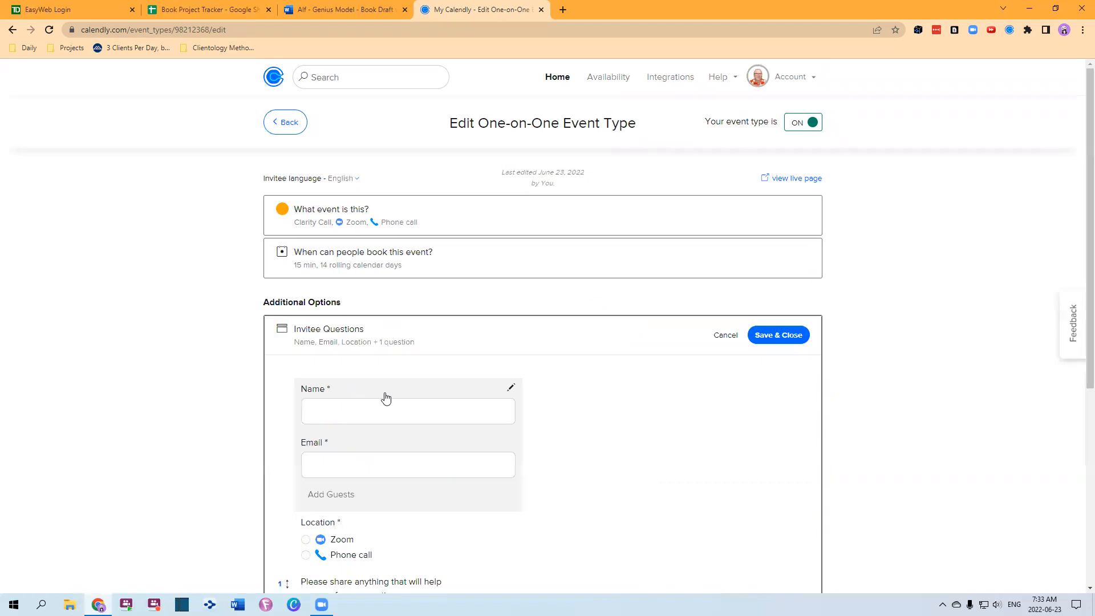
scroll(408, 408, down, 3)
scroll(408, 409, down, 2)
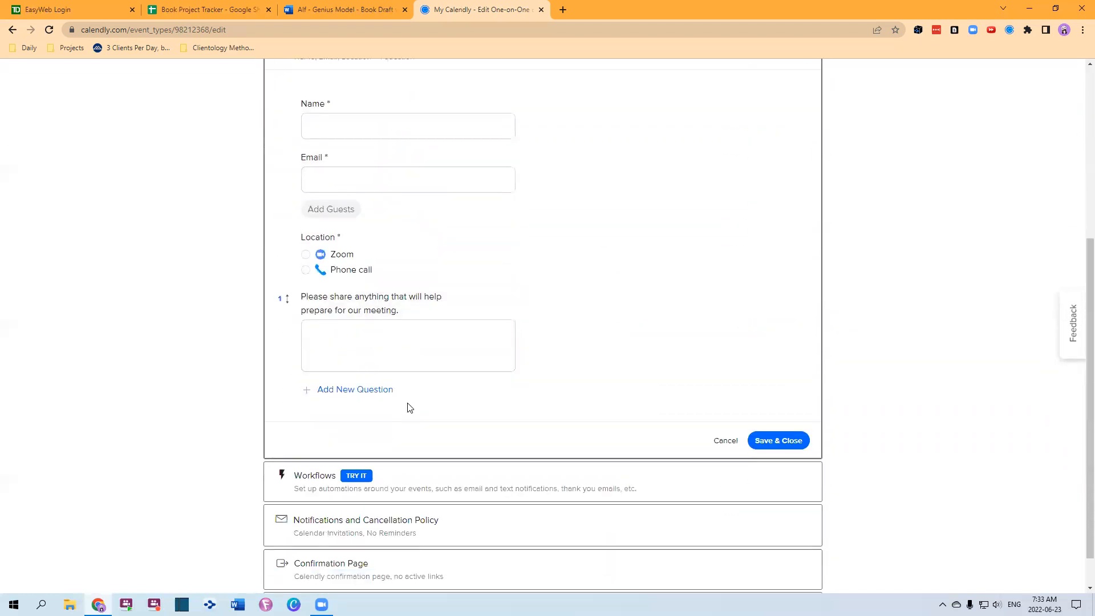
click(340, 391)
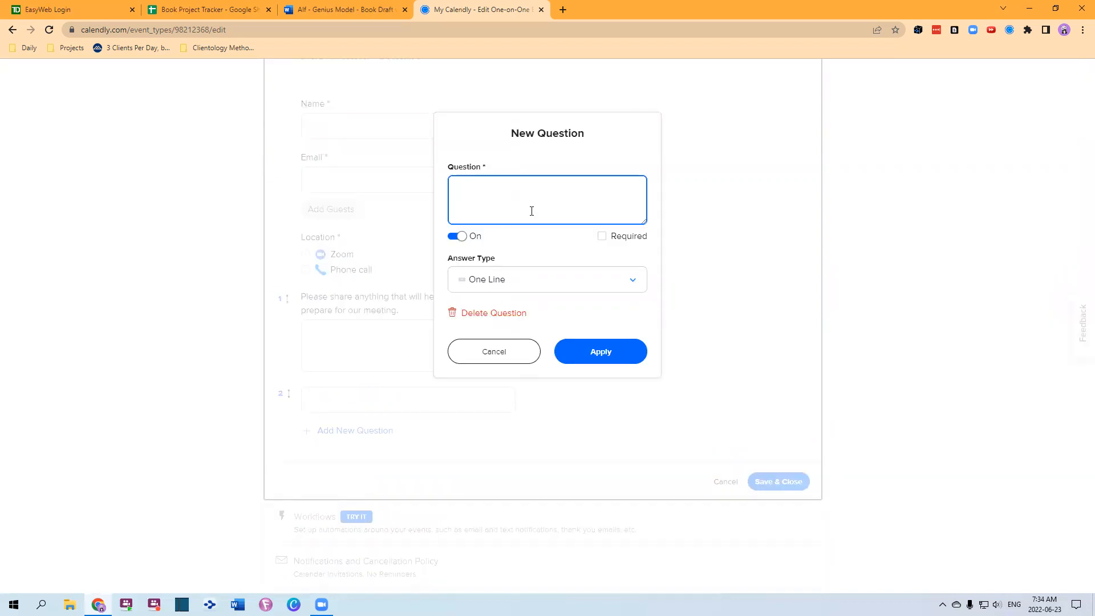
click(454, 236)
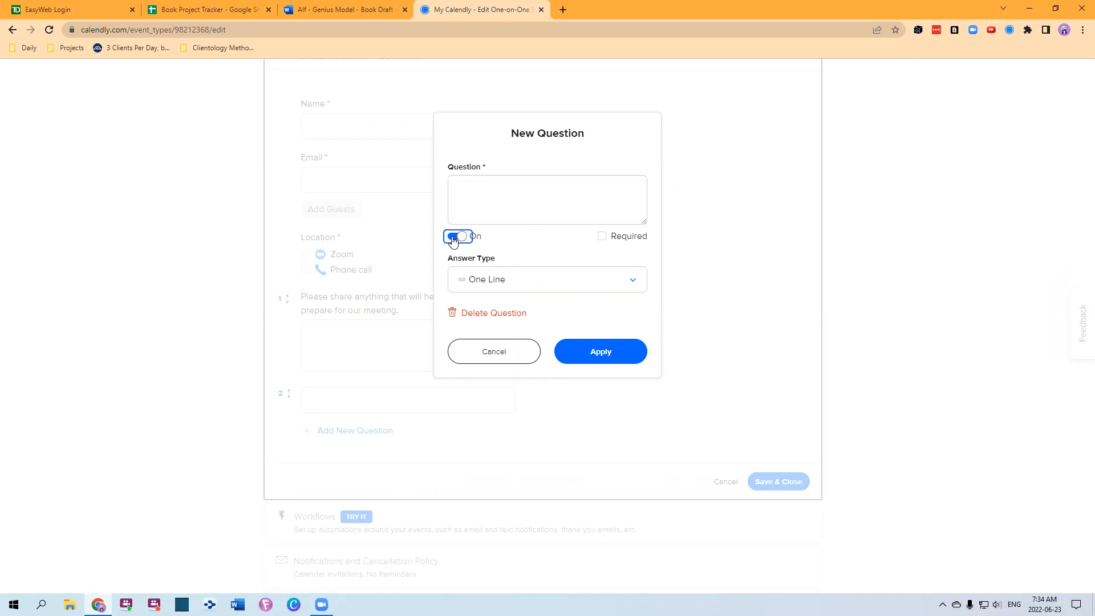
click(603, 238)
Step: Try the Radio Buttons and Checkboxes answer types for the new question, with the "other" option included
click(631, 281)
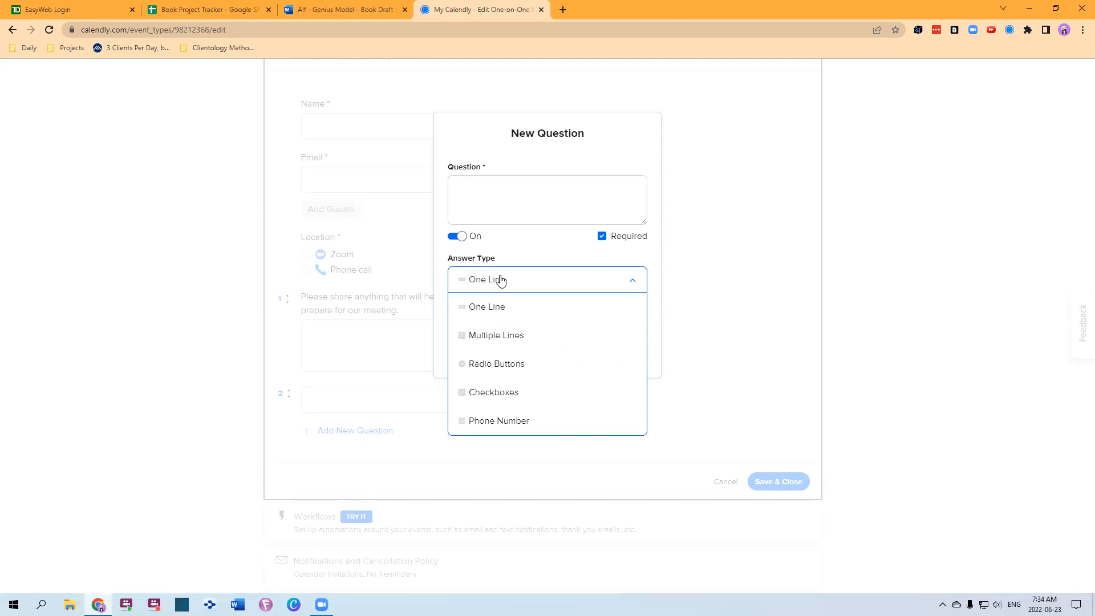
click(519, 362)
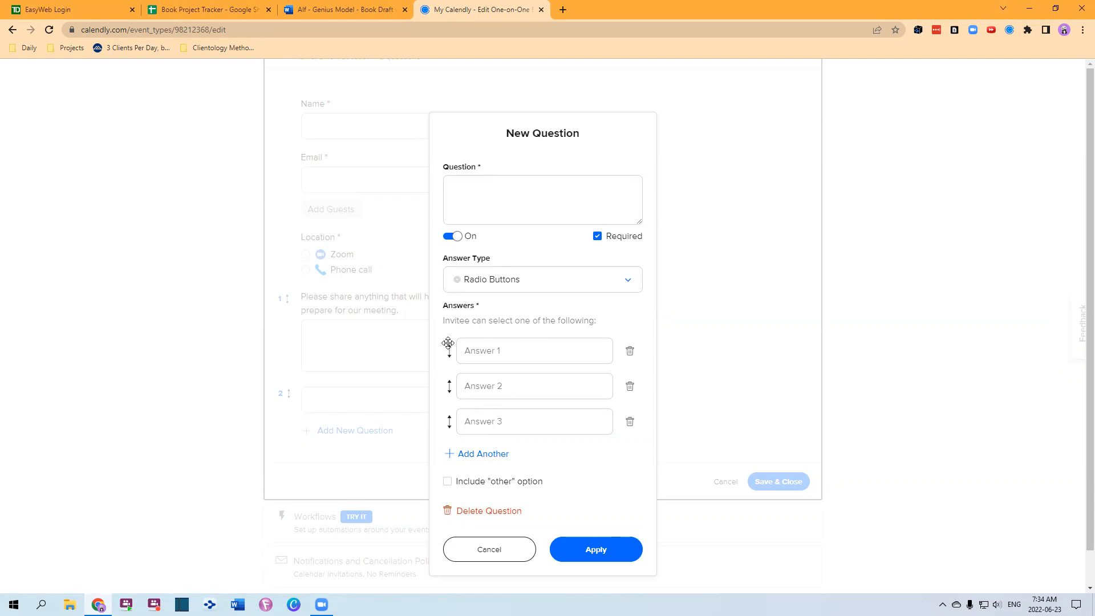
mouse_move(447, 351)
mouse_down()
mouse_move(447, 408)
mouse_move(448, 351)
mouse_up()
click(447, 481)
click(630, 286)
click(488, 355)
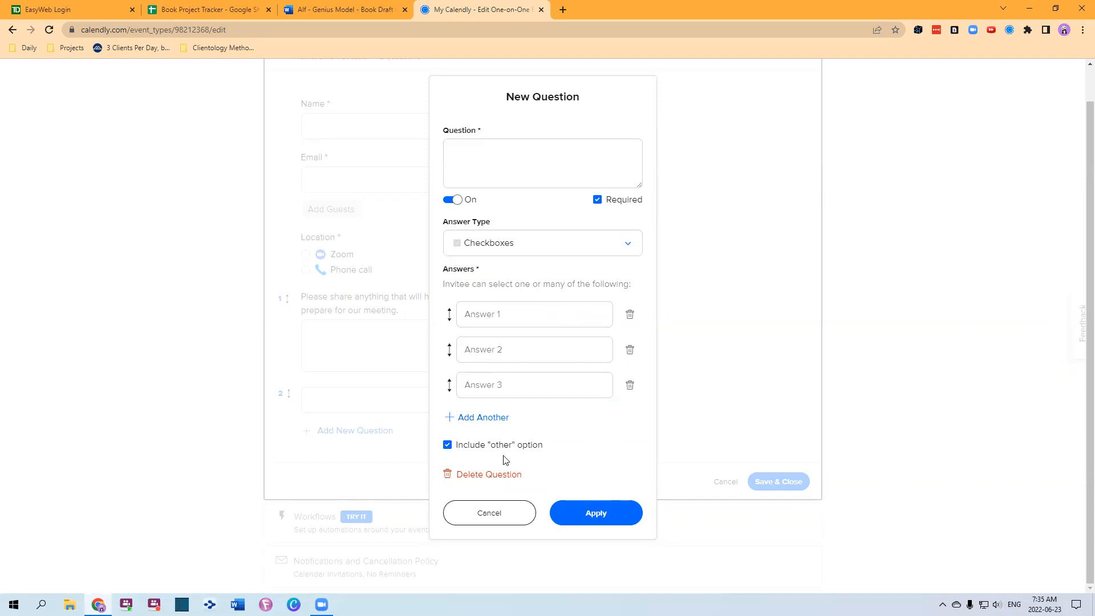
Step: Set the answer type to Phone Number, enter "What is your phone number?" as the question, and save the invitee questions
click(614, 247)
click(482, 386)
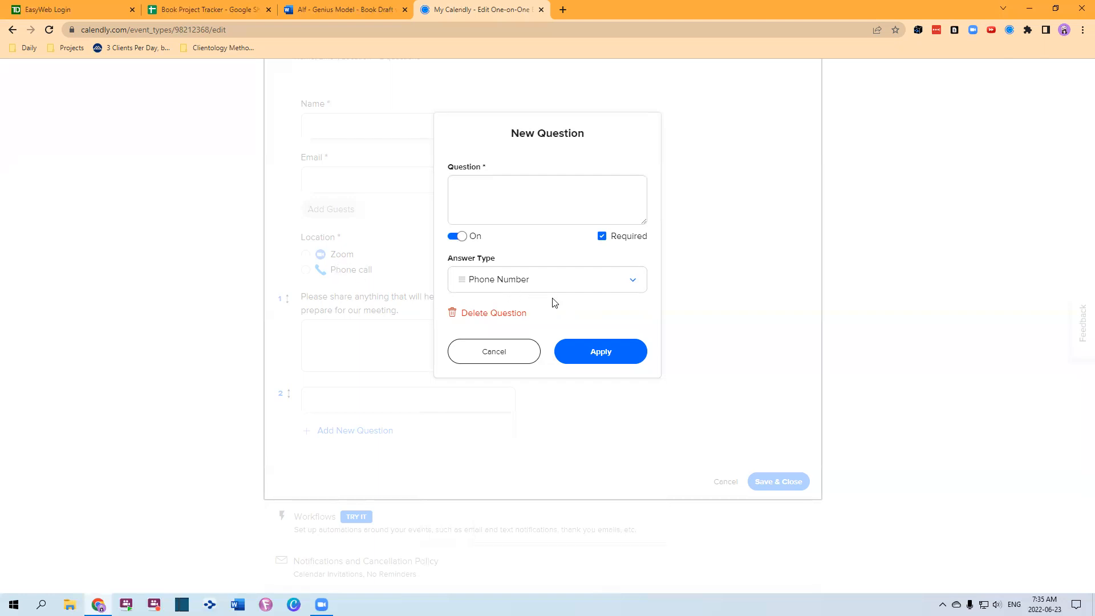
click(482, 197)
text(W)
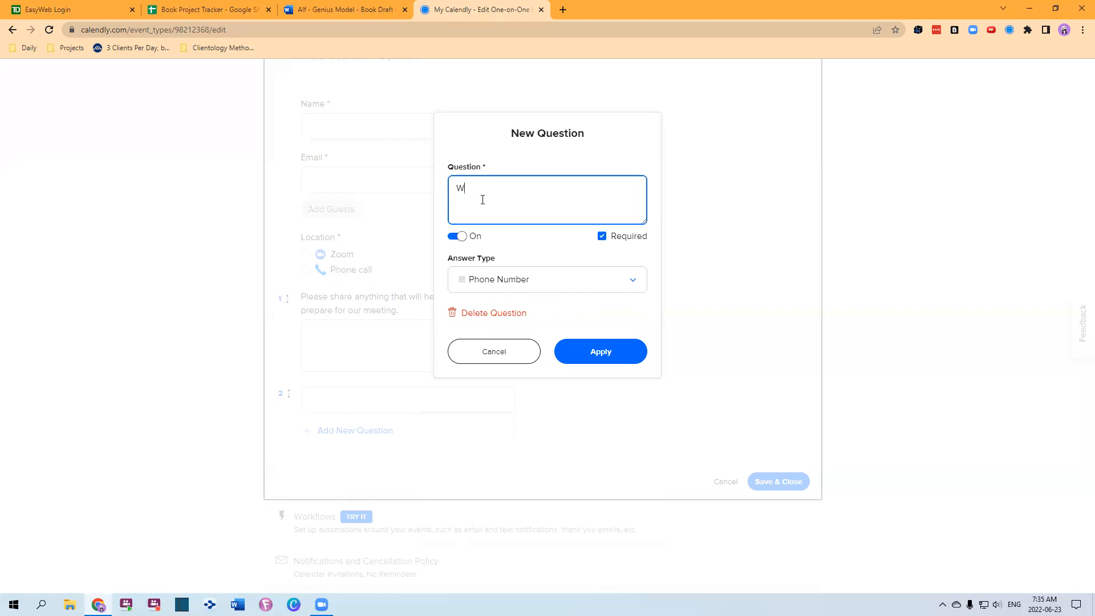
text(hat is your phone number?)
click(600, 350)
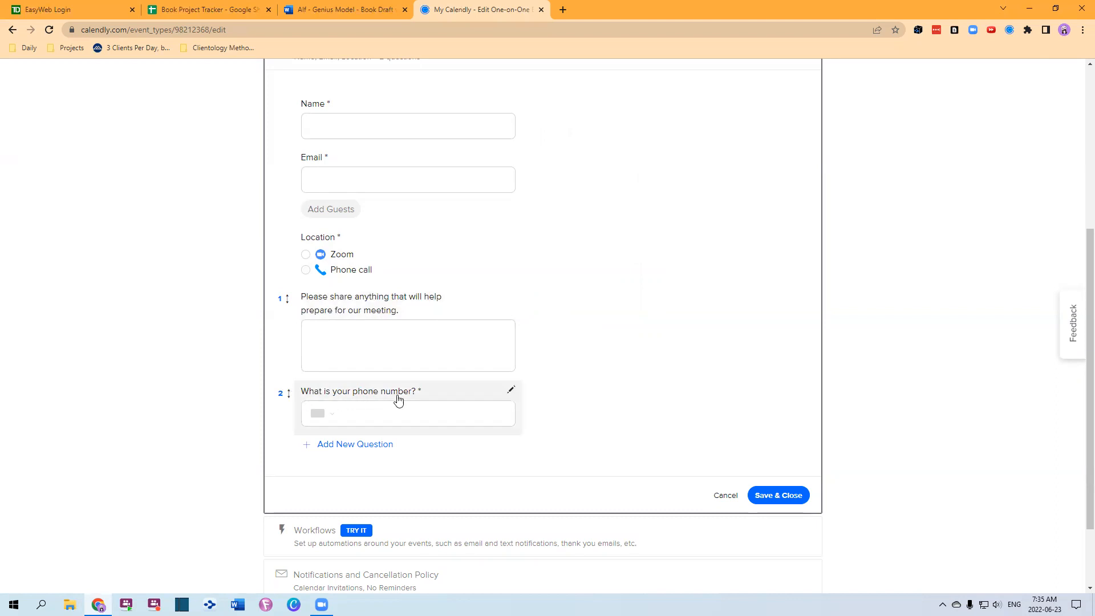
mouse_move(291, 396)
mouse_down()
mouse_move(289, 305)
mouse_move(286, 395)
mouse_move(286, 310)
mouse_move(285, 368)
mouse_move(295, 350)
mouse_move(308, 384)
mouse_up()
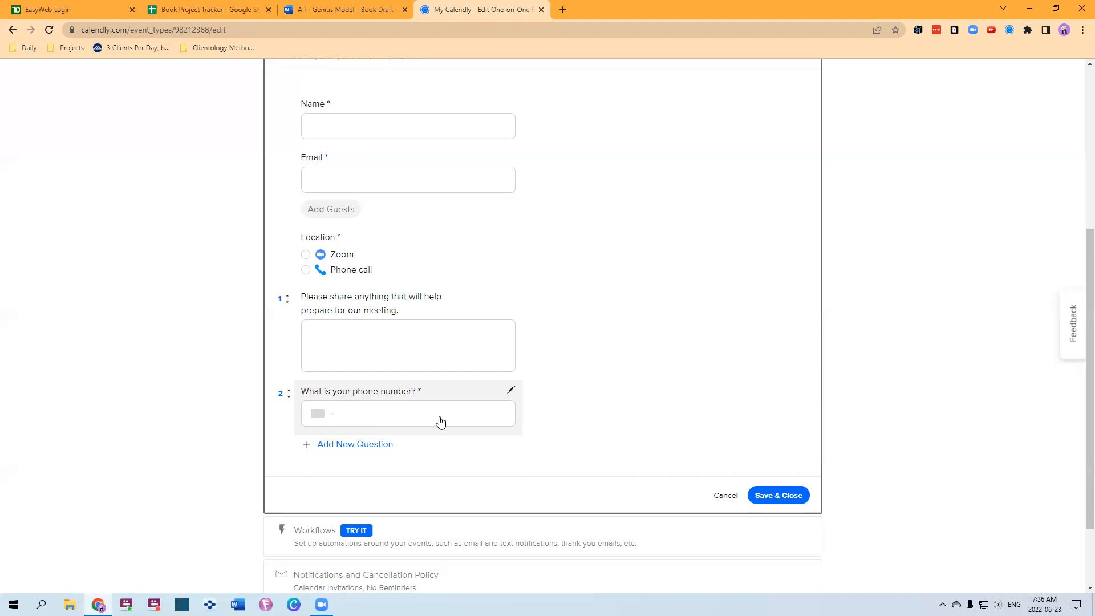
click(774, 496)
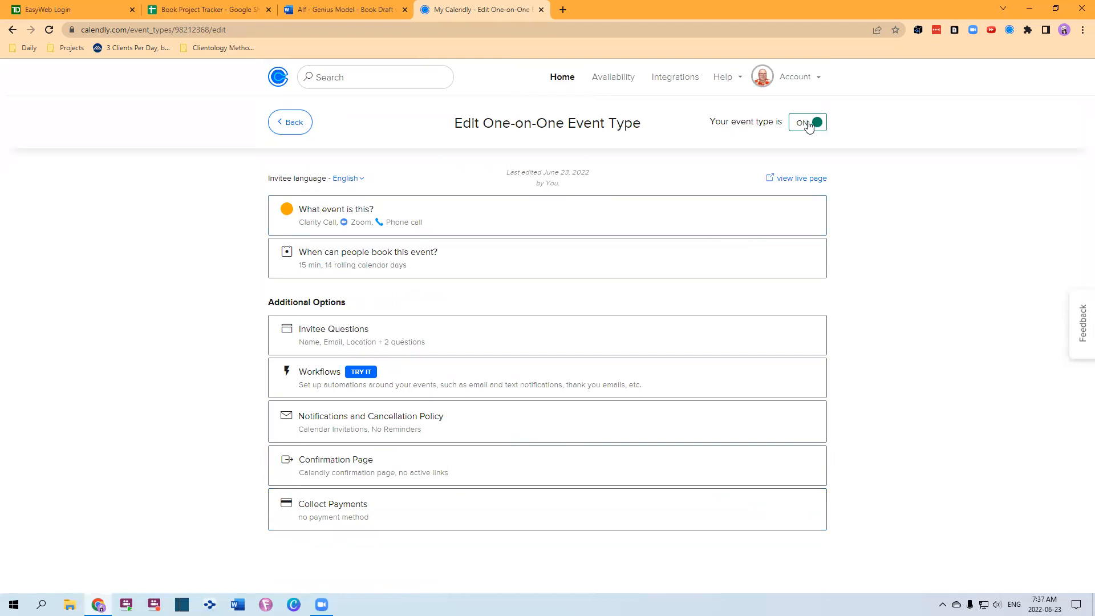
Step: View the live booking page, check its description and the July 2022 availability, and close it
click(788, 181)
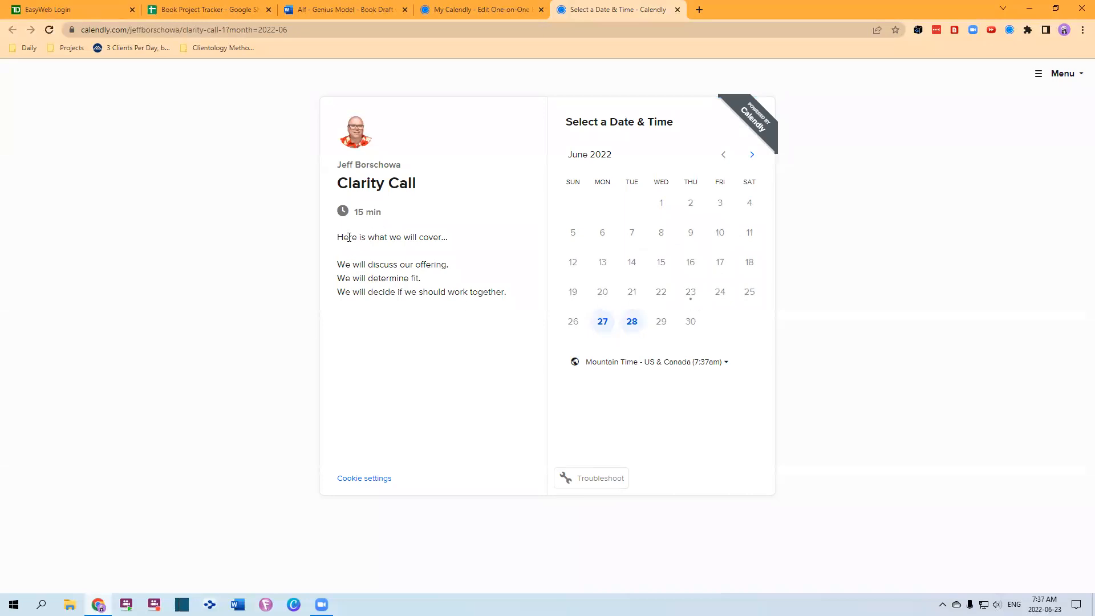
drag(337, 237, 504, 313)
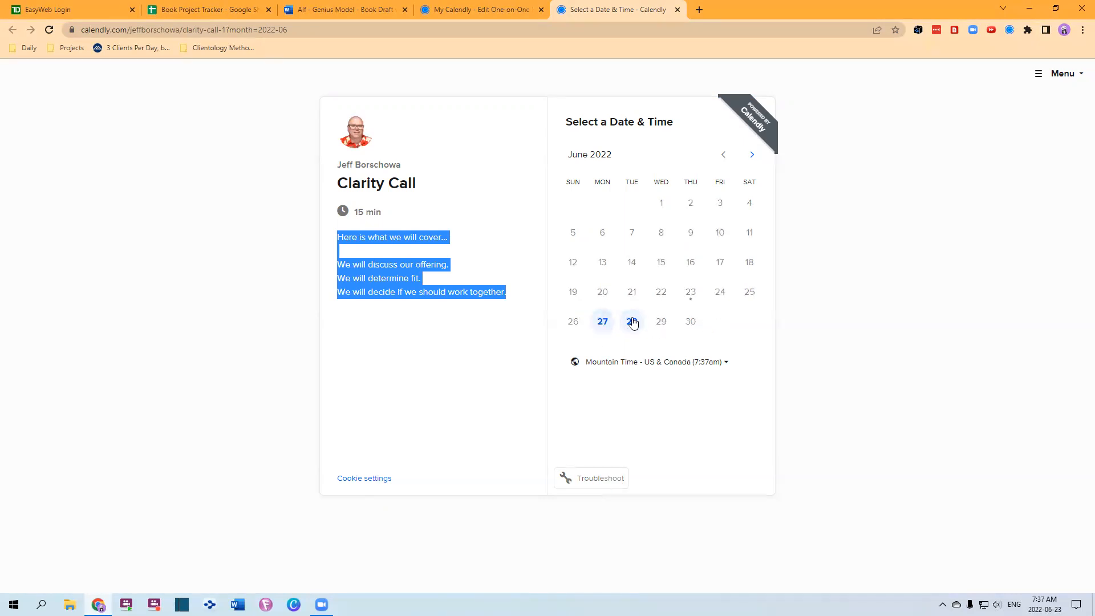
click(753, 155)
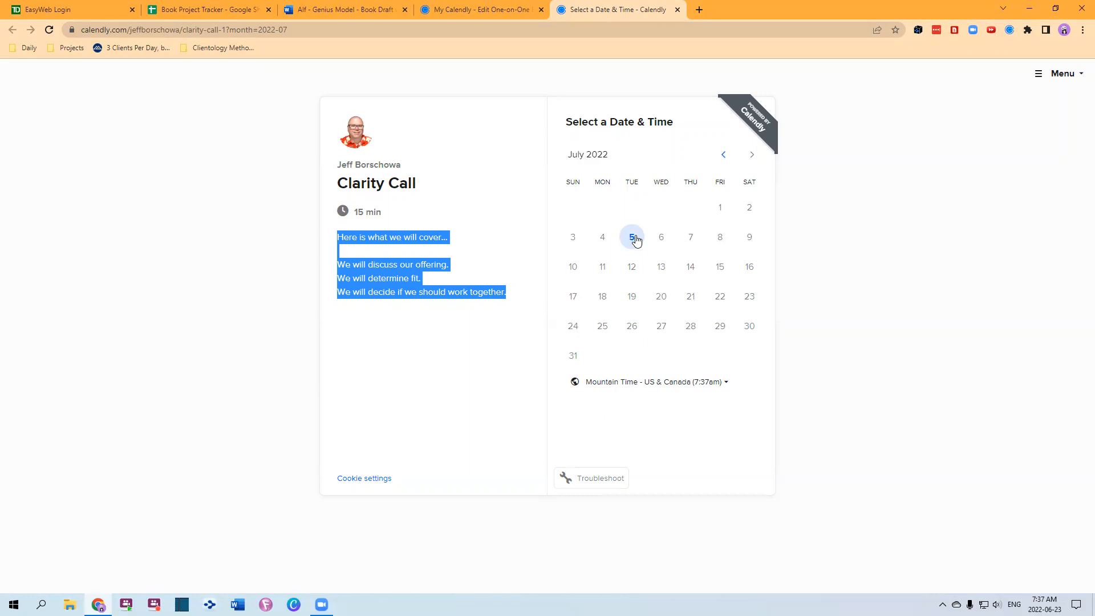
click(677, 10)
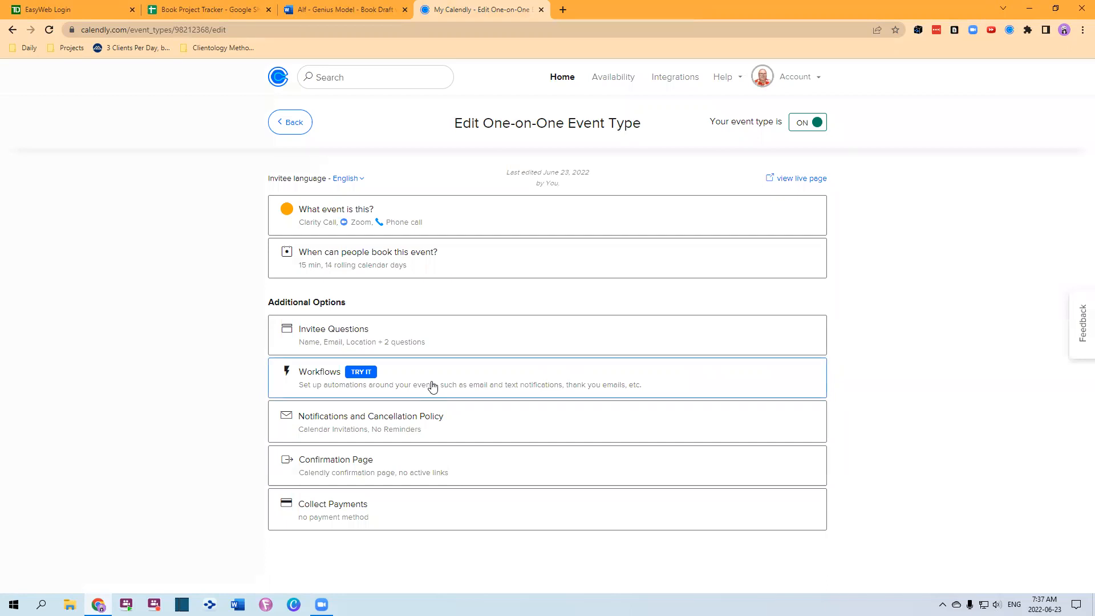
Step: Open the Notifications and Cancellation Policy settings and examine the calendar invitation's title and body templates
click(409, 421)
scroll(492, 417, down, 4)
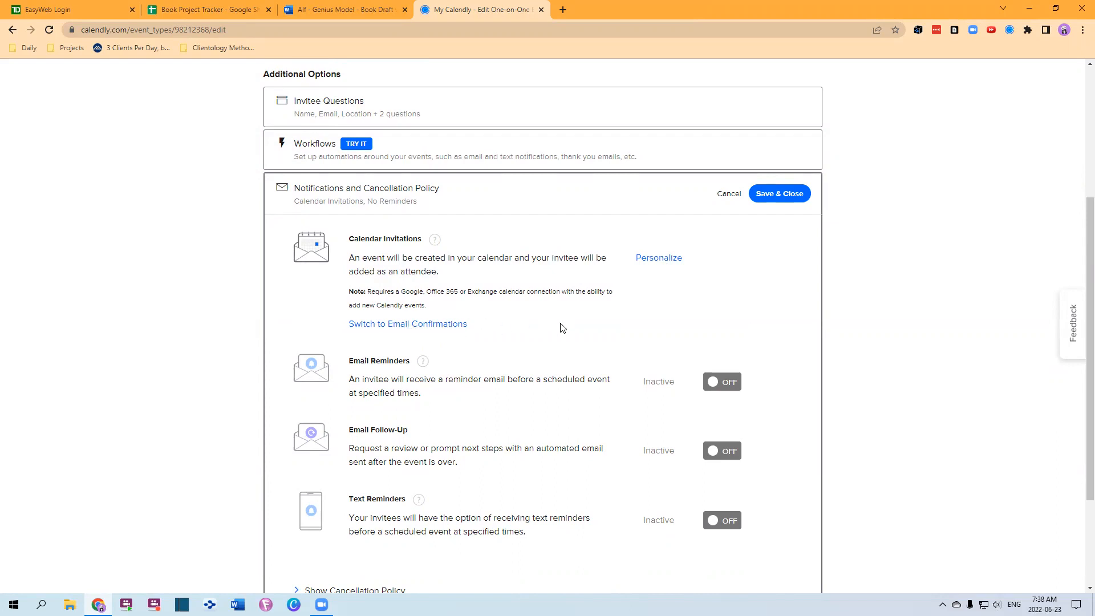
click(661, 258)
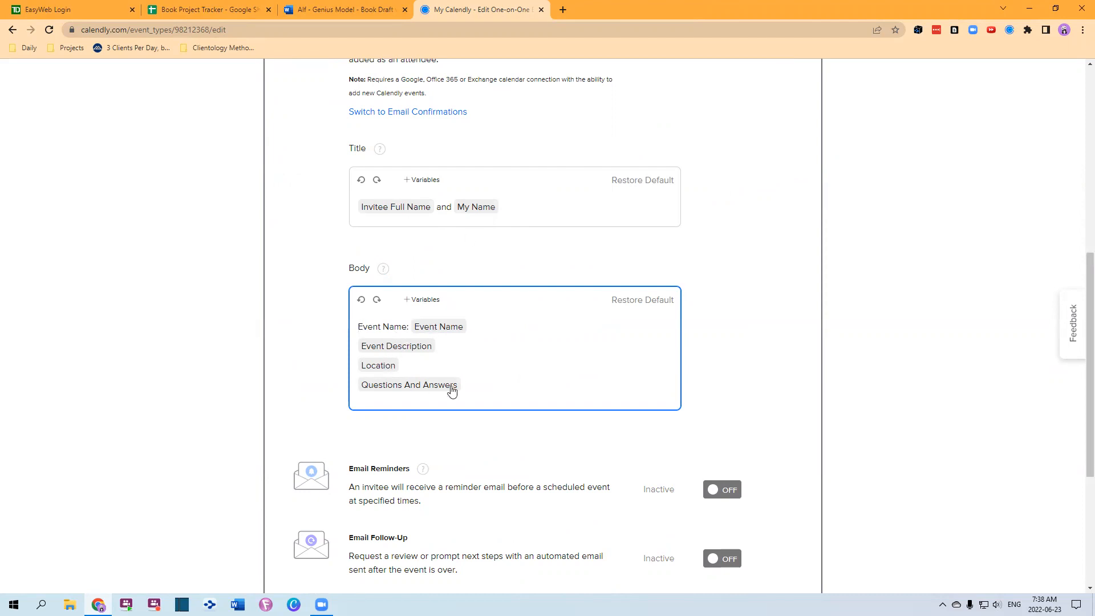
scroll(548, 386, down, 2)
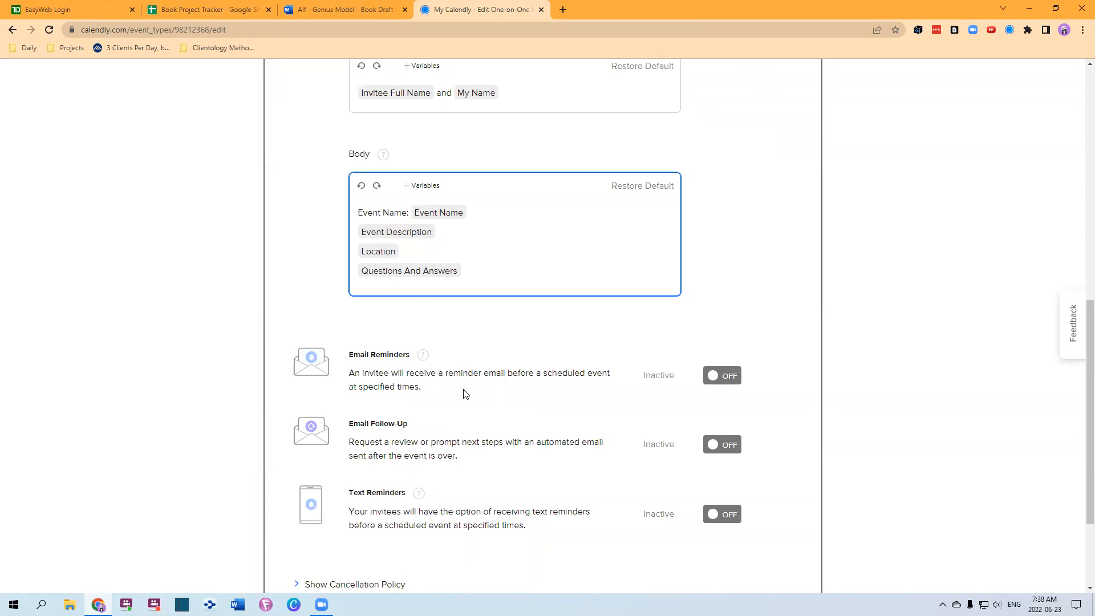
Step: Turn on email reminders for the event's invitees
click(727, 377)
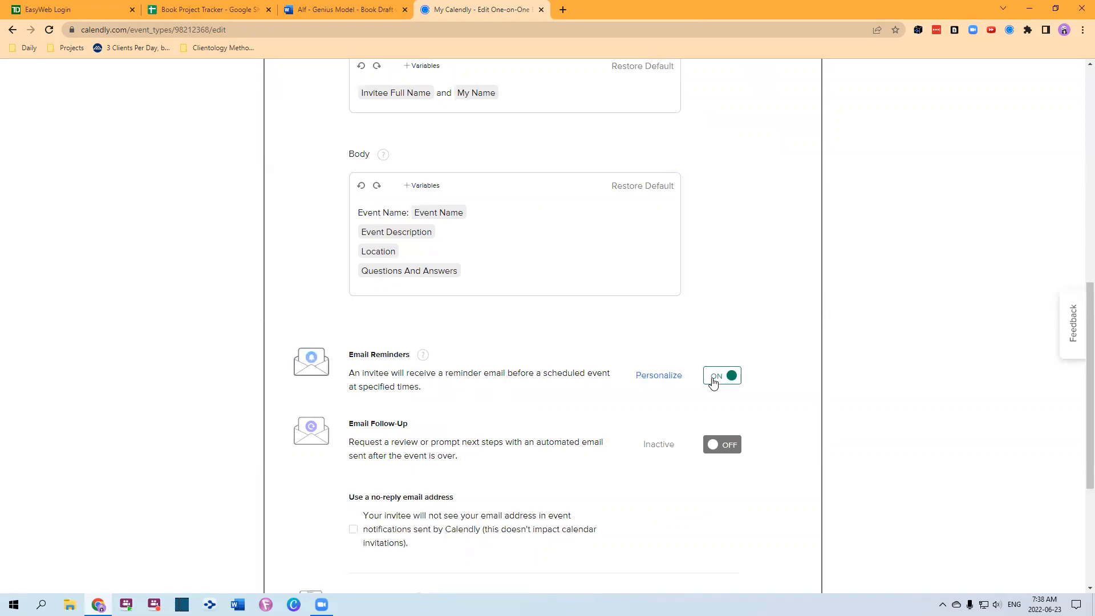
click(711, 381)
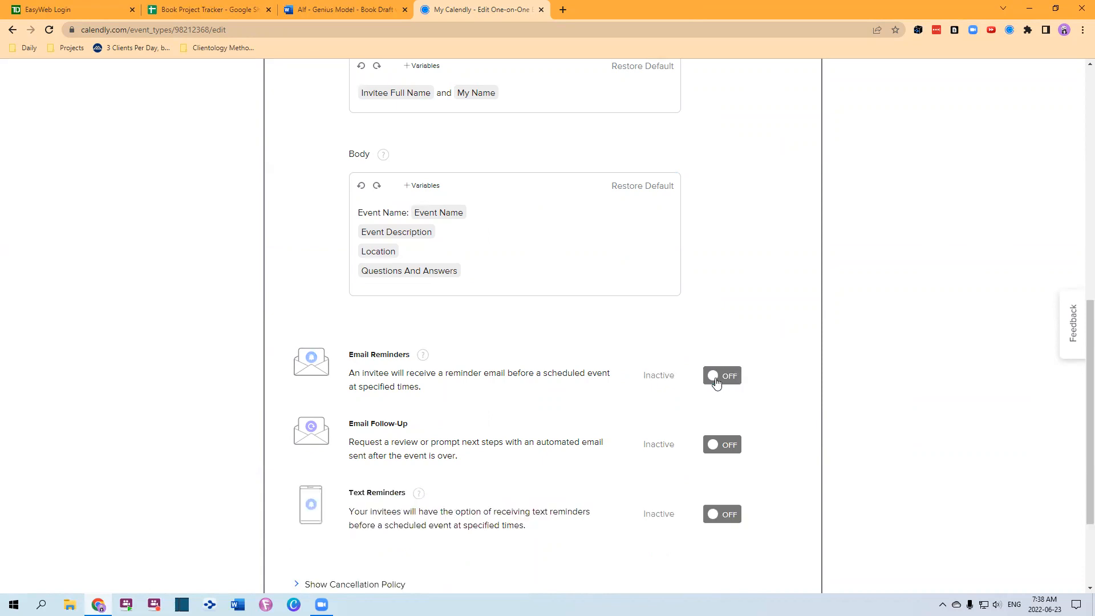
scroll(723, 382, down, 2)
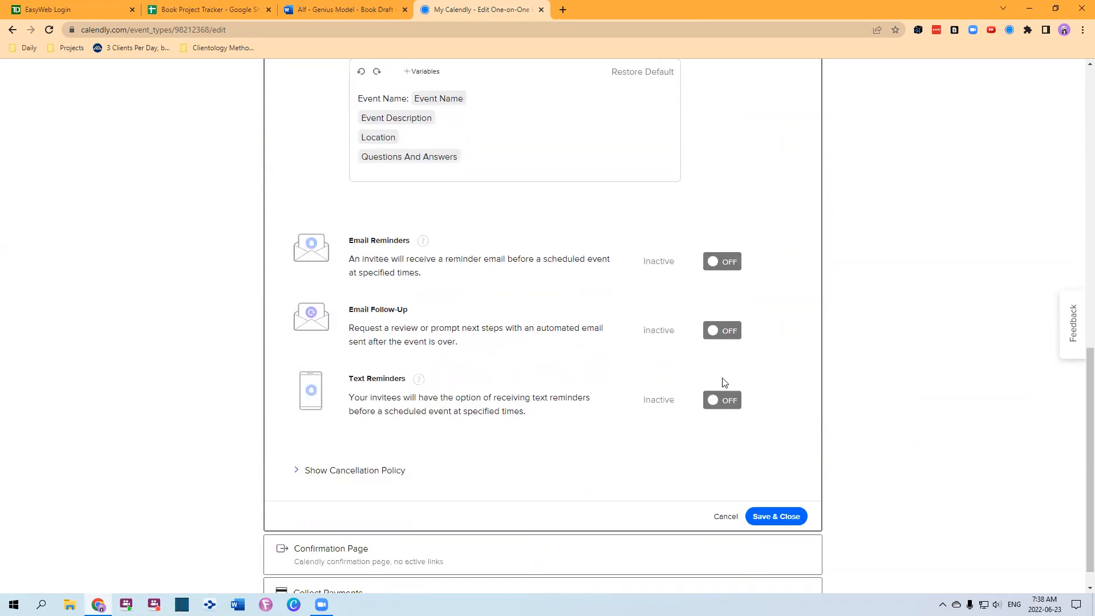
click(728, 271)
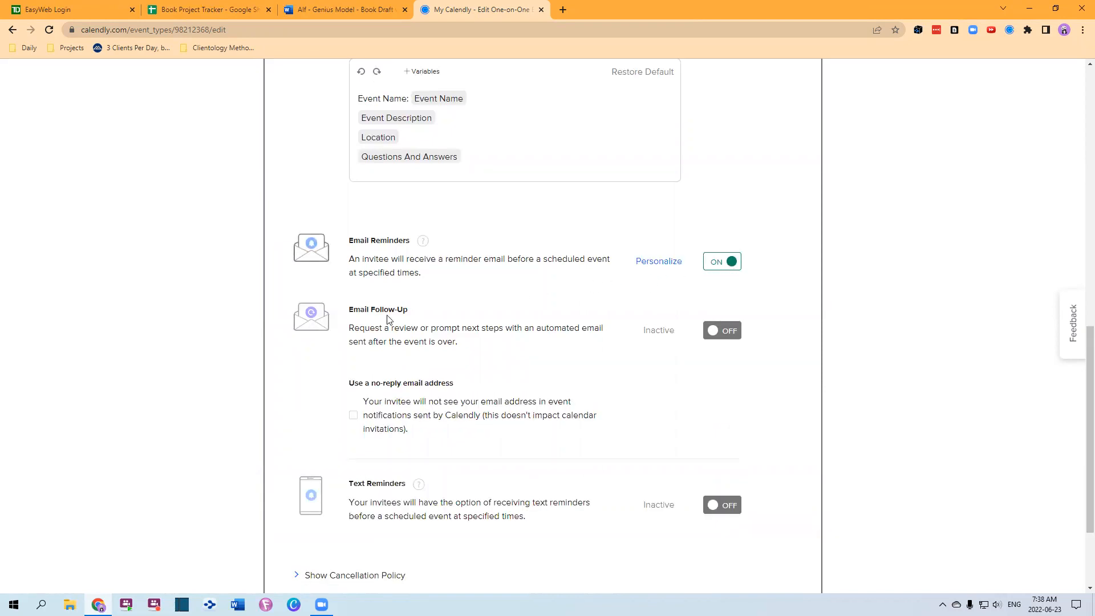
Step: Turn on the email follow-up, and open the email reminder for personalization to check its subject, body and timing
click(723, 333)
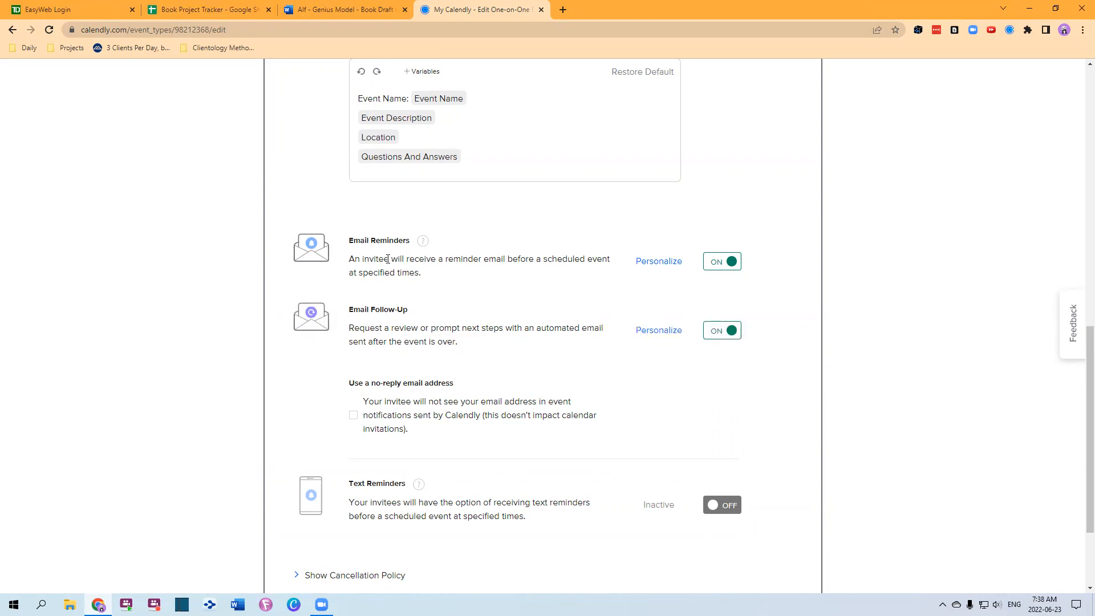
click(658, 262)
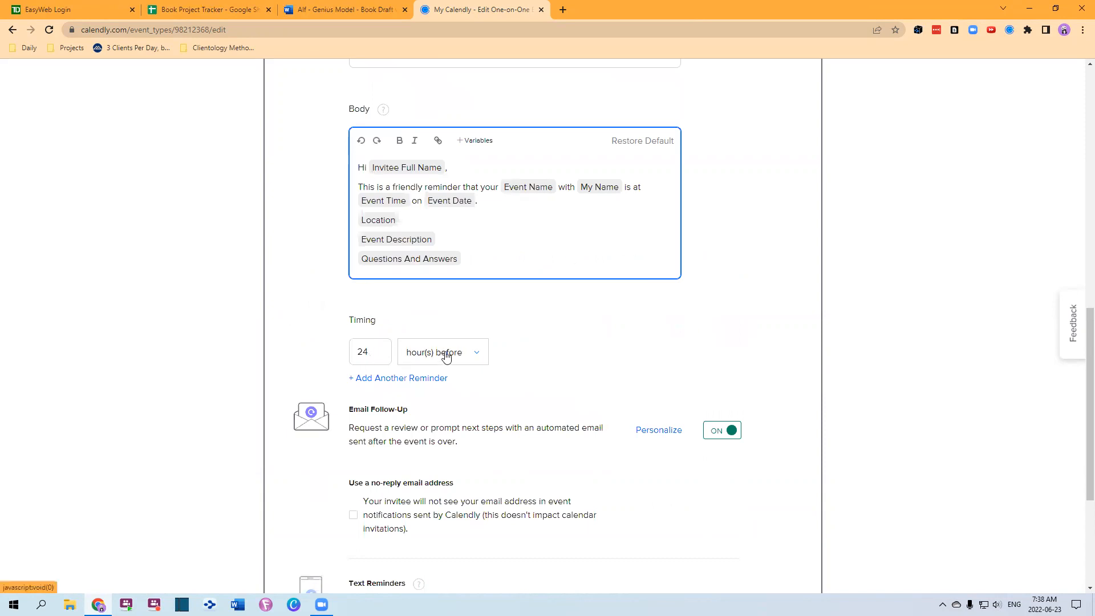
scroll(445, 352, up, 2)
scroll(445, 353, up, 3)
scroll(456, 354, down, 5)
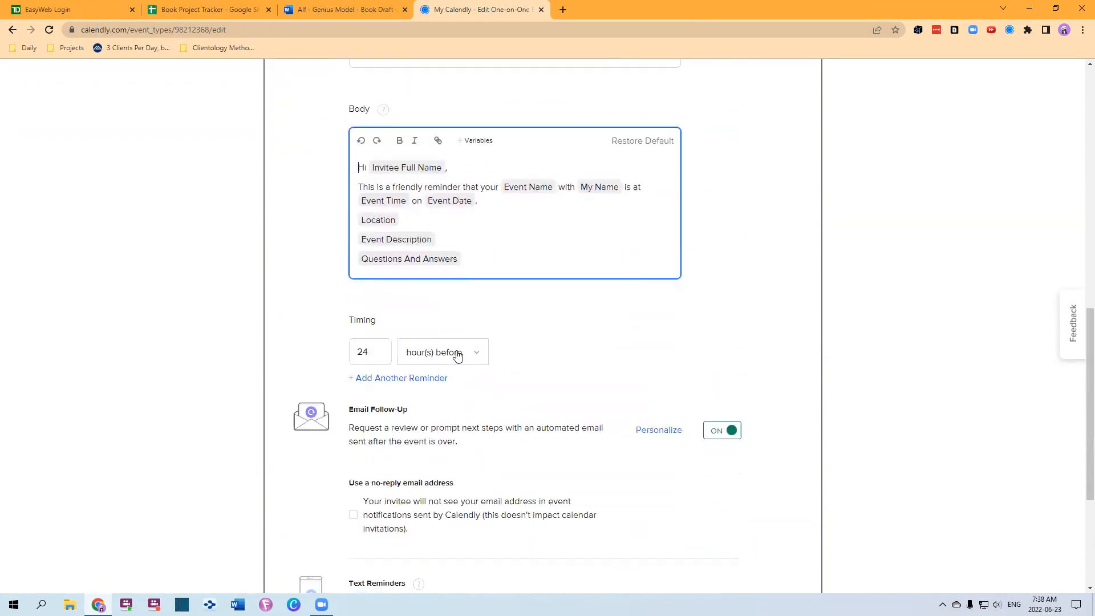
scroll(456, 355, up, 2)
scroll(460, 347, up, 2)
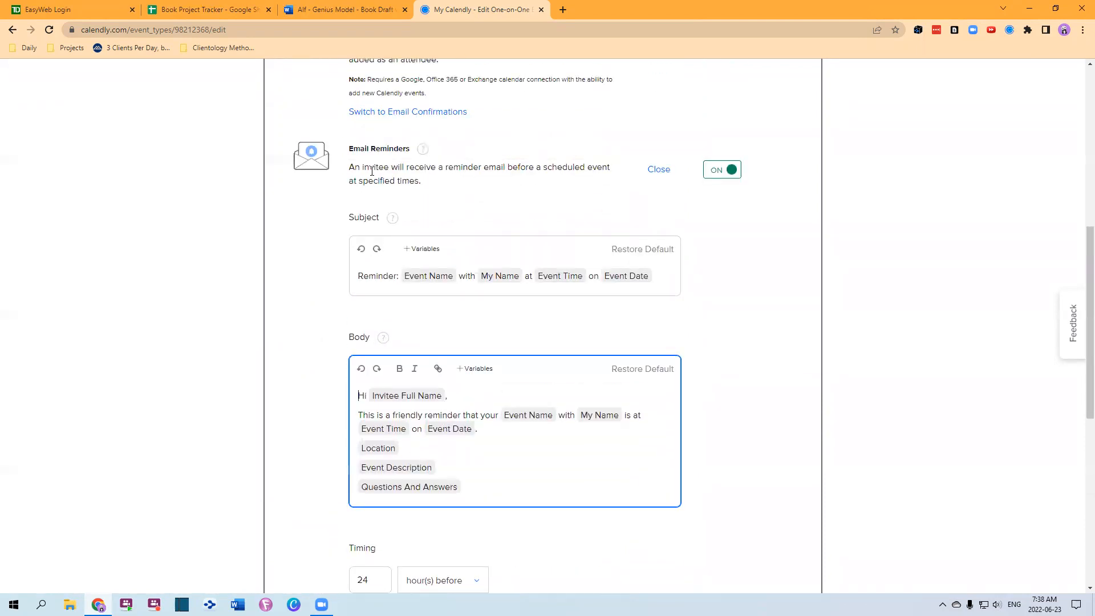
scroll(646, 188, down, 7)
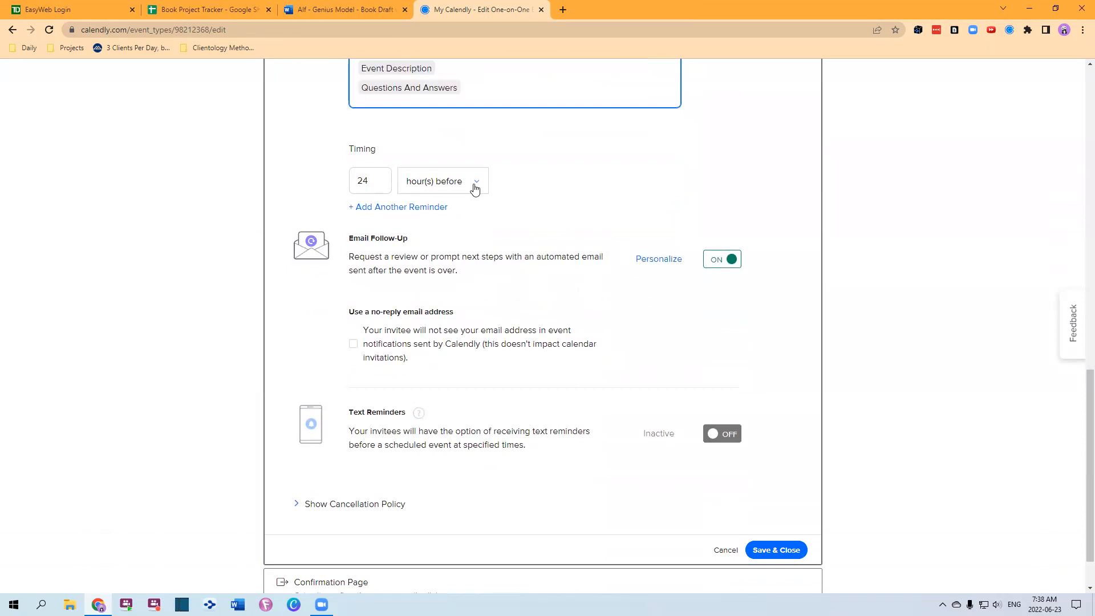
Step: Add a second email reminder sent 1 hour before the event
click(408, 209)
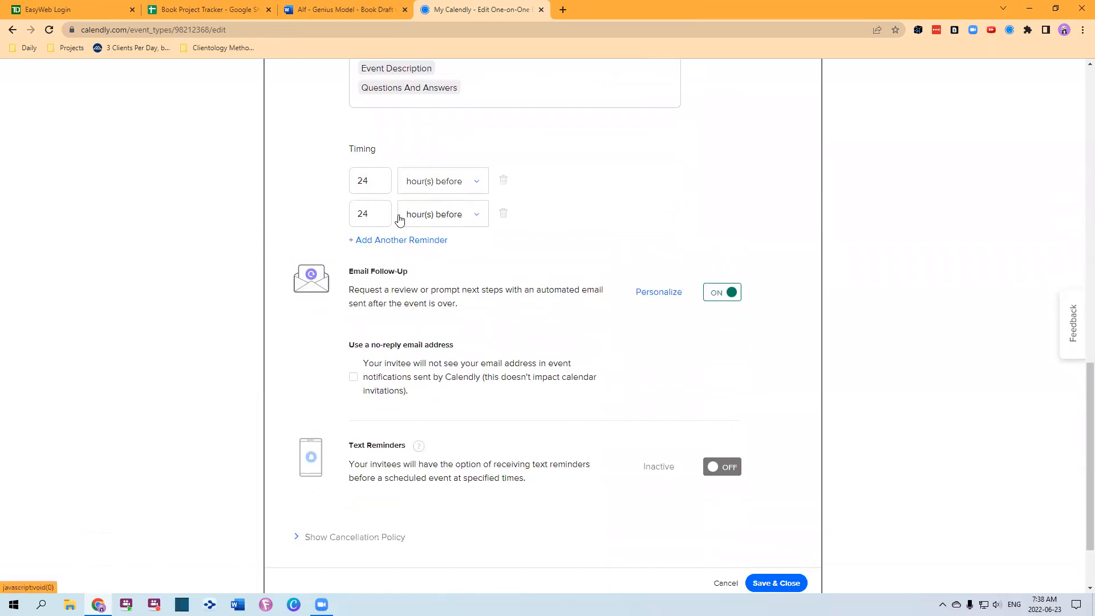
drag(371, 216, 315, 218)
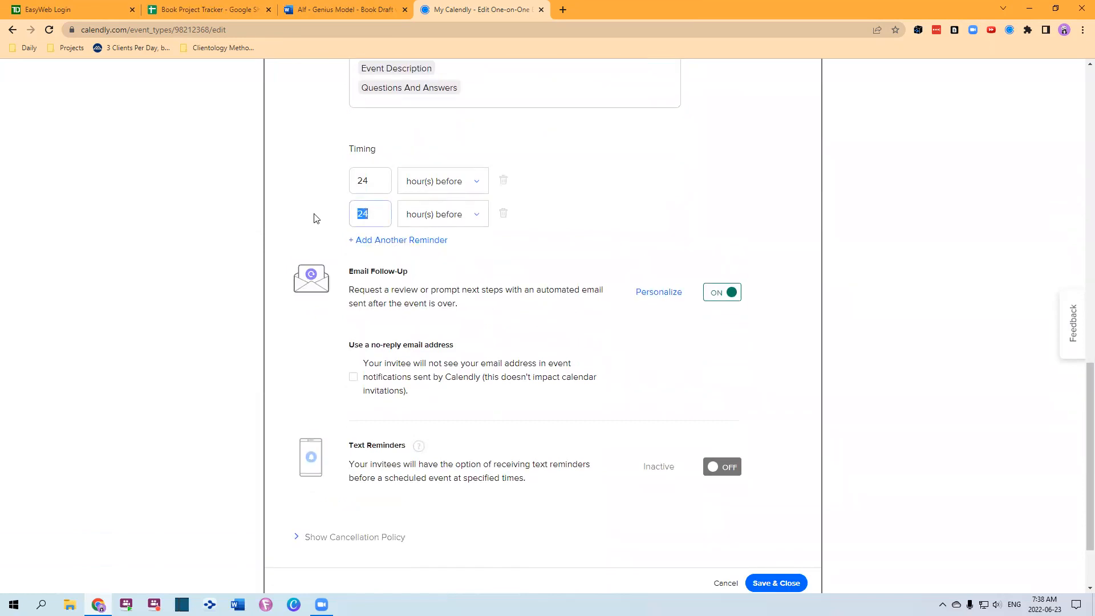
text(1)
key(Tab)
scroll(607, 232, up, 3)
scroll(383, 154, up, 4)
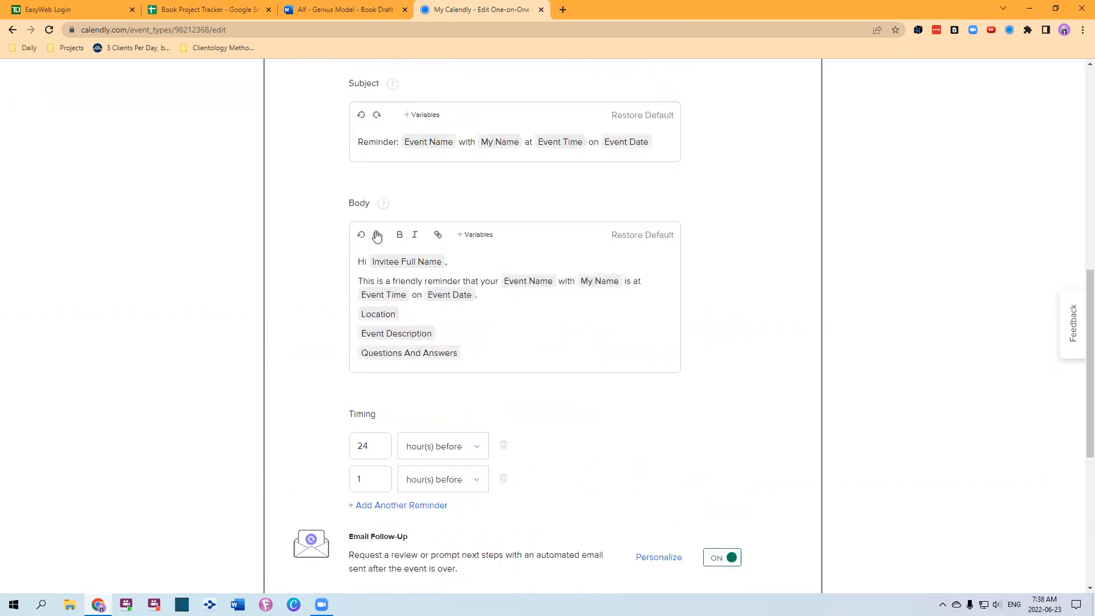
scroll(501, 196, up, 3)
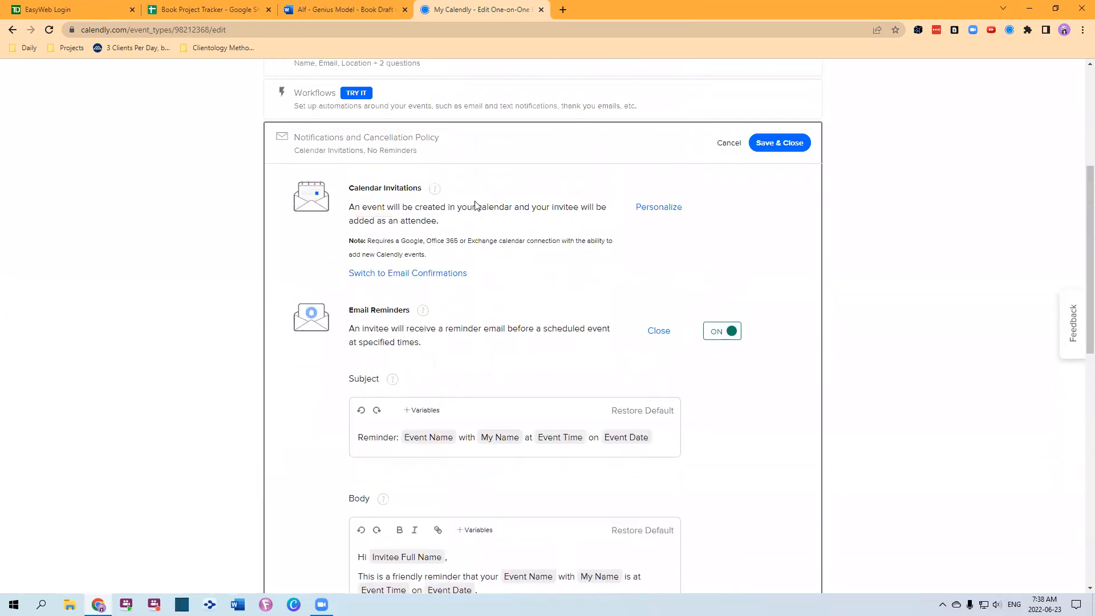
scroll(562, 342, down, 10)
scroll(559, 332, down, 1)
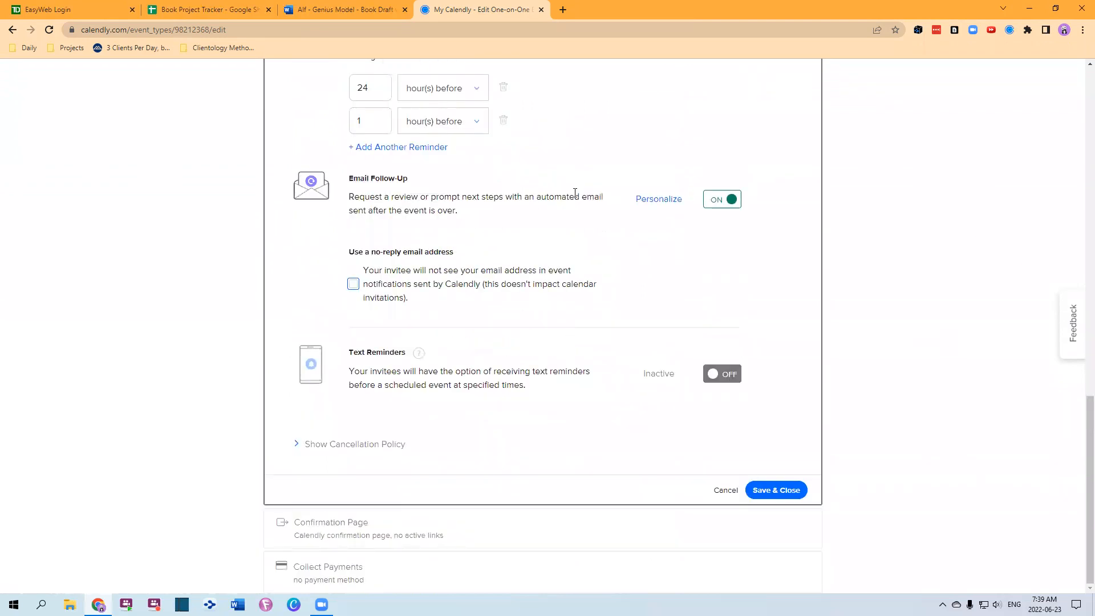
Step: Turn off the email follow-up, and turn on text reminders with their message and timing settings open
click(726, 200)
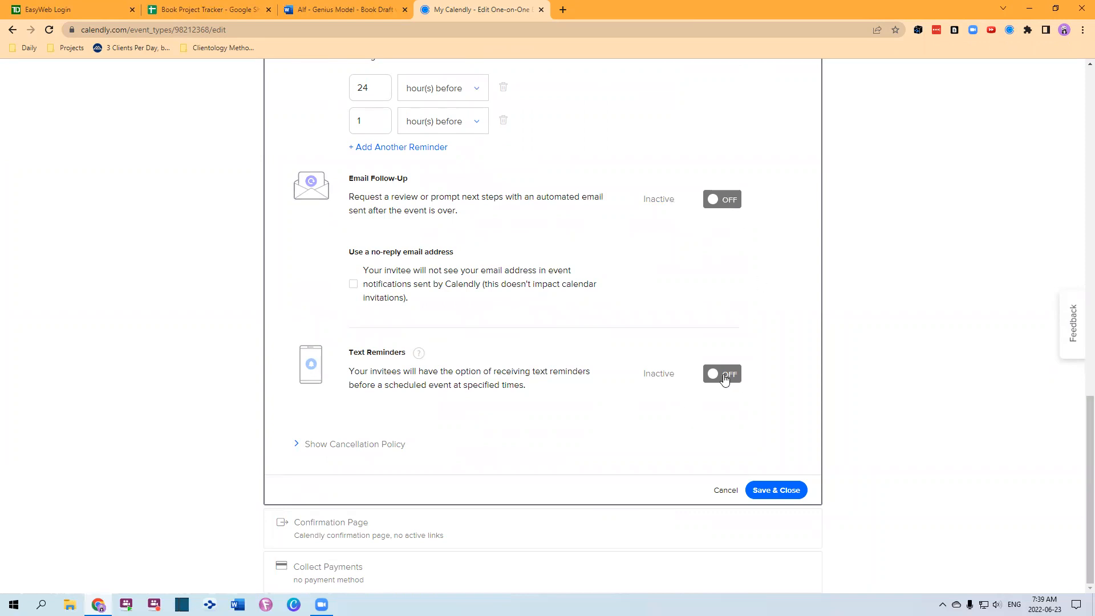
click(724, 376)
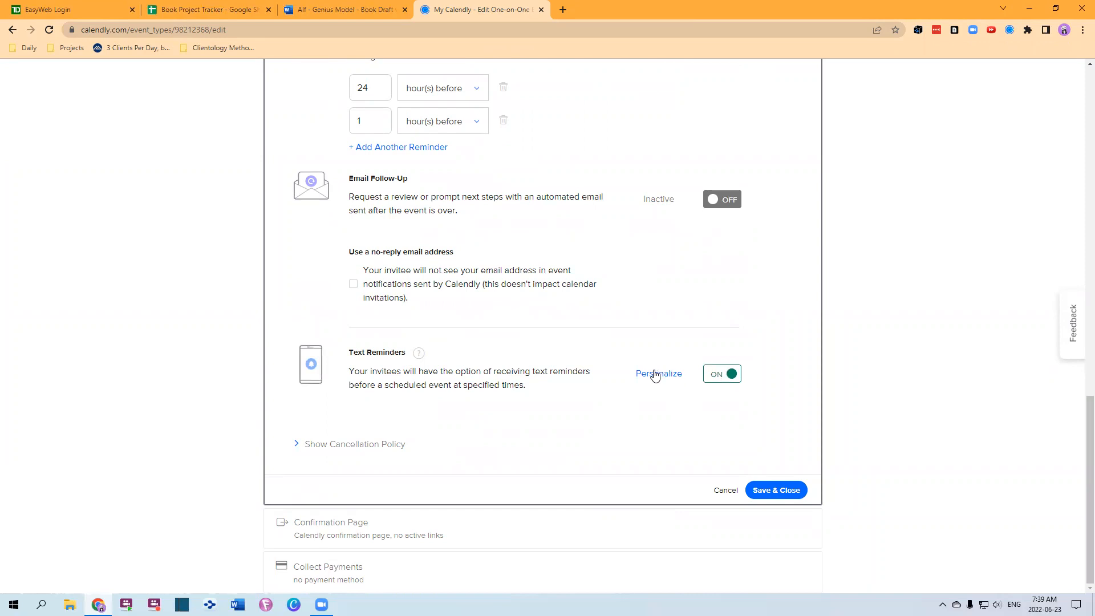
click(656, 374)
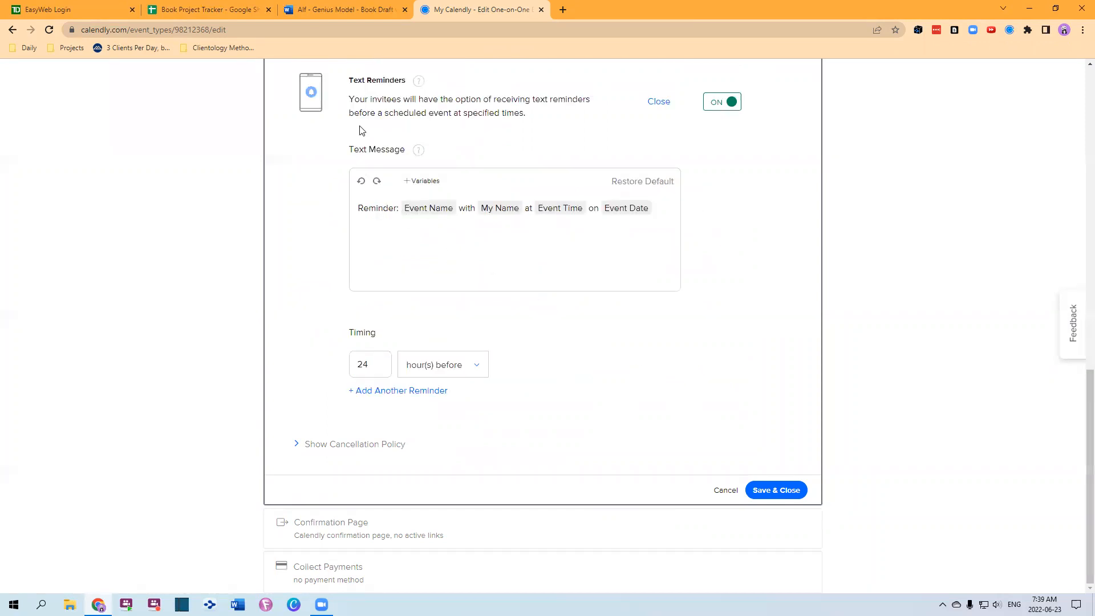
drag(381, 366, 329, 367)
text(1)
click(599, 338)
drag(373, 366, 321, 372)
text(24)
Step: Add a second text reminder sent 1 hour before the event, and save the notification settings
click(374, 391)
drag(376, 398, 318, 404)
text(1)
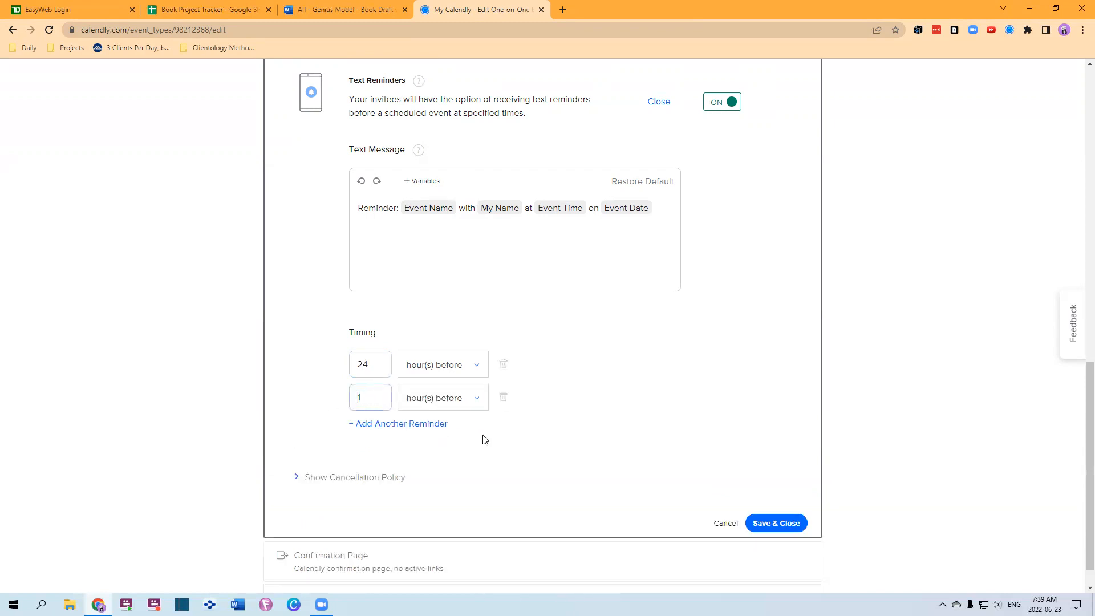
click(783, 523)
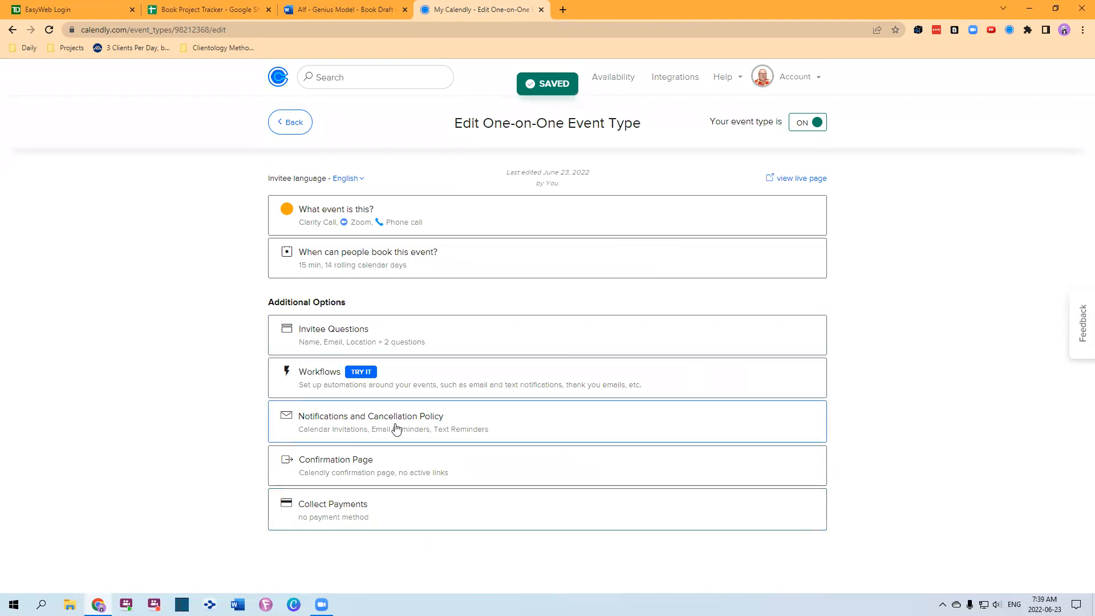
Step: Open the Confirmation Page settings and view the choices for what happens on confirmation
click(329, 463)
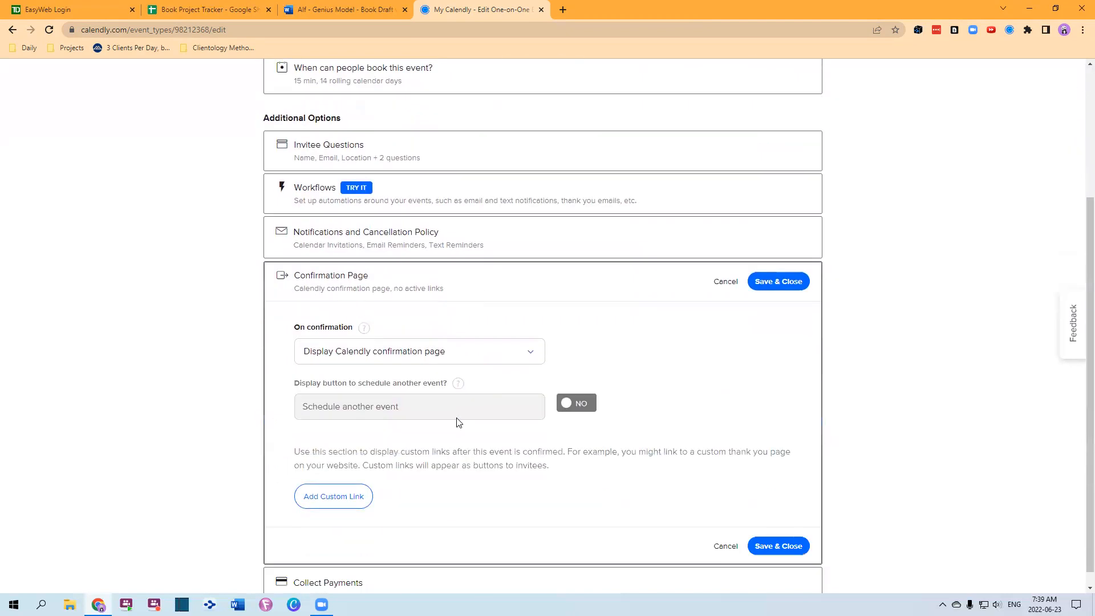
click(405, 345)
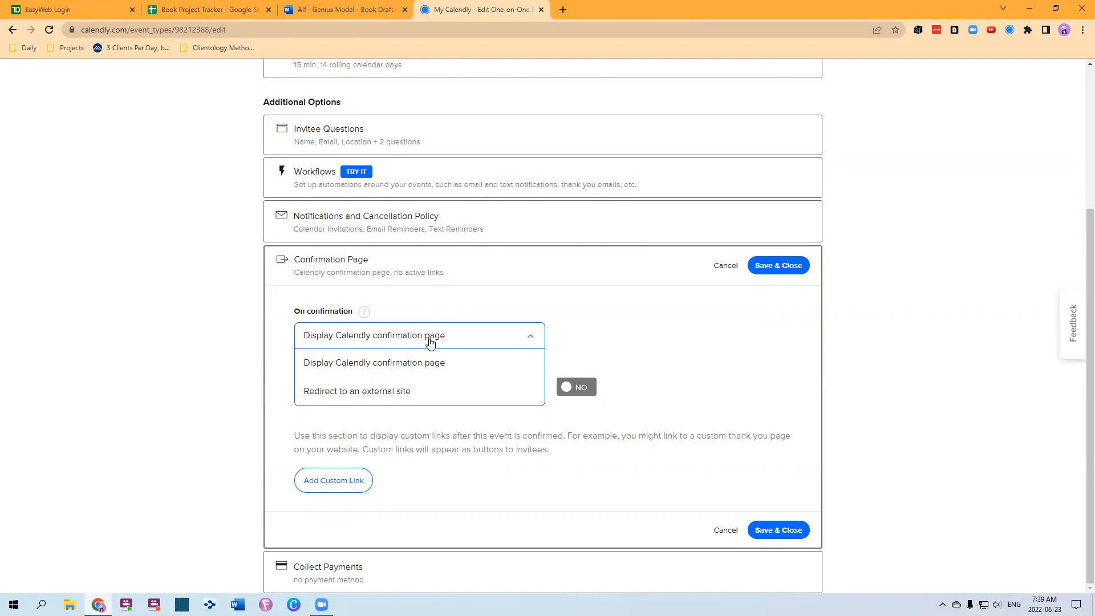
click(449, 339)
click(451, 341)
click(425, 344)
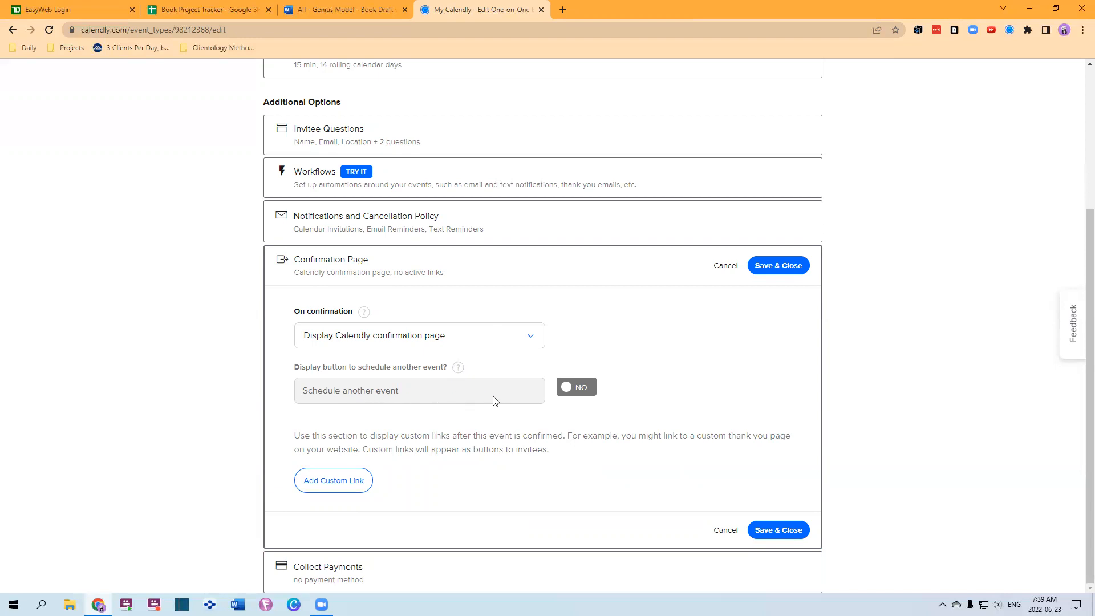
Step: Enable the "Schedule another event" button, check the custom link fields without adding a link, and save the confirmation page settings
click(581, 391)
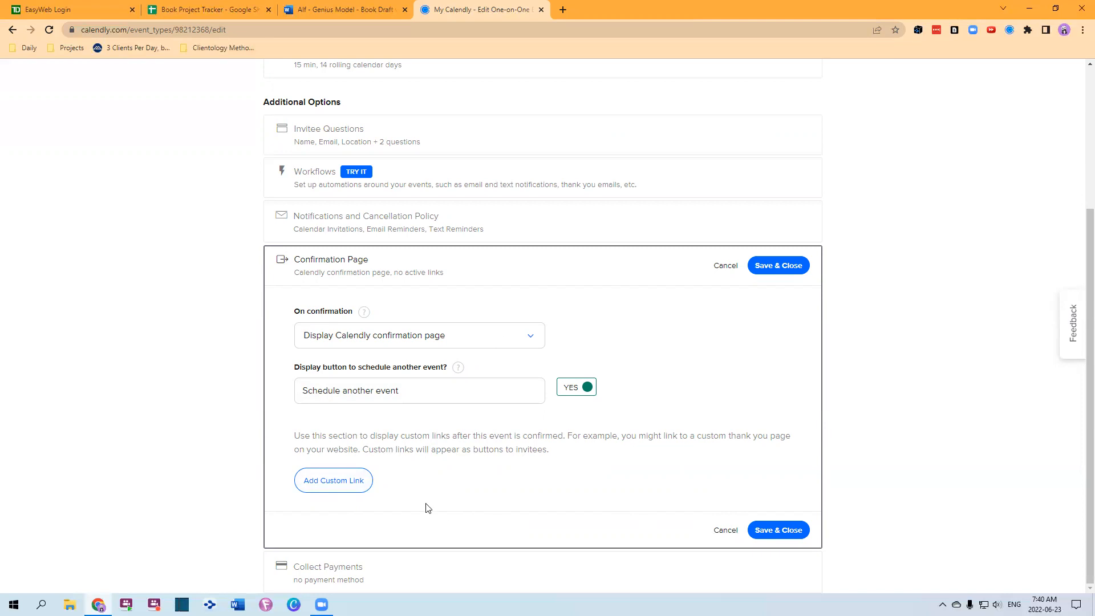
click(330, 482)
scroll(400, 484, down, 1)
scroll(457, 474, down, 1)
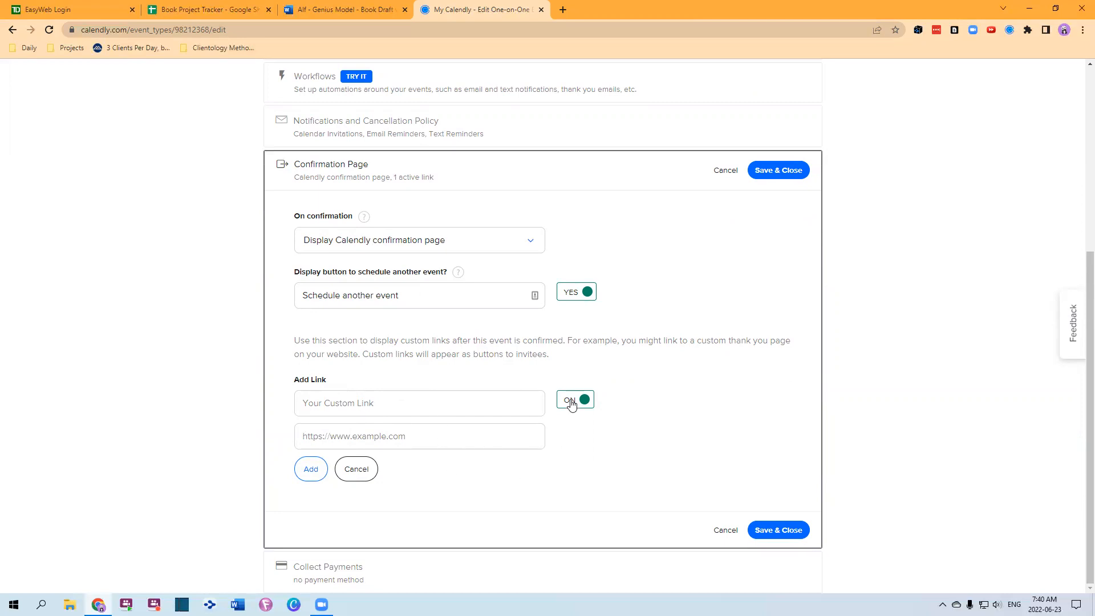
click(352, 470)
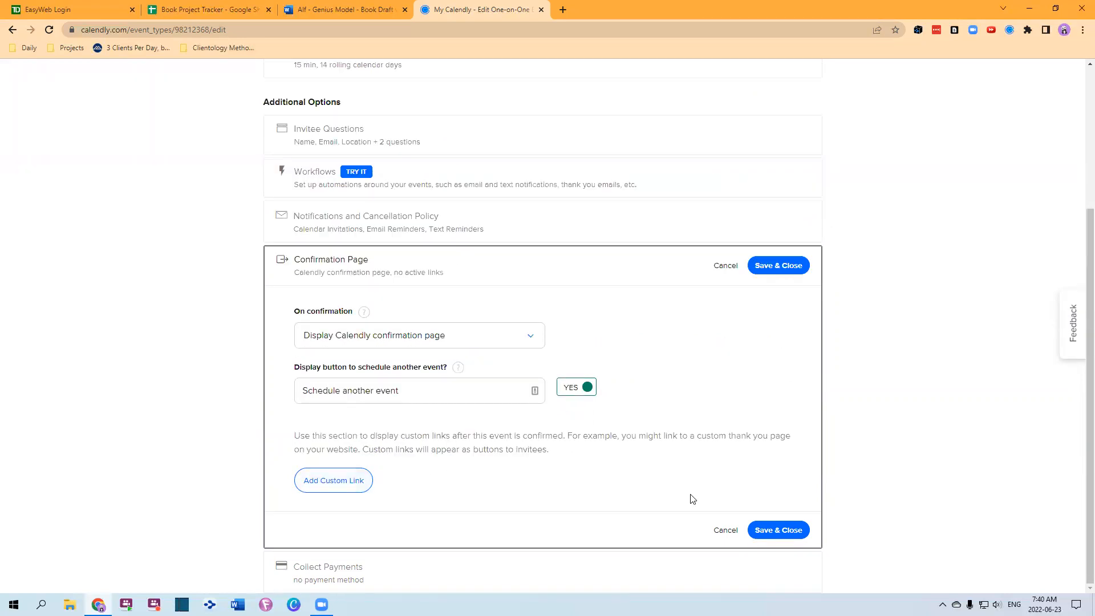
click(784, 533)
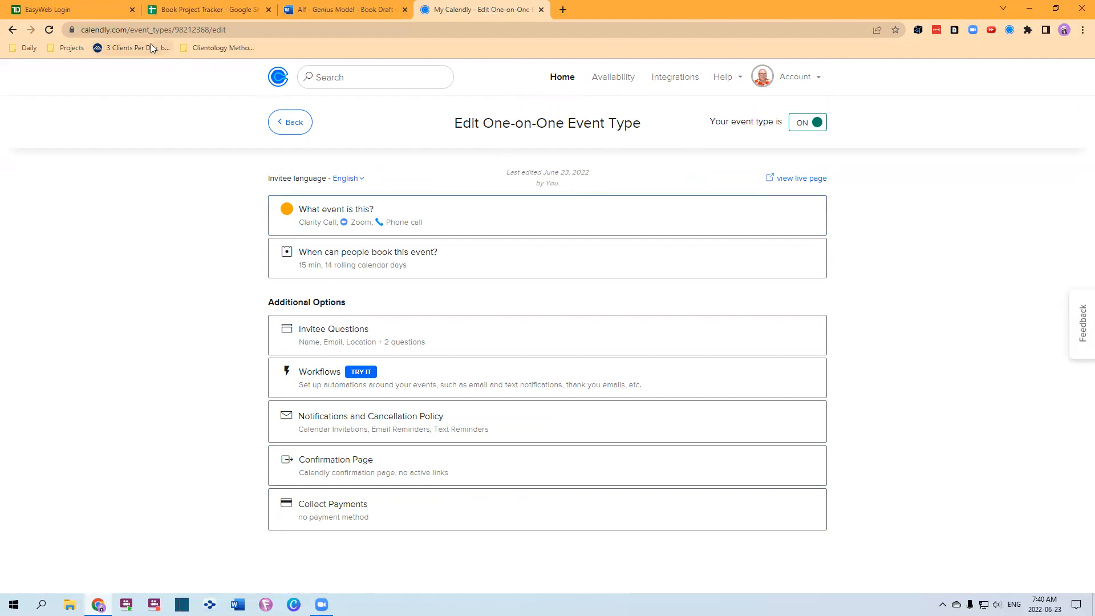
Step: Open the account's public Calendly scheduling page in a new tab and review the event types offered there
click(130, 32)
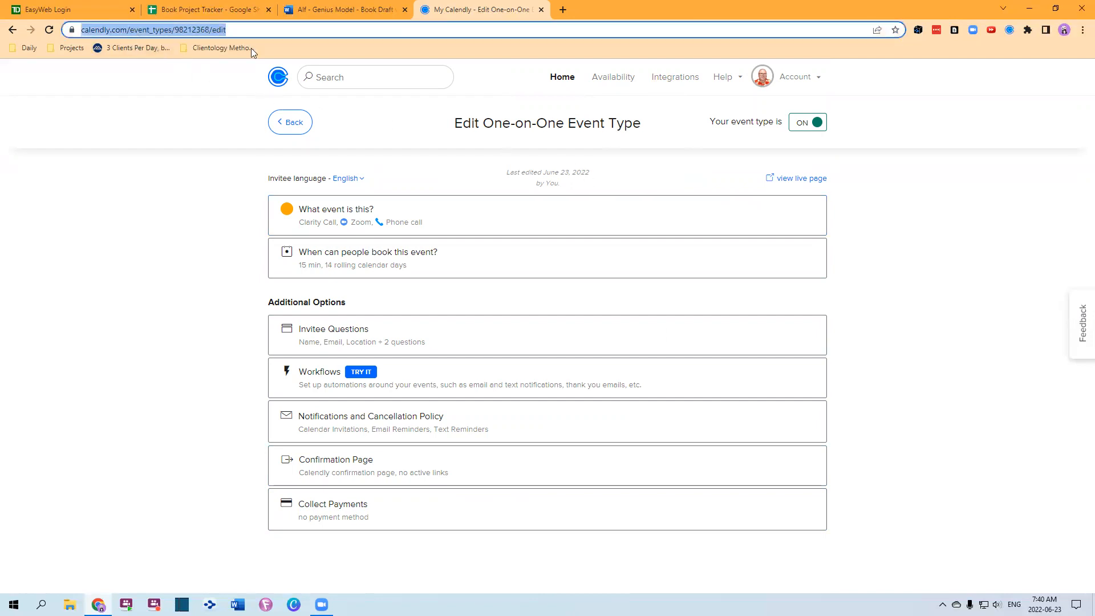
click(180, 32)
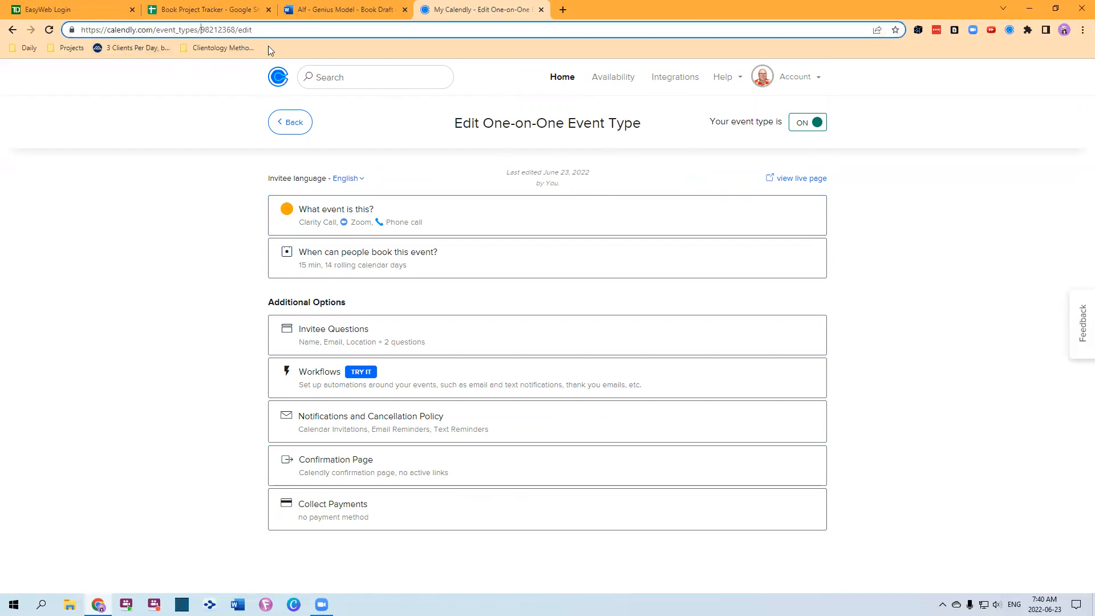
click(563, 9)
text(alendly.)
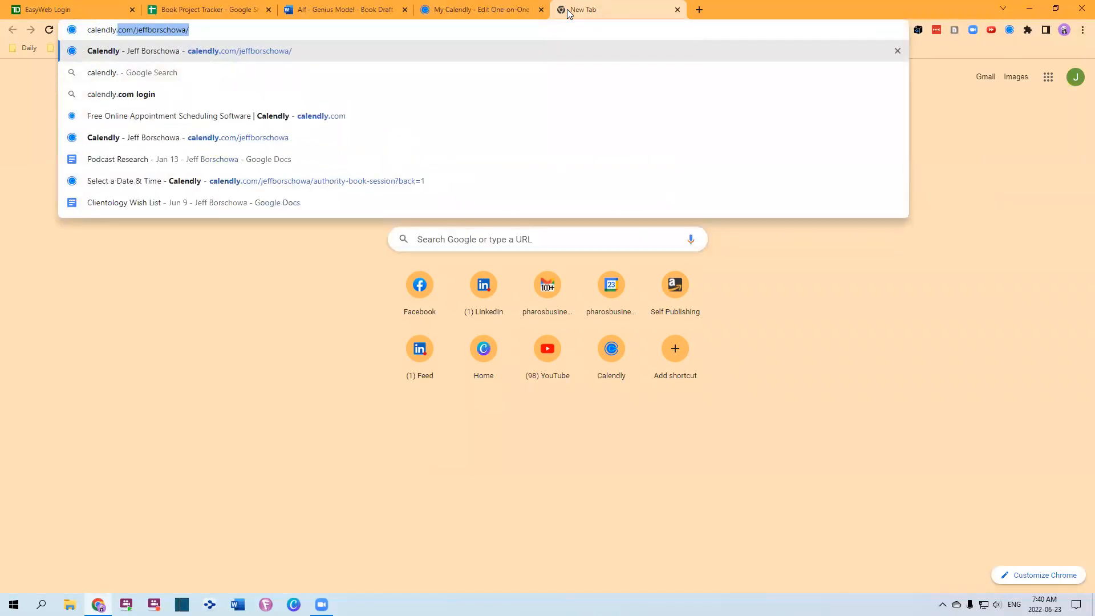
key(Return)
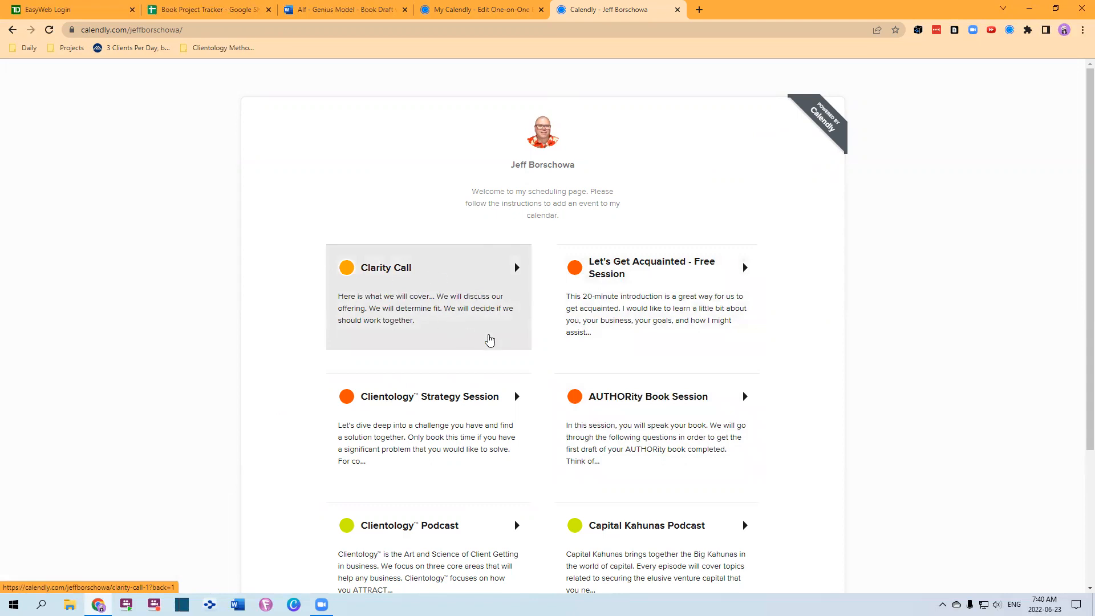
scroll(478, 287, down, 4)
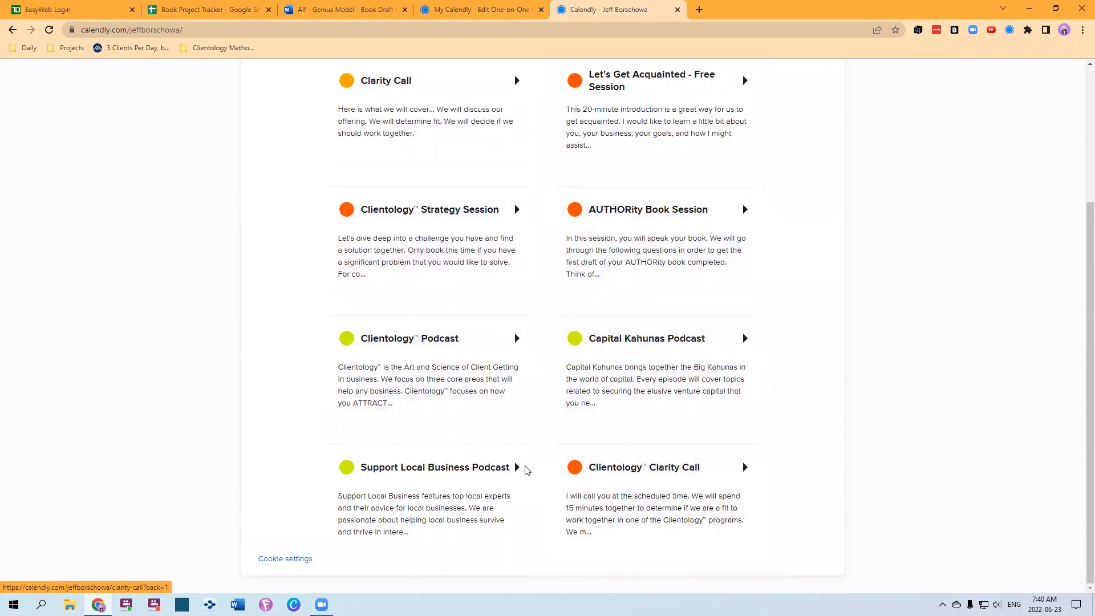
scroll(514, 450, up, 4)
scroll(418, 416, down, 4)
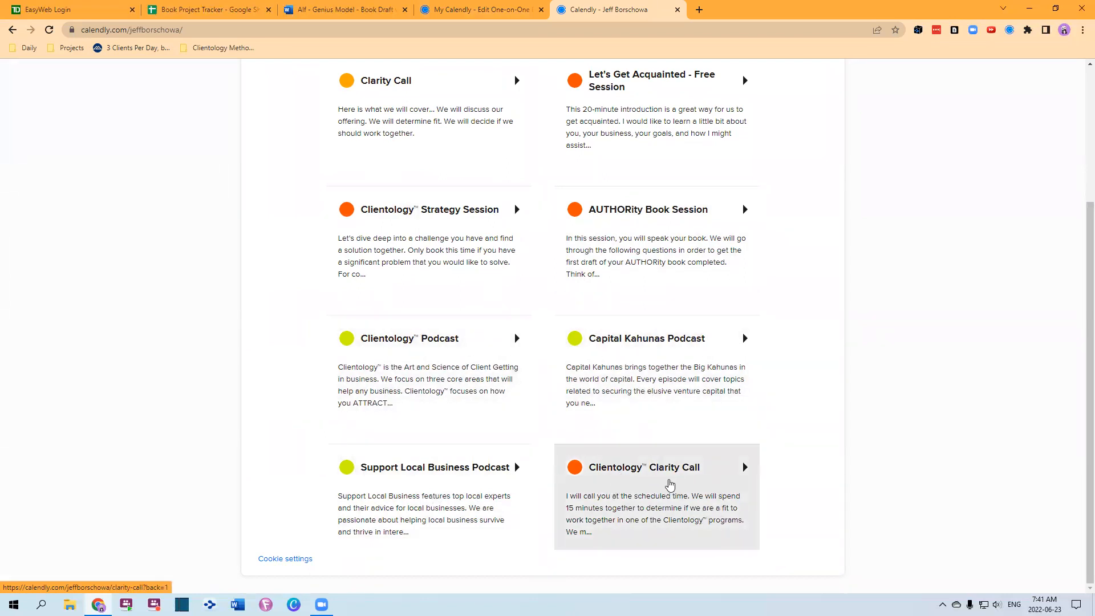
scroll(670, 484, up, 2)
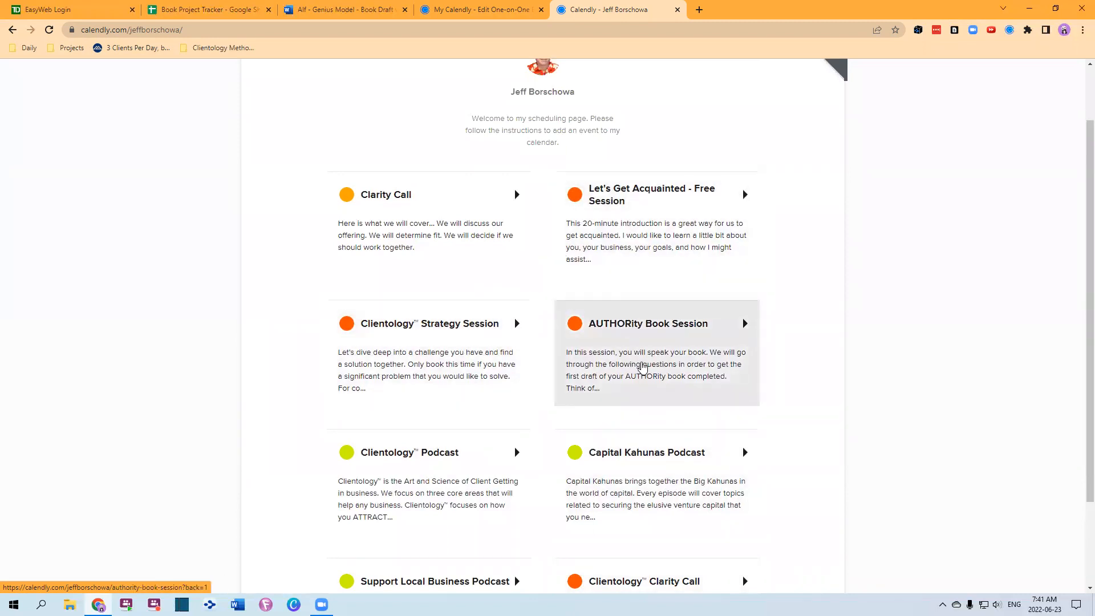
Step: Return to the account's own event types overview and look through all event types, including the hidden ones
click(476, 7)
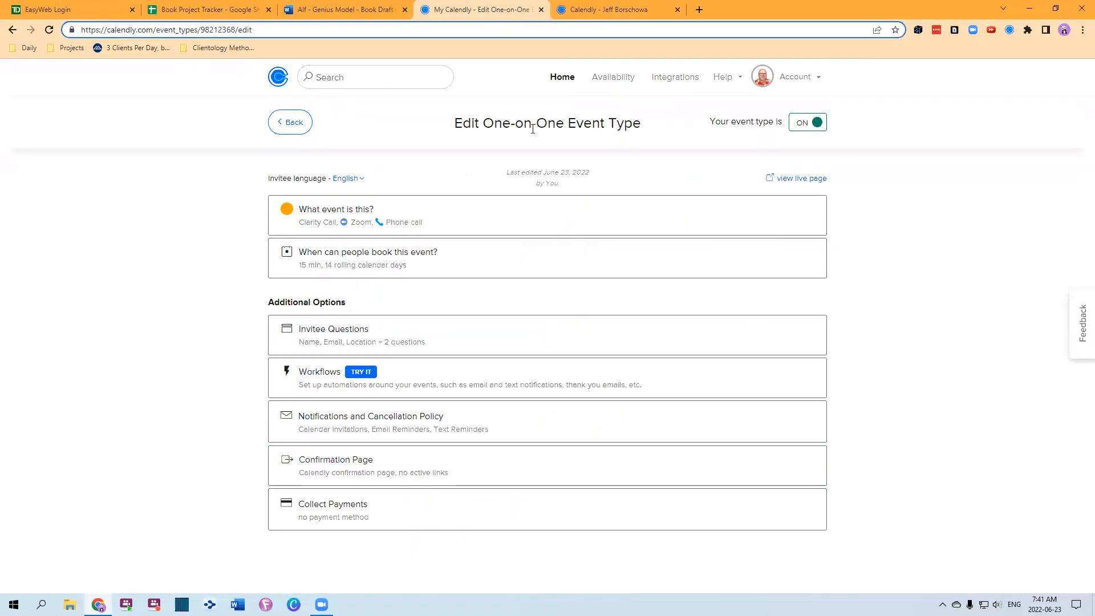
click(563, 80)
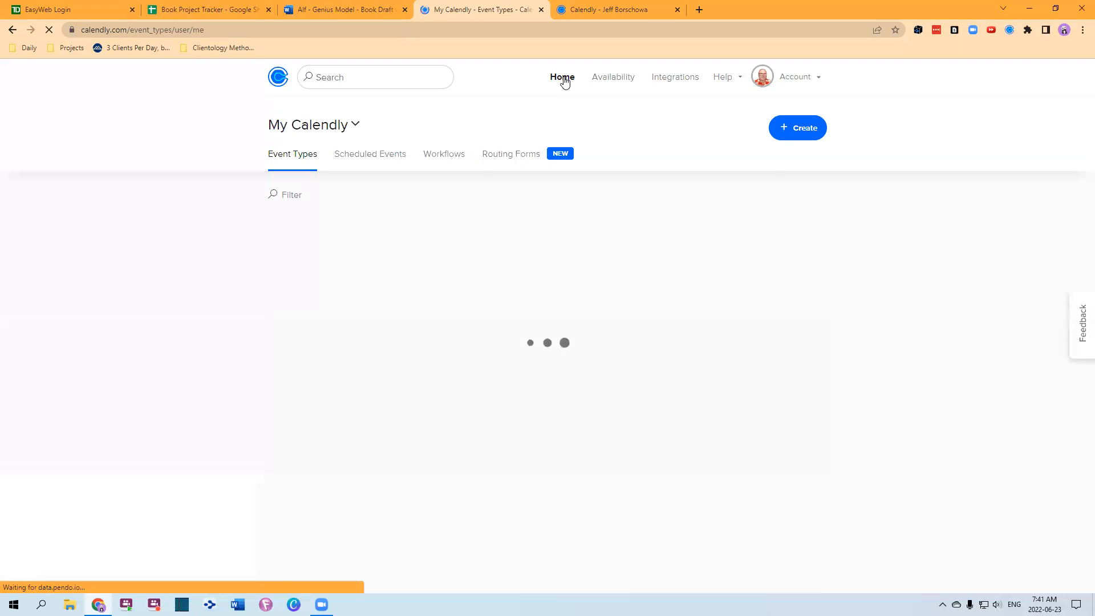
scroll(757, 335, down, 4)
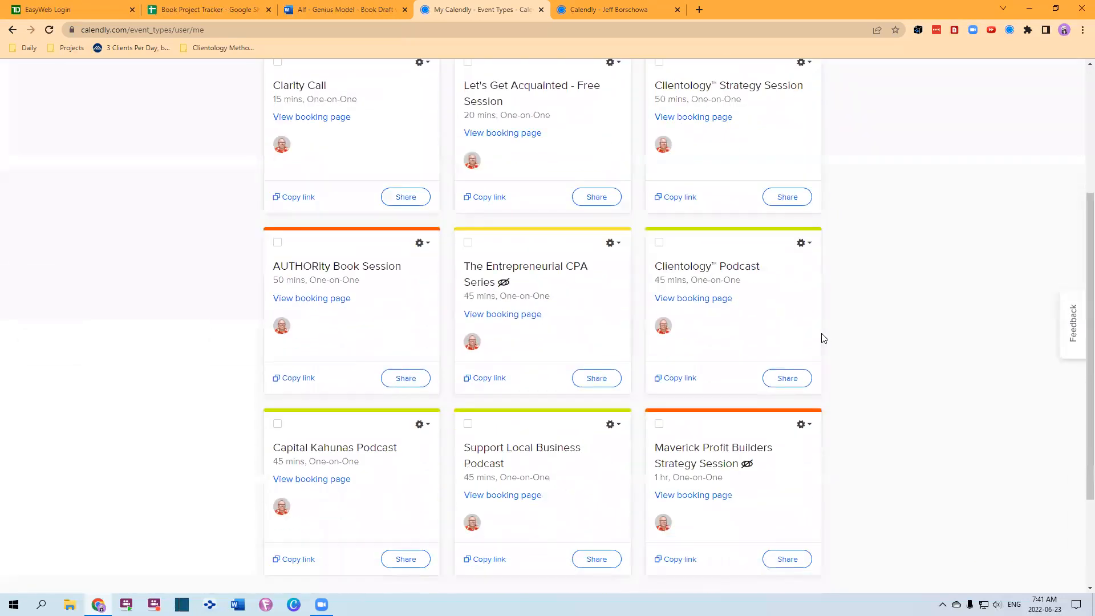
scroll(430, 152, down, 3)
scroll(618, 291, up, 7)
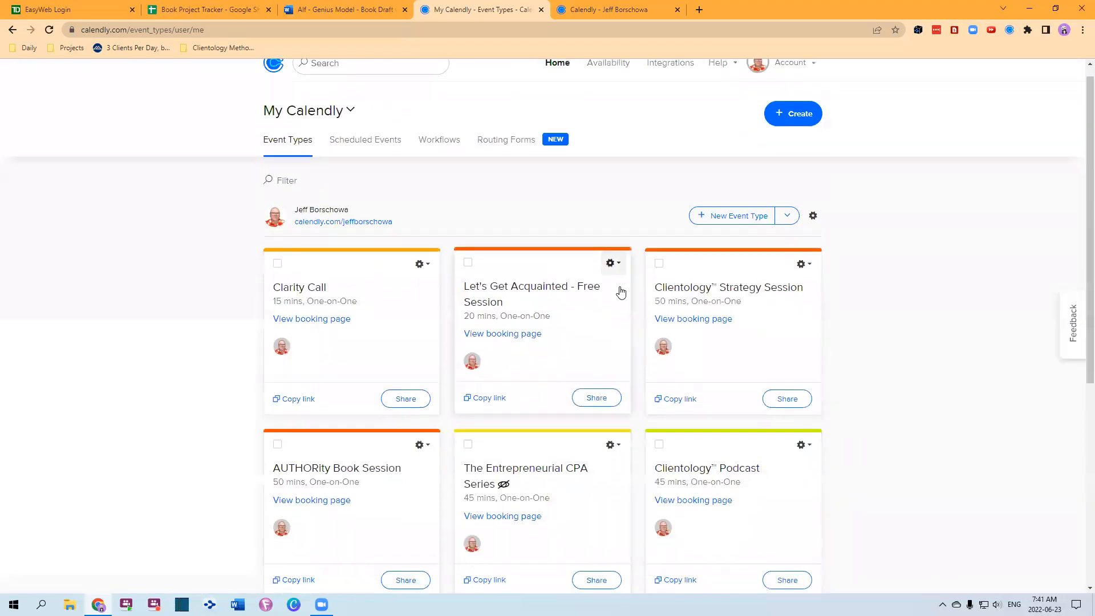
scroll(620, 292, down, 6)
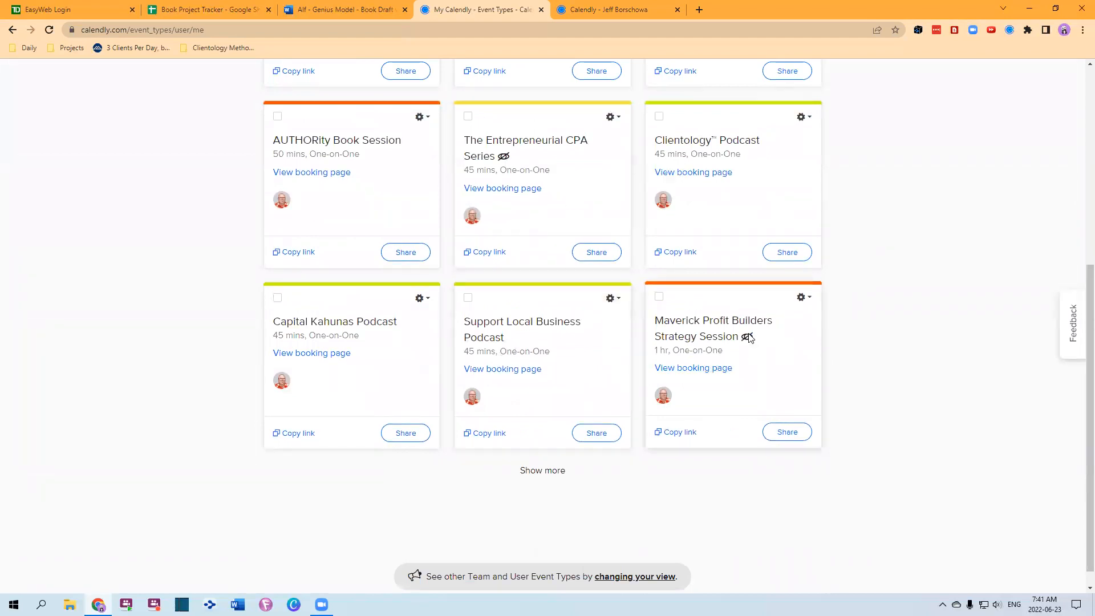
scroll(556, 323, up, 5)
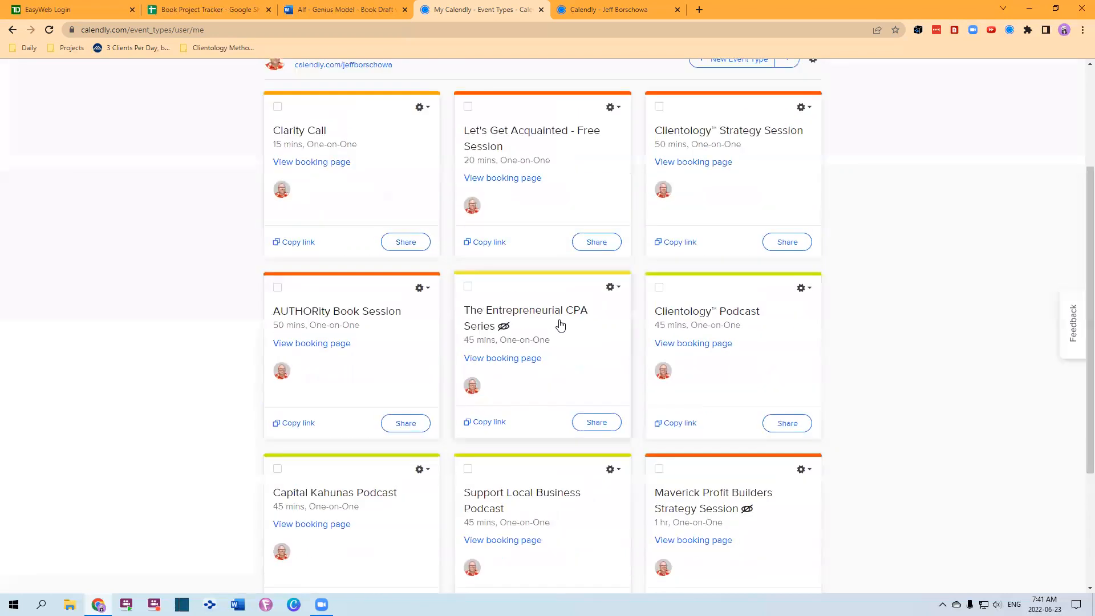
Step: Show the remaining event types and move the Clientology Clarity Call card to directly after "Let's Get Acquainted - Free Session"
drag(589, 267, 531, 234)
scroll(606, 257, down, 5)
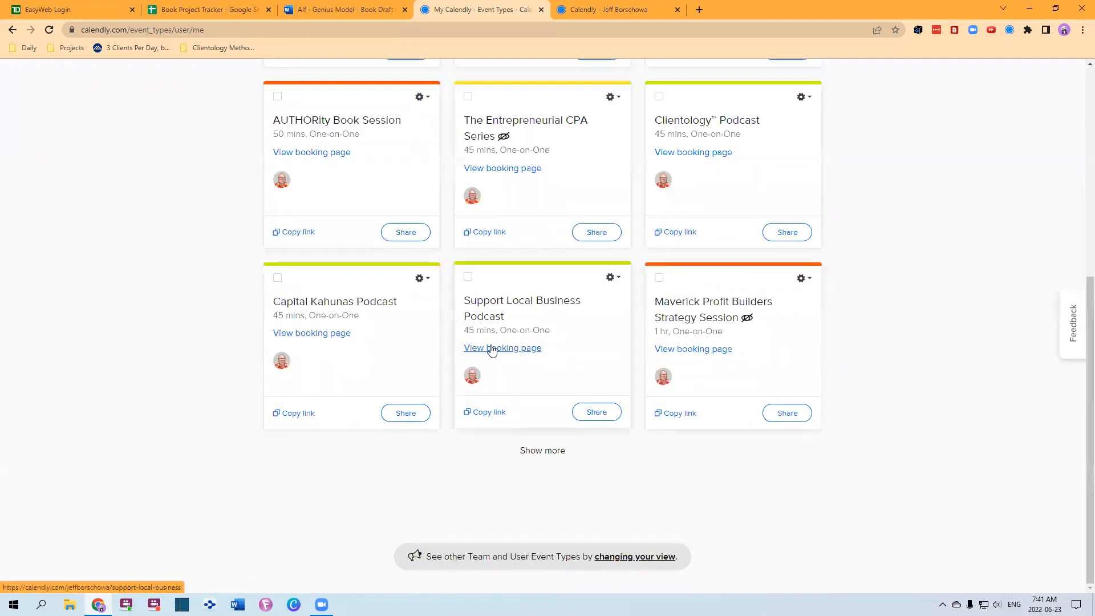
scroll(599, 339, up, 2)
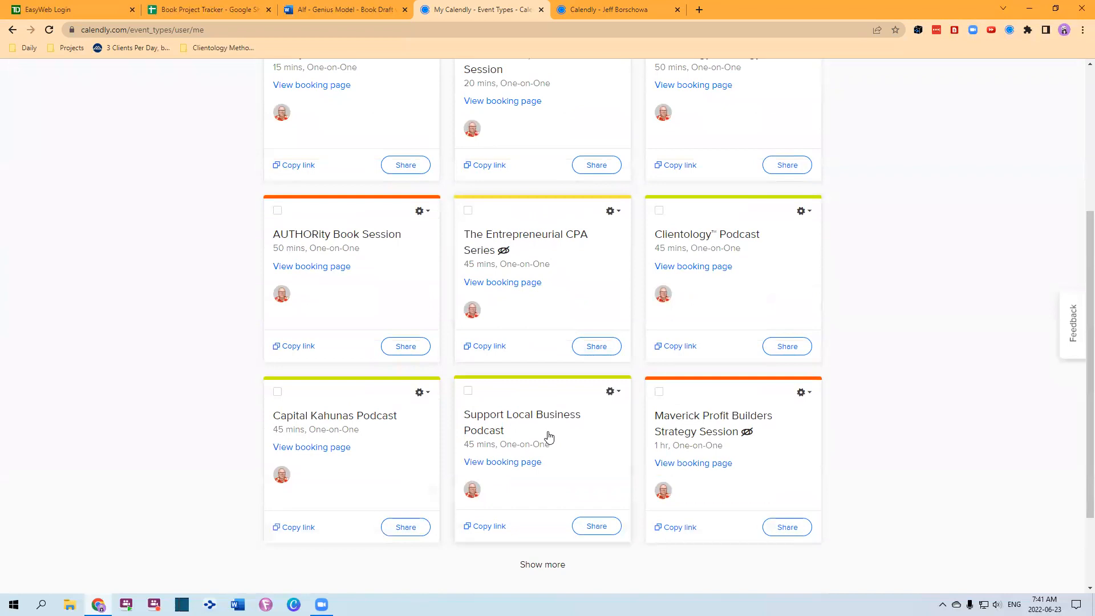
scroll(550, 434, up, 2)
scroll(562, 368, down, 4)
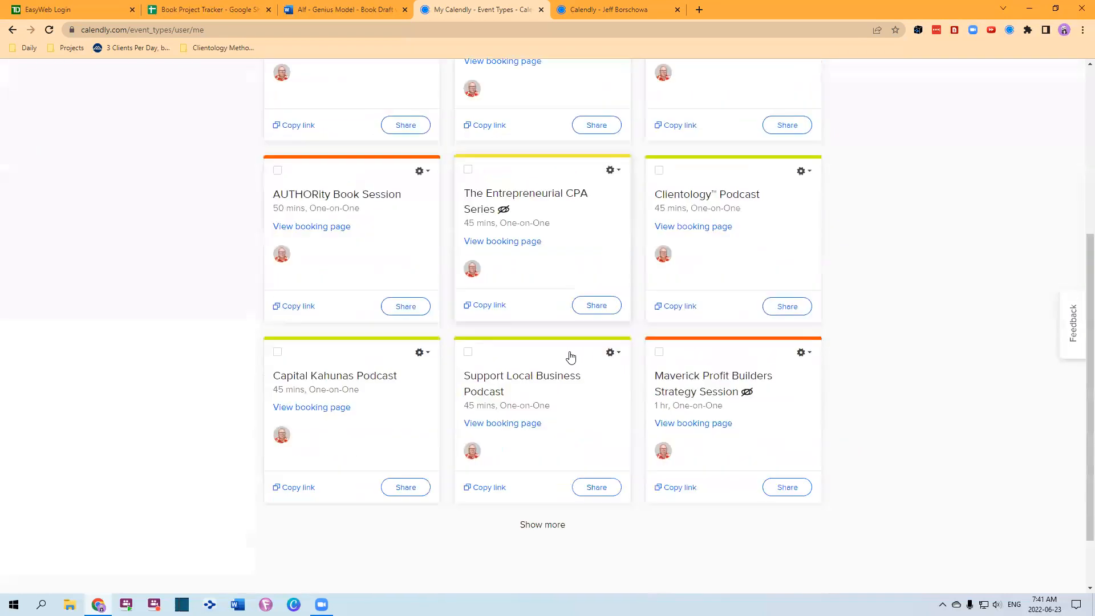
click(551, 451)
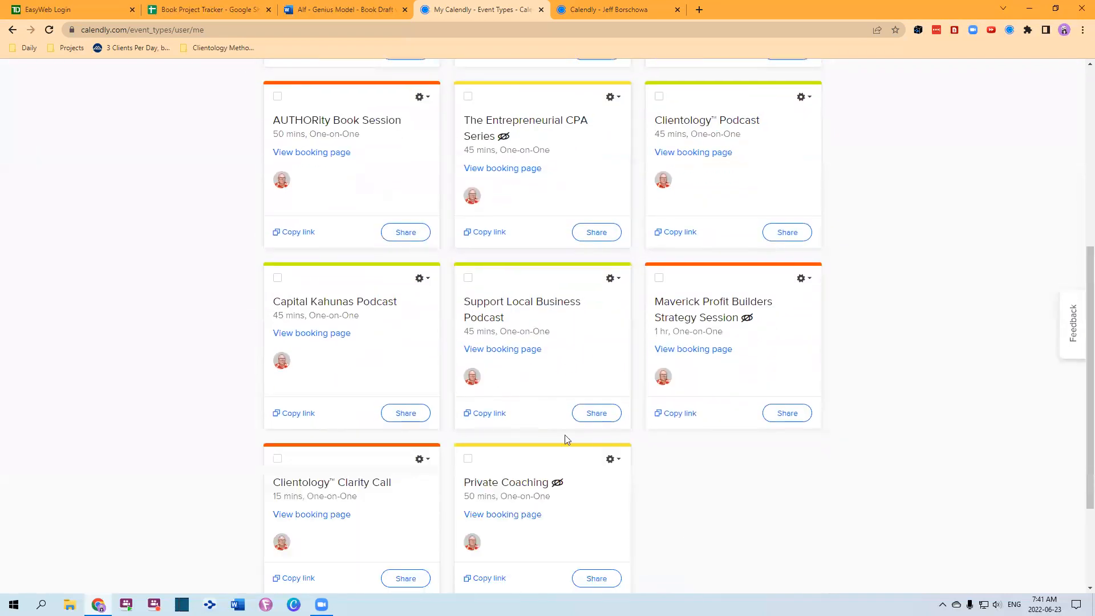
drag(381, 493, 719, 218)
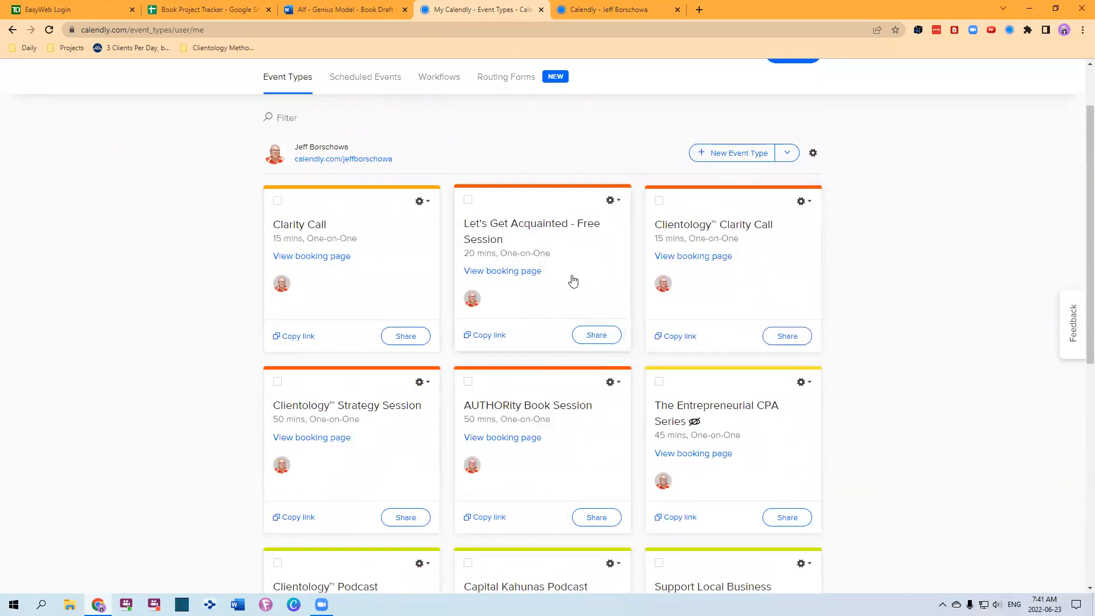
Step: Reload the public scheduling page and check the order in which the event types are offered
click(568, 6)
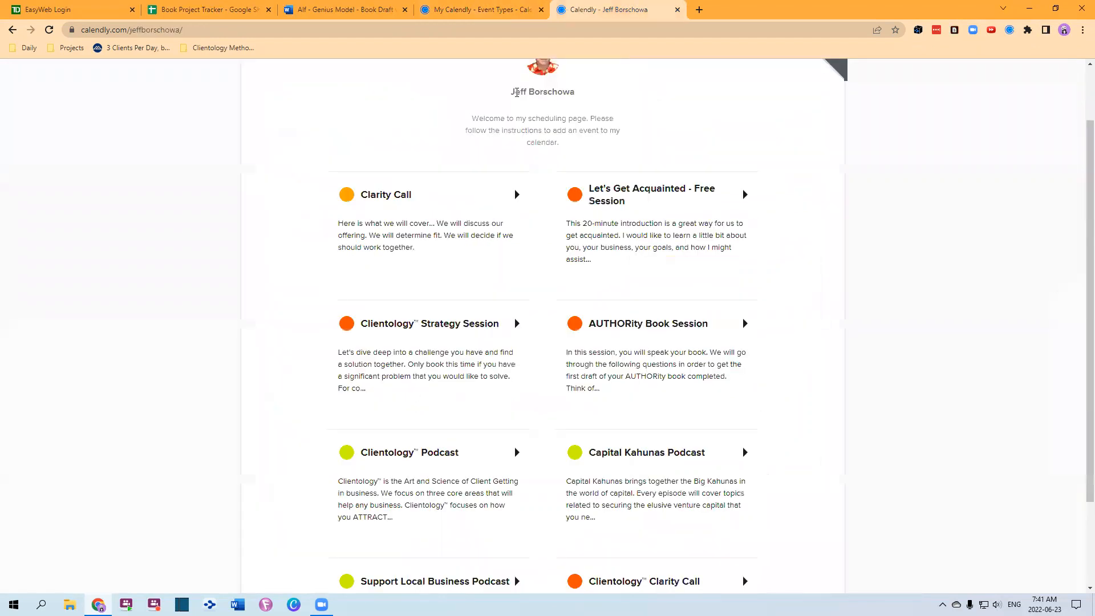
click(211, 29)
key(Return)
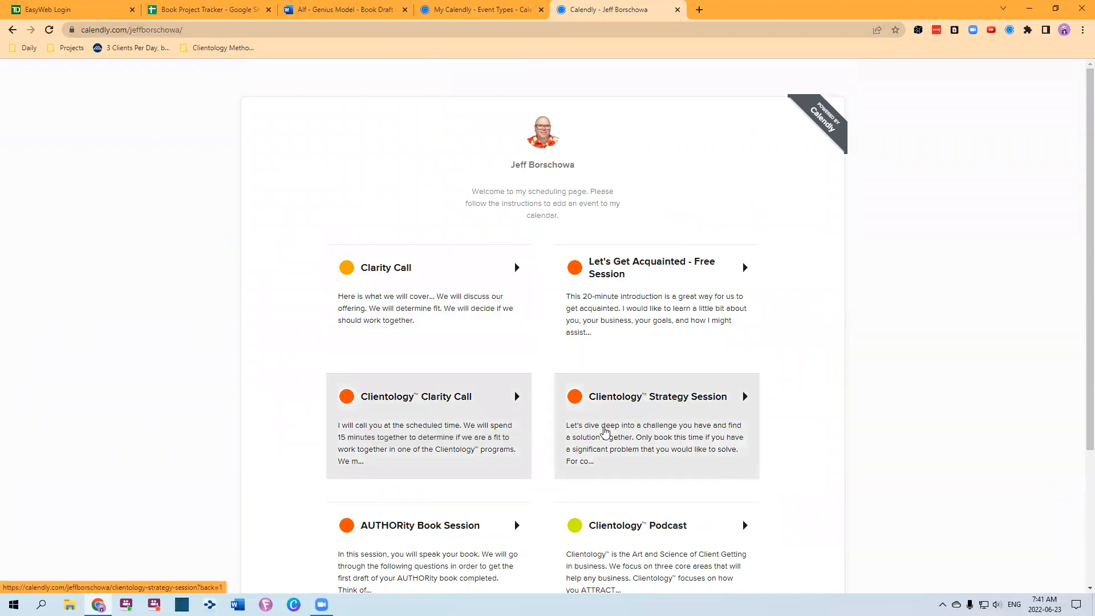
scroll(627, 405, down, 3)
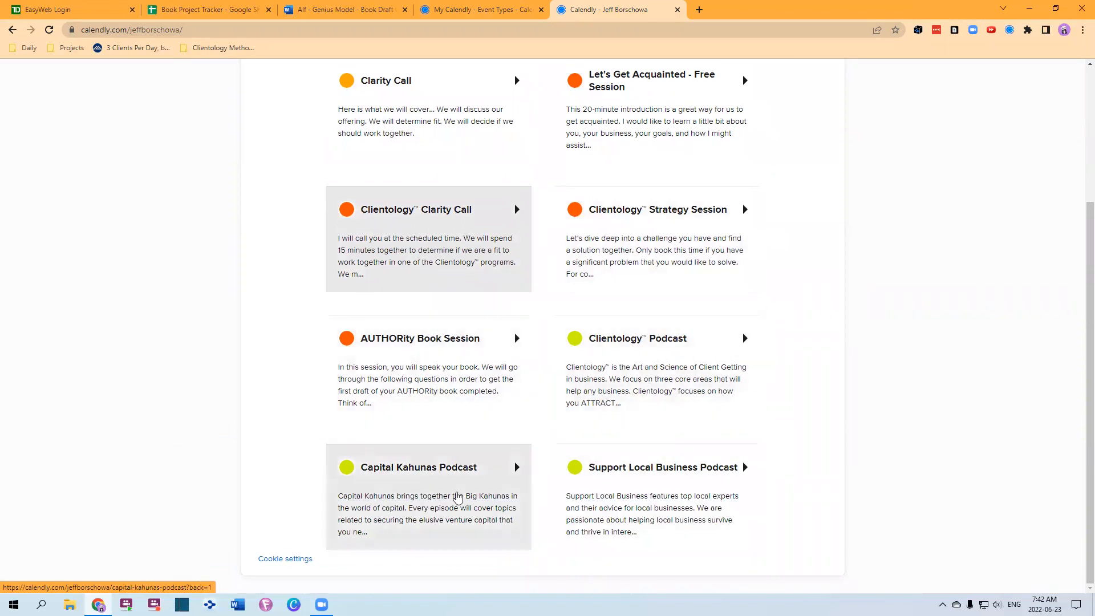
scroll(682, 466, up, 3)
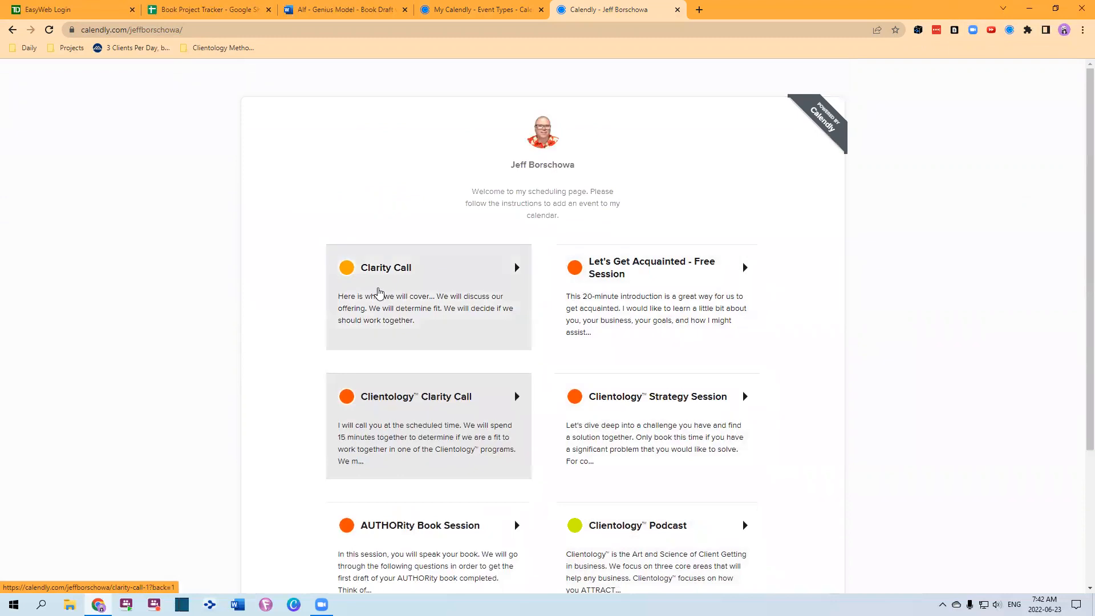
Step: Return to the event types overview and switch the Clarity Call event type off and back on
click(495, 12)
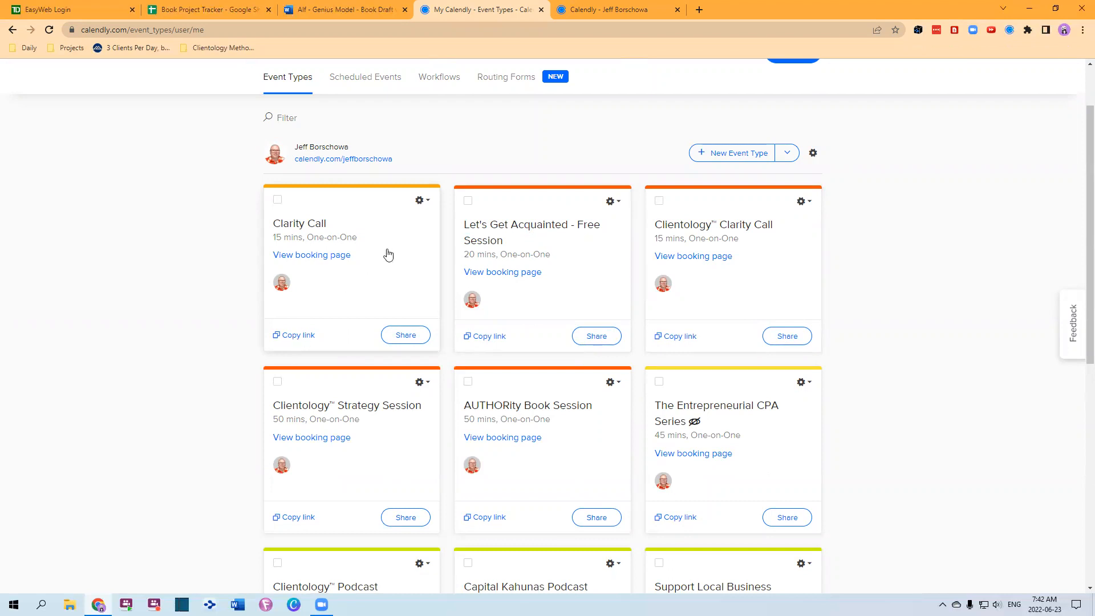
click(422, 201)
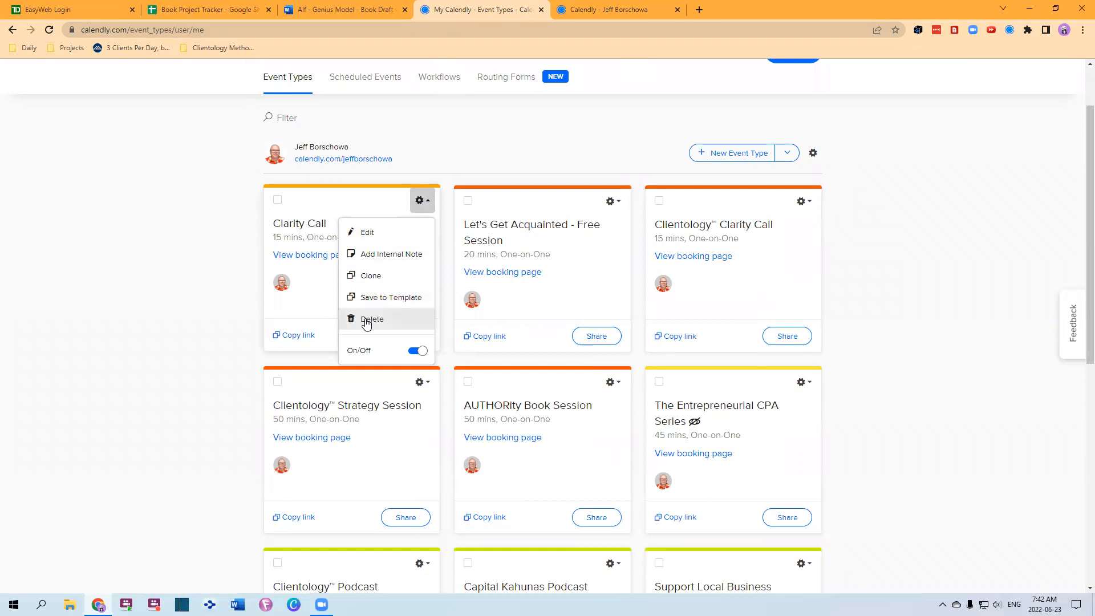
click(414, 351)
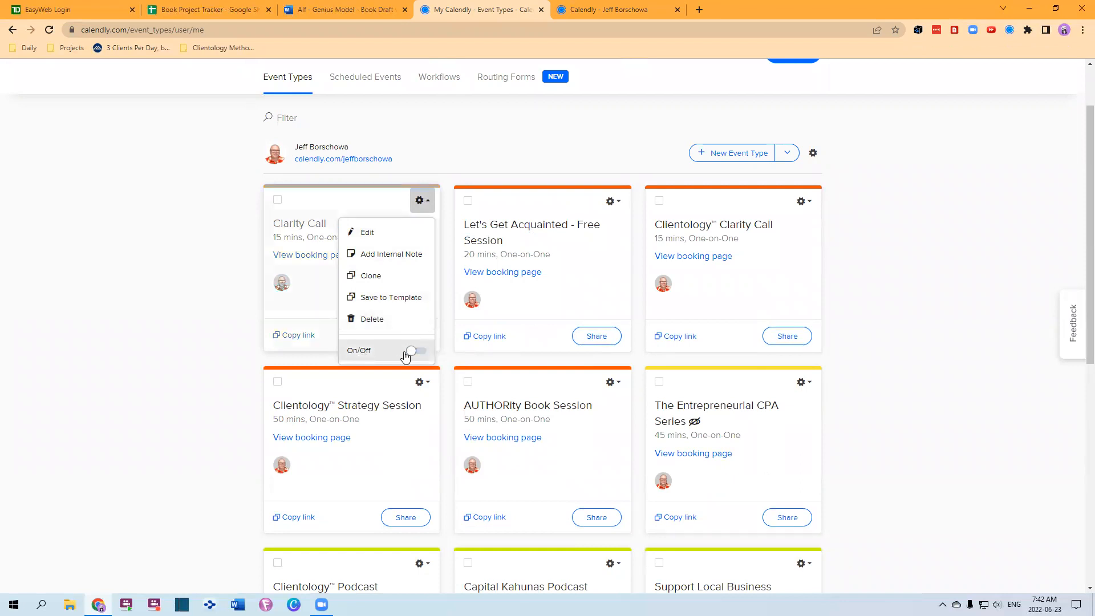
click(183, 278)
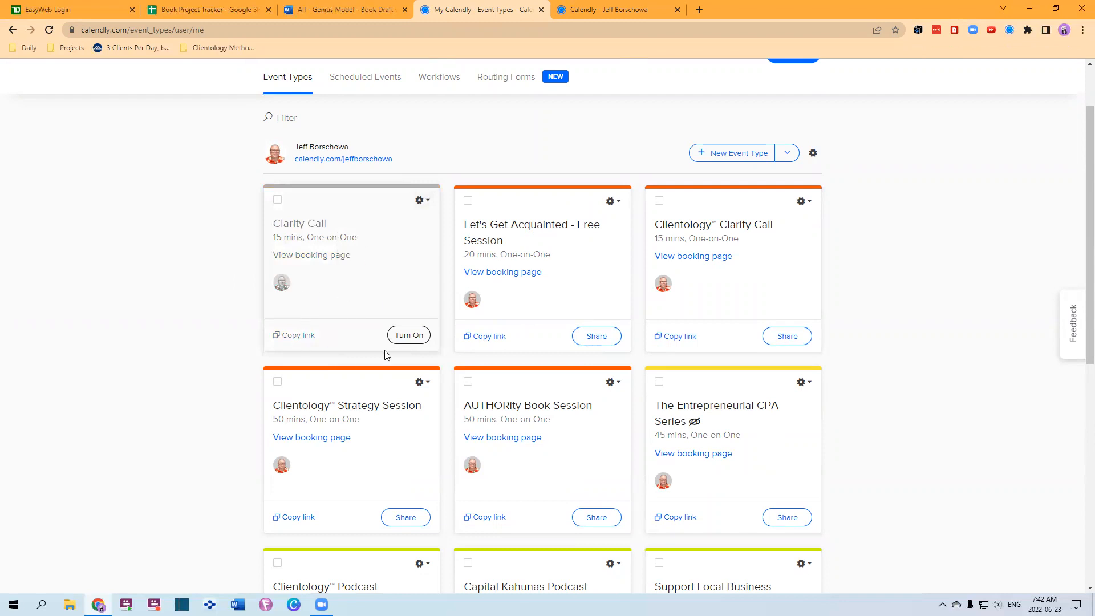
click(406, 336)
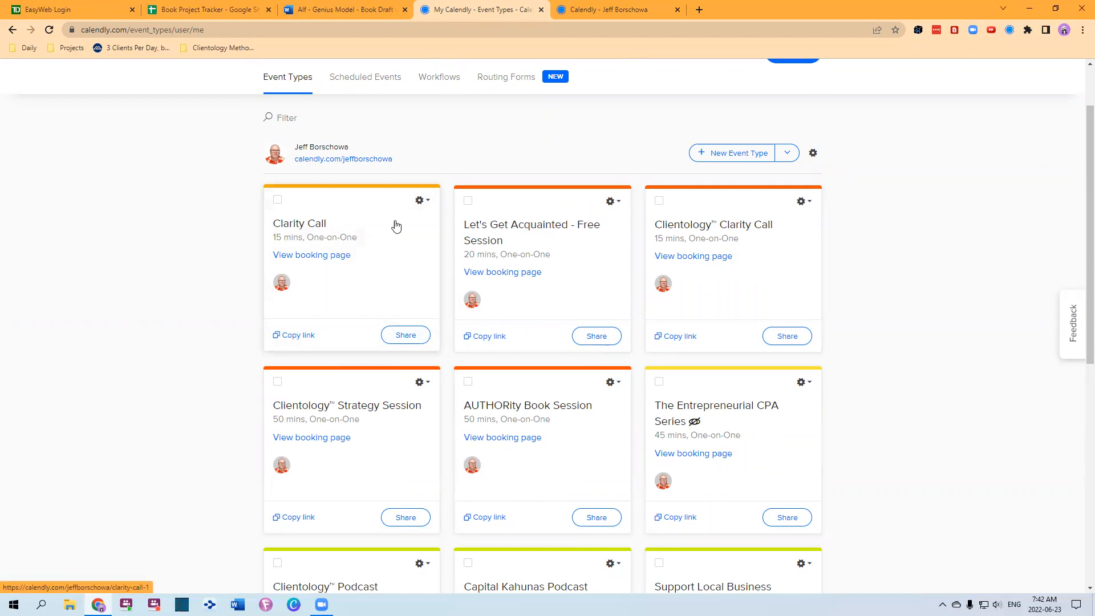
Step: Clone the 15-minute Clarity Call event type
click(425, 203)
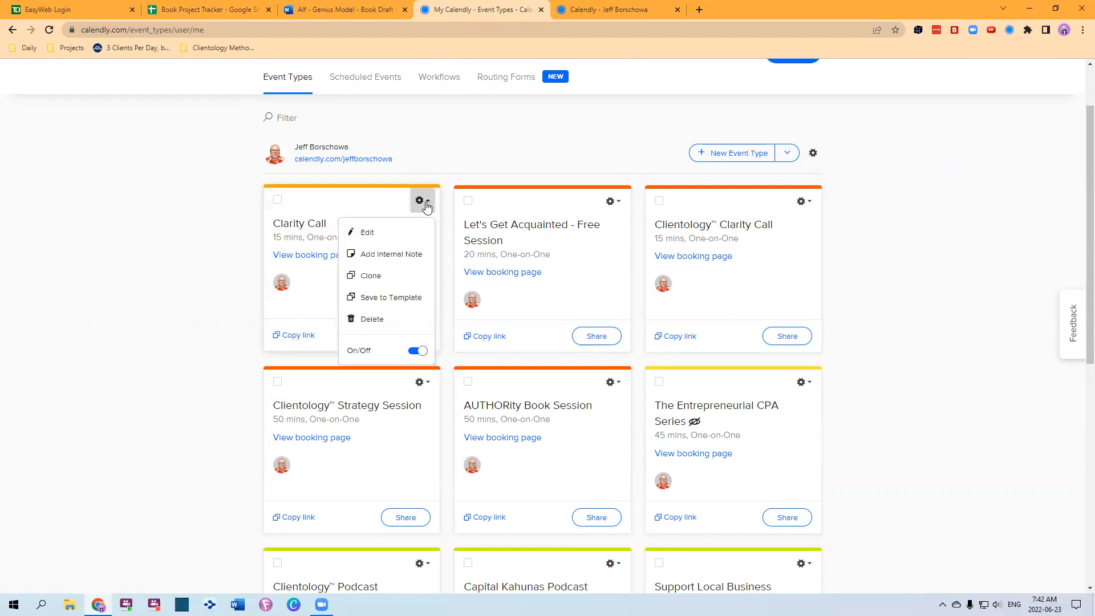
click(230, 237)
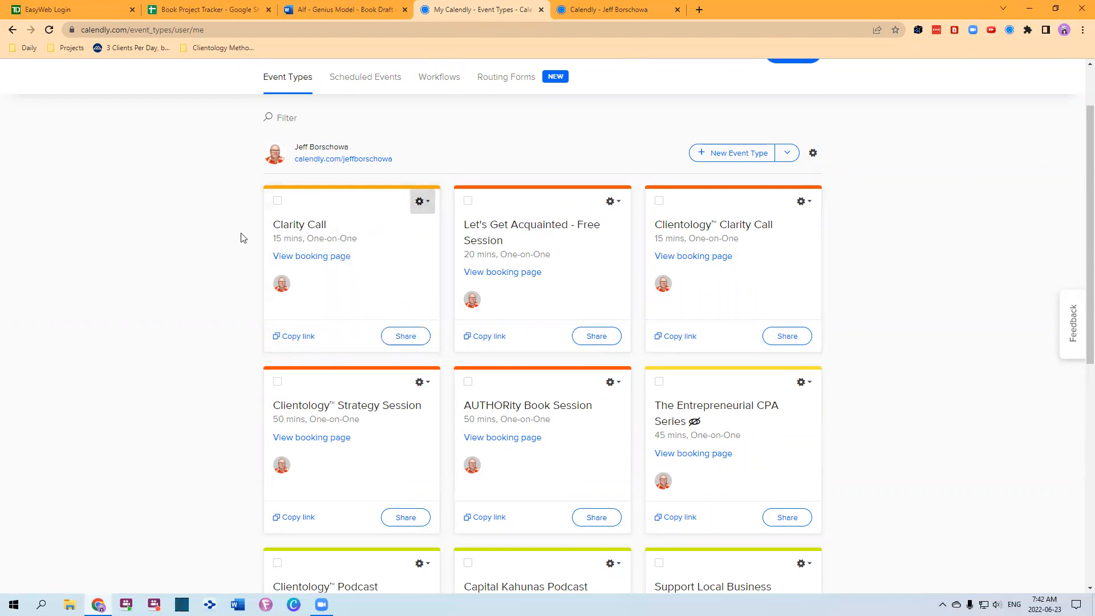
click(426, 204)
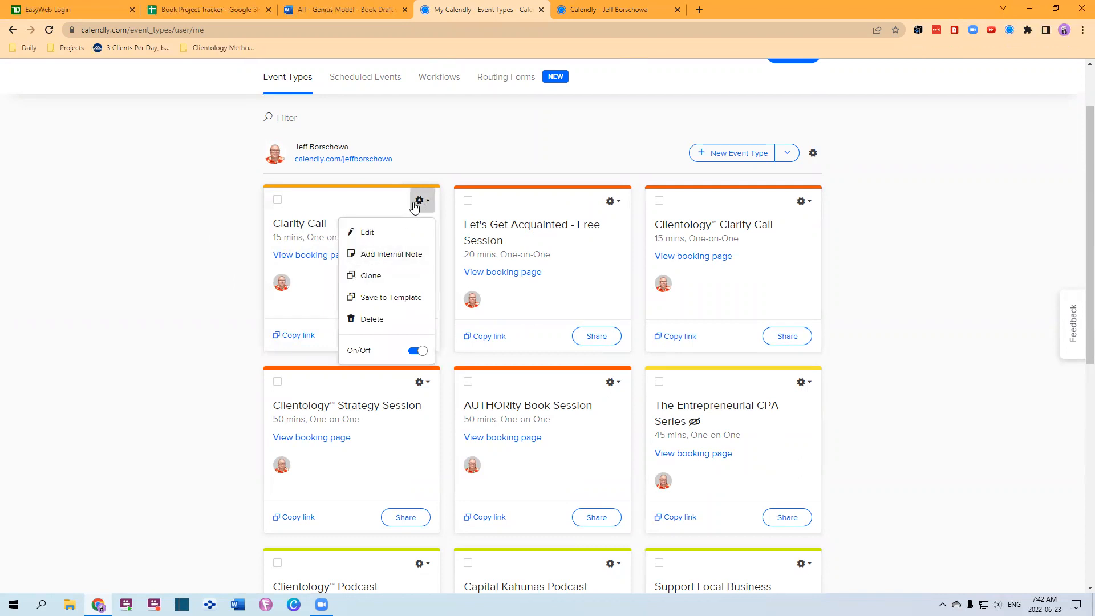
click(371, 277)
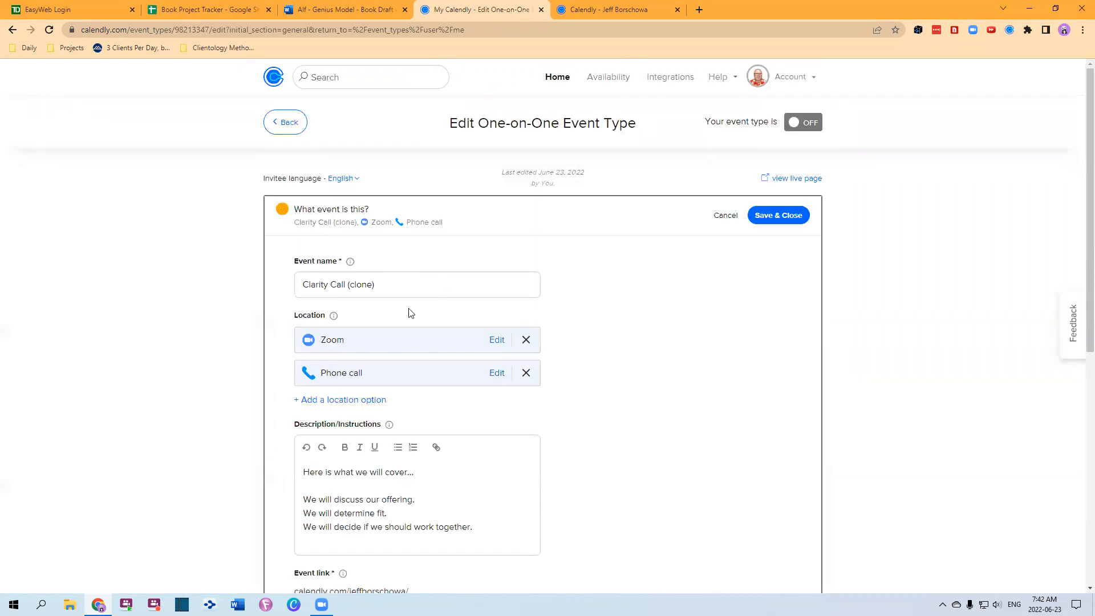
Step: Review the cloned event's details, leave them without saving any edits, and go back to the event types overview
scroll(410, 303, down, 7)
scroll(411, 303, up, 7)
scroll(371, 283, down, 7)
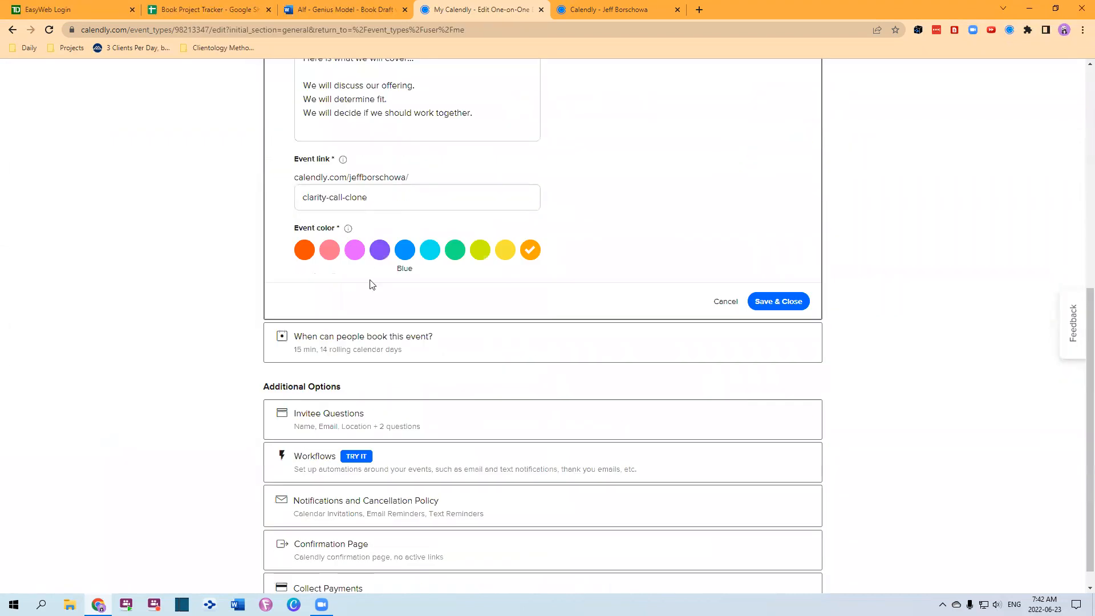
scroll(393, 346, up, 7)
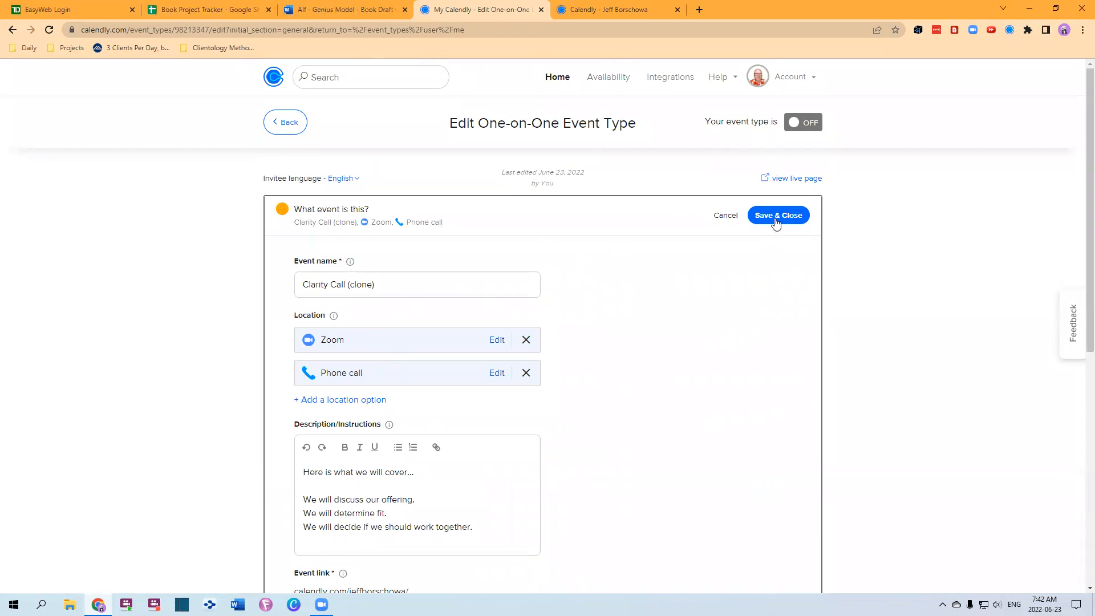
click(725, 216)
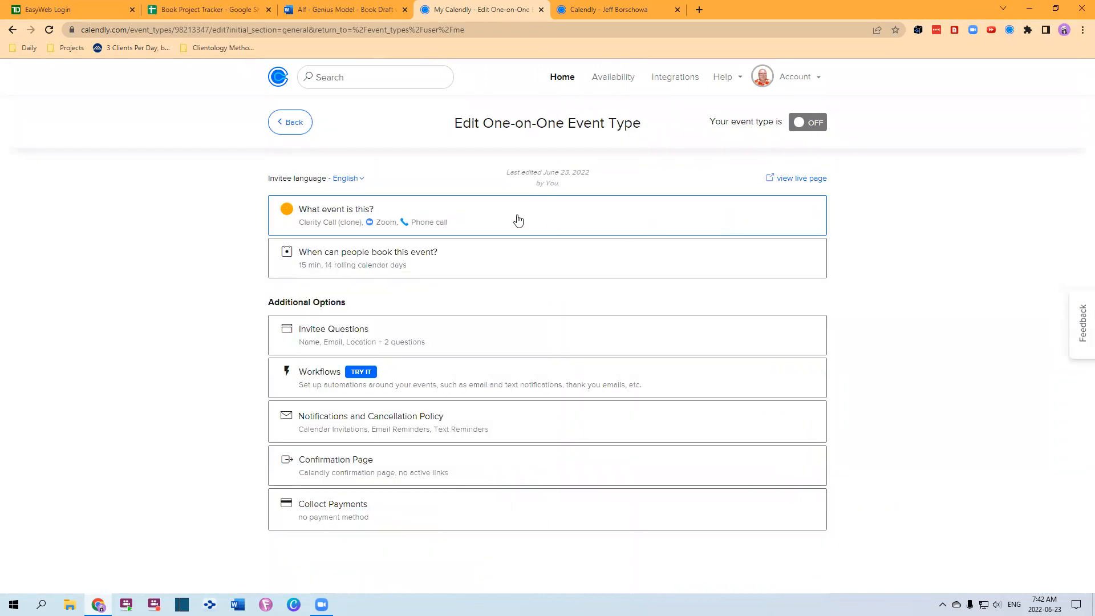
click(573, 79)
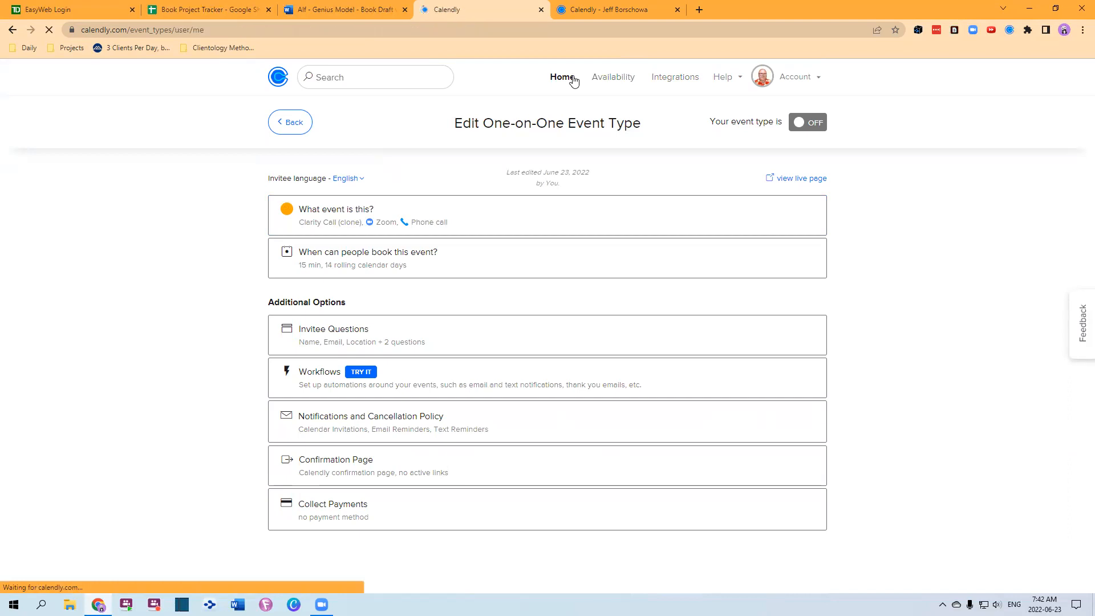